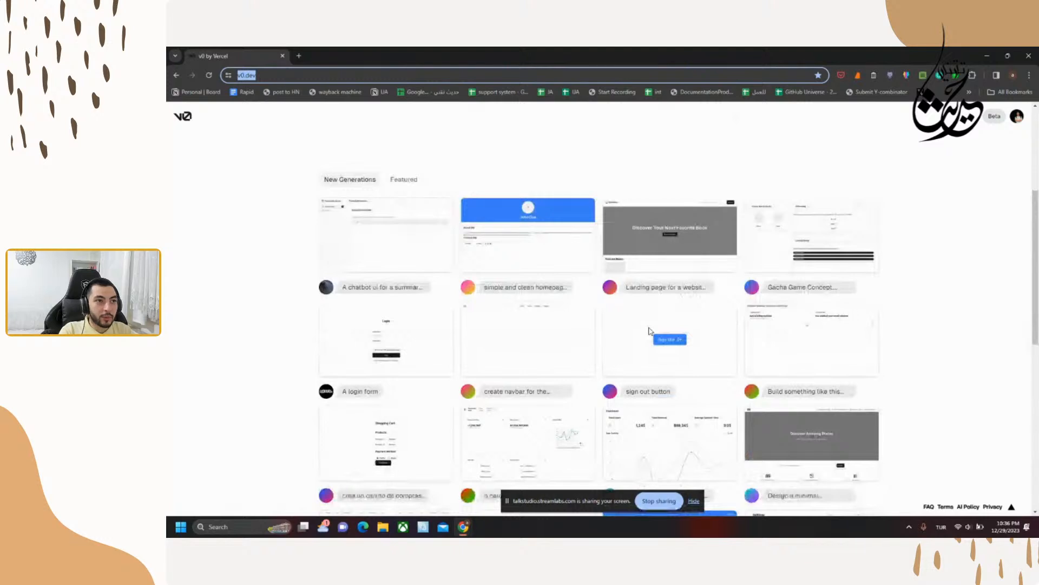
Step: Browse the gallery of new generations and return to the prompt field
scroll(650, 331, "down", 5)
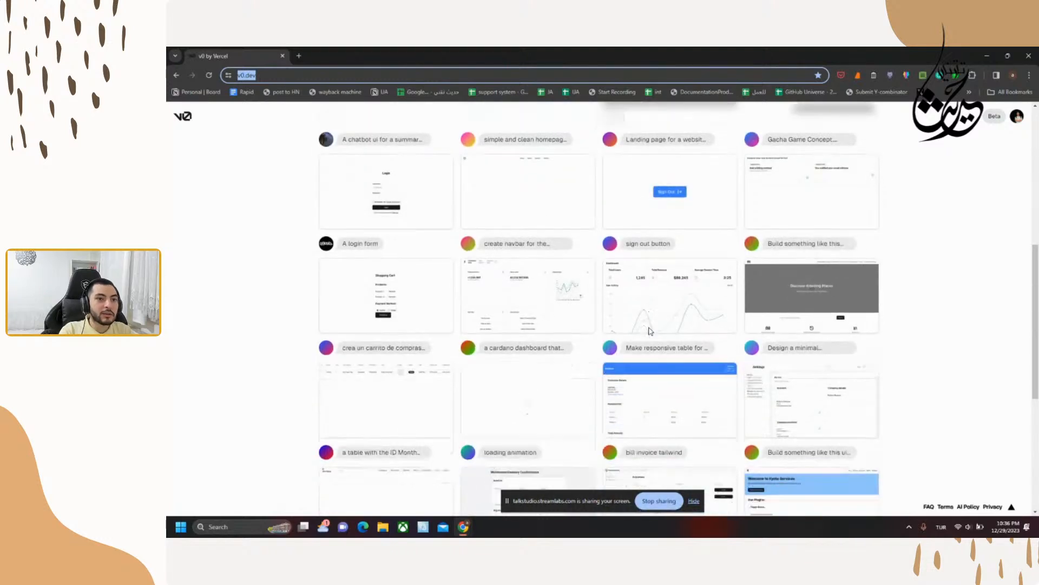
scroll(649, 331, "down", 3)
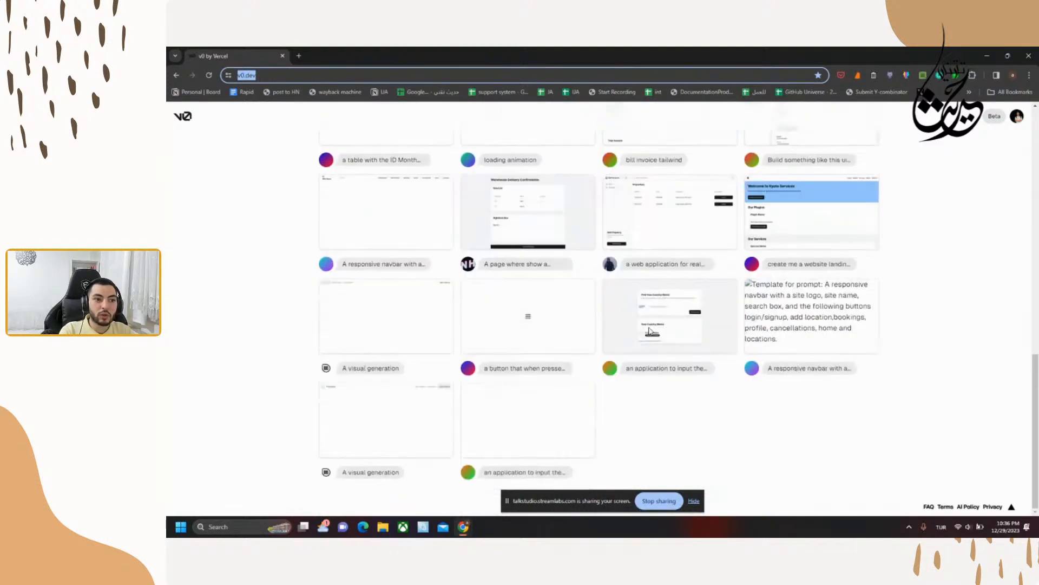
scroll(651, 331, "up", 5)
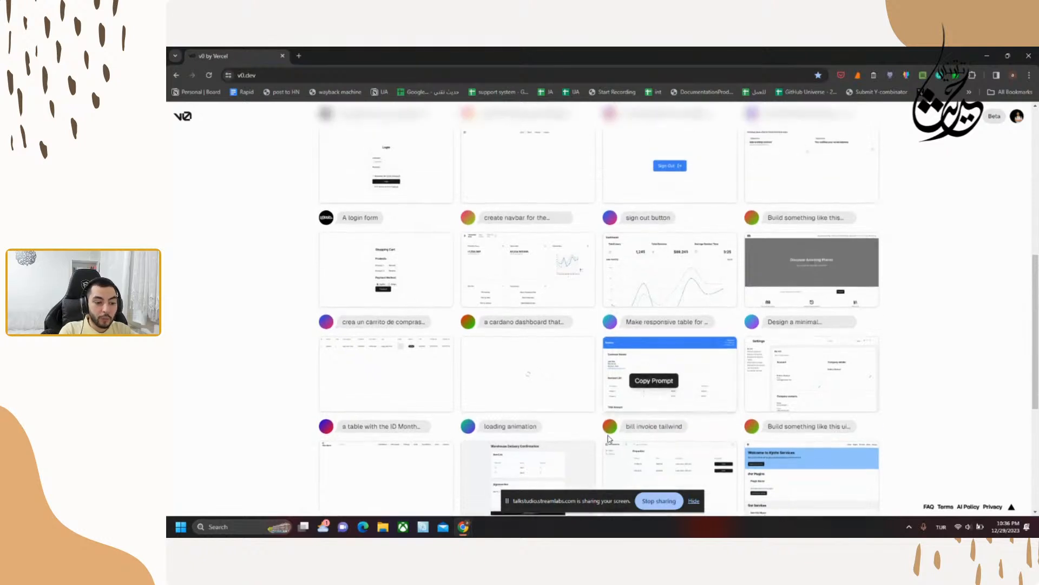
scroll(609, 439, "up", 10)
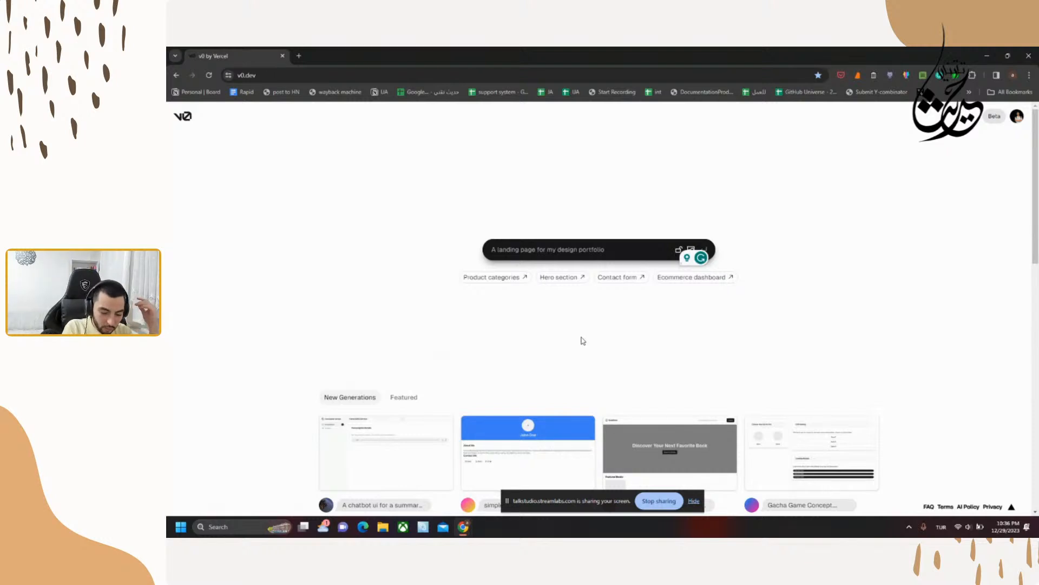
Step: Switch the keyboard language to English and enlarge the page to 200%
key("ctrl+minus")
key("ctrl+minus")
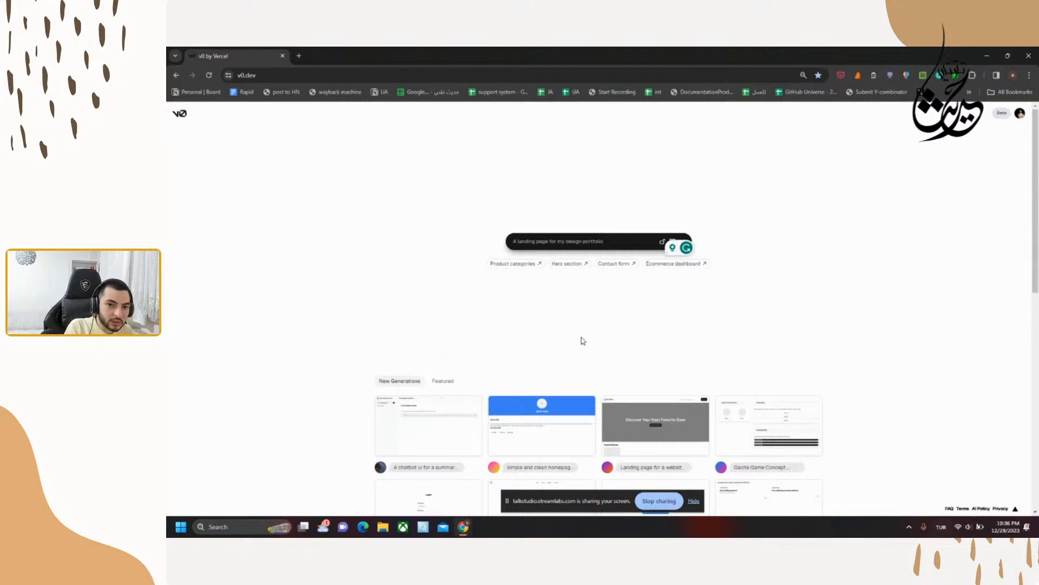
key("super+space")
key("ctrl+plus")
key("ctrl+plus")
key("ctrl+plus")
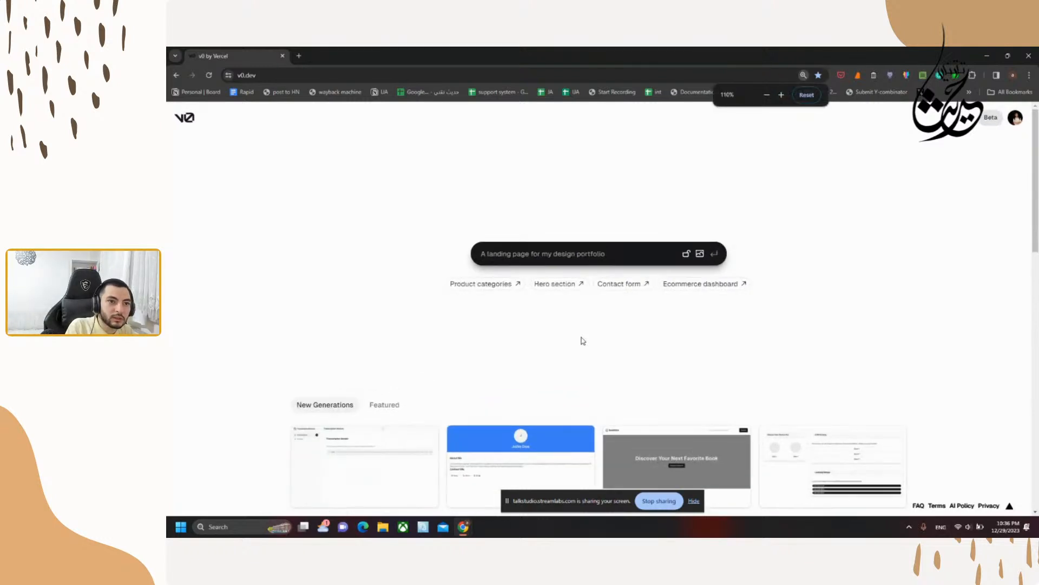
key("ctrl+plus")
key("ctrl+plus")
key("ctrl+plus")
key("ctrl+plus")
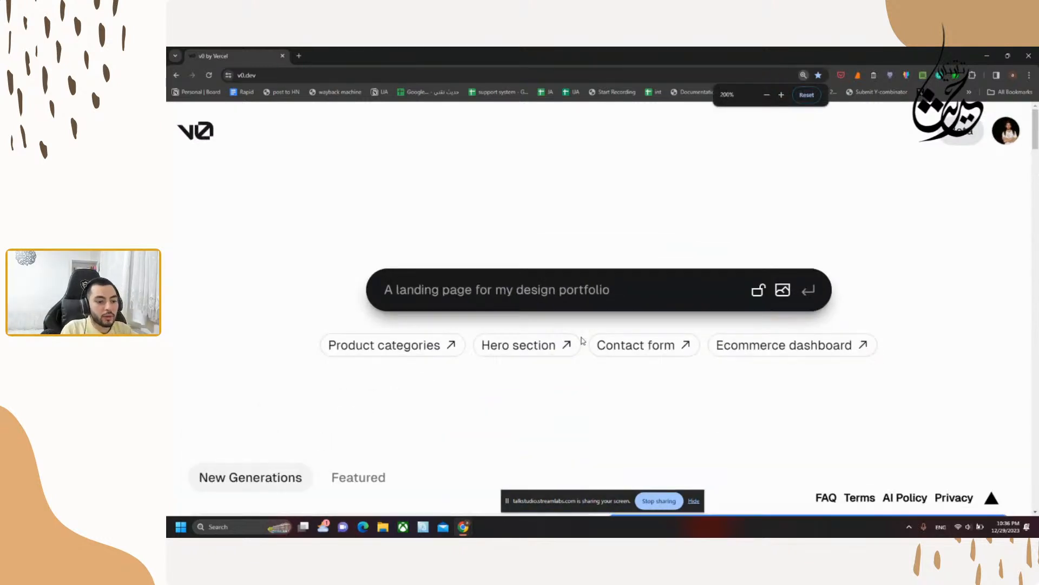
Step: Open the generation "A chatbot ui for a summary and transcription service" and set the page zoom to 125%
scroll(583, 340, "down", 3)
scroll(415, 348, "down", 2)
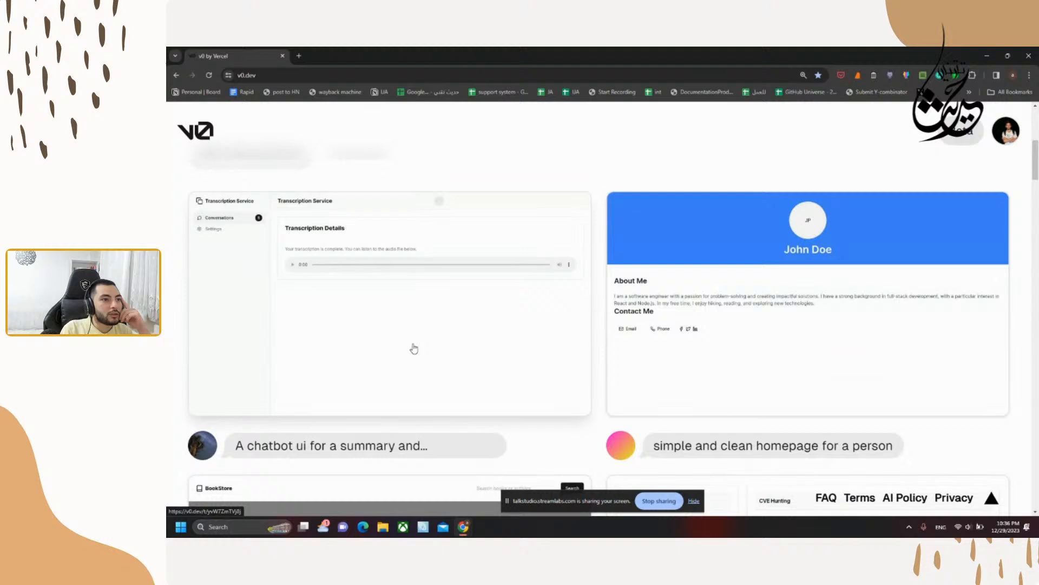
left_click(395, 297)
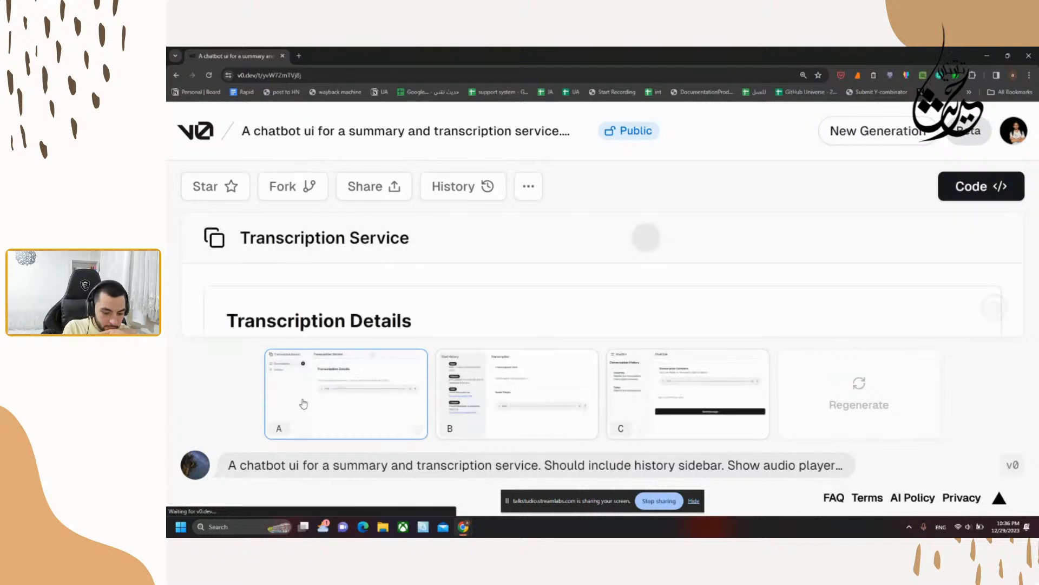
key("ctrl+0")
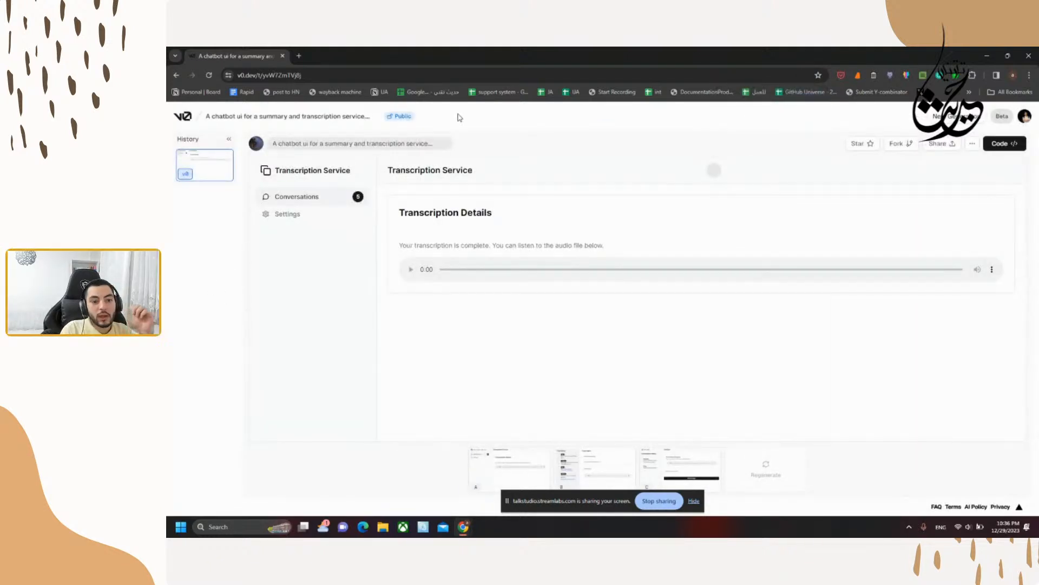
key("ctrl+plus")
key("ctrl+plus")
key("ctrl+plus")
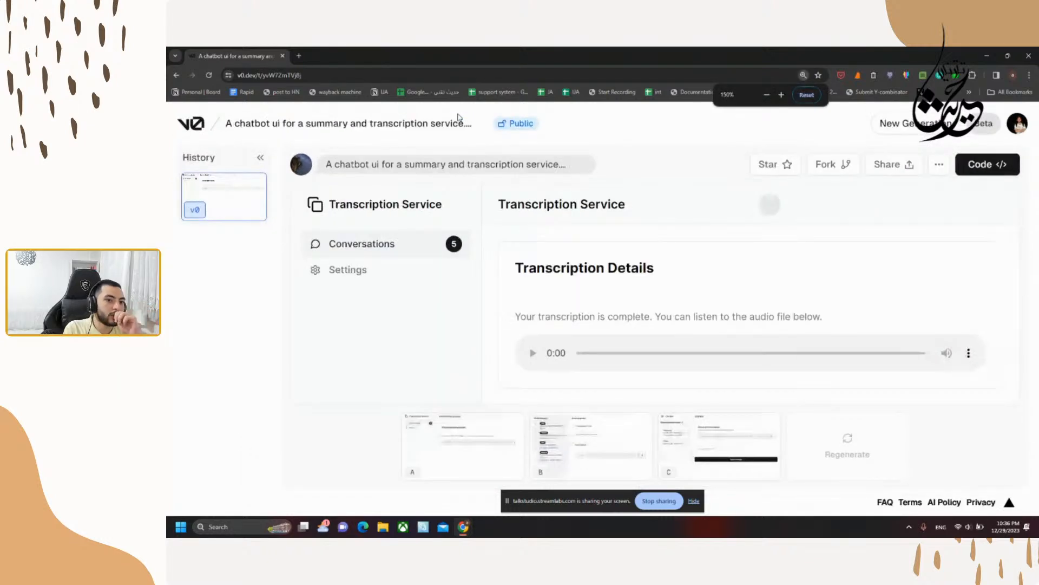
key("ctrl+minus")
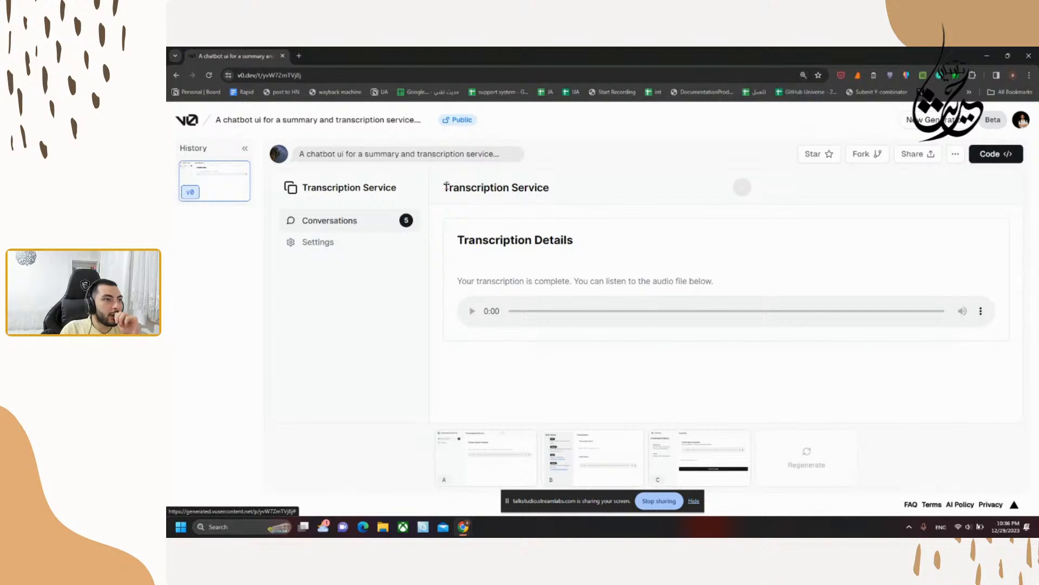
Step: Preview the v0 entry in the version history, and collapse and re-expand the History sidebar
mouse_move(191, 200)
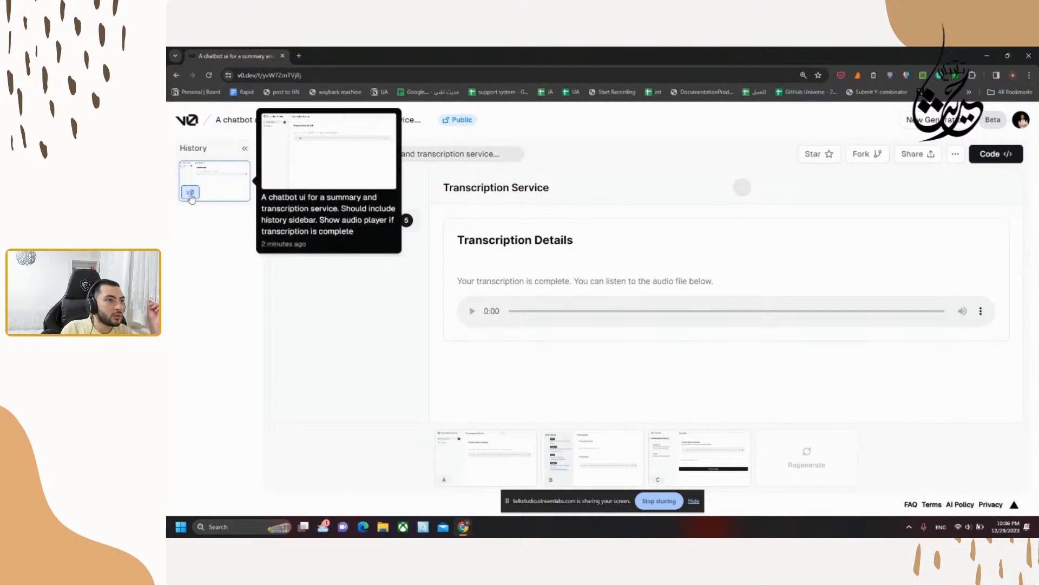
left_click(245, 148)
left_click(189, 151)
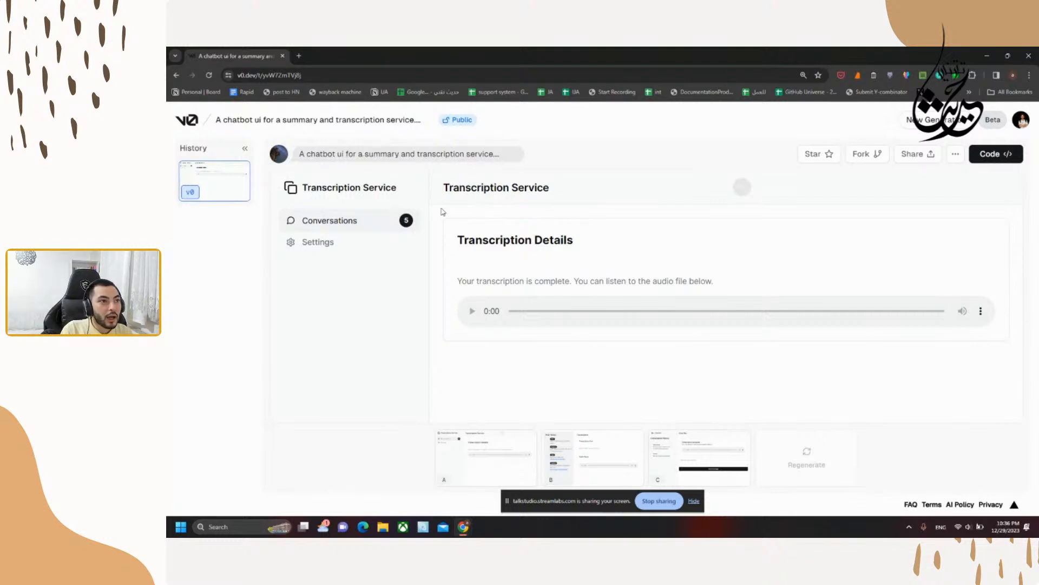
Step: View design variants B and C of the chatbot UI and return to variant A
right_click(509, 458)
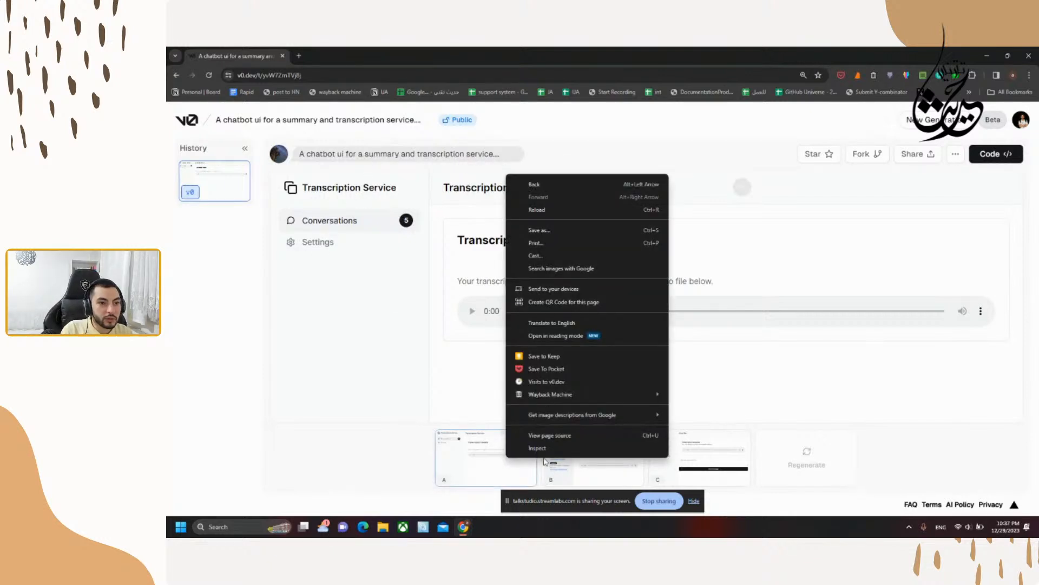
left_click(592, 471)
left_click(662, 470)
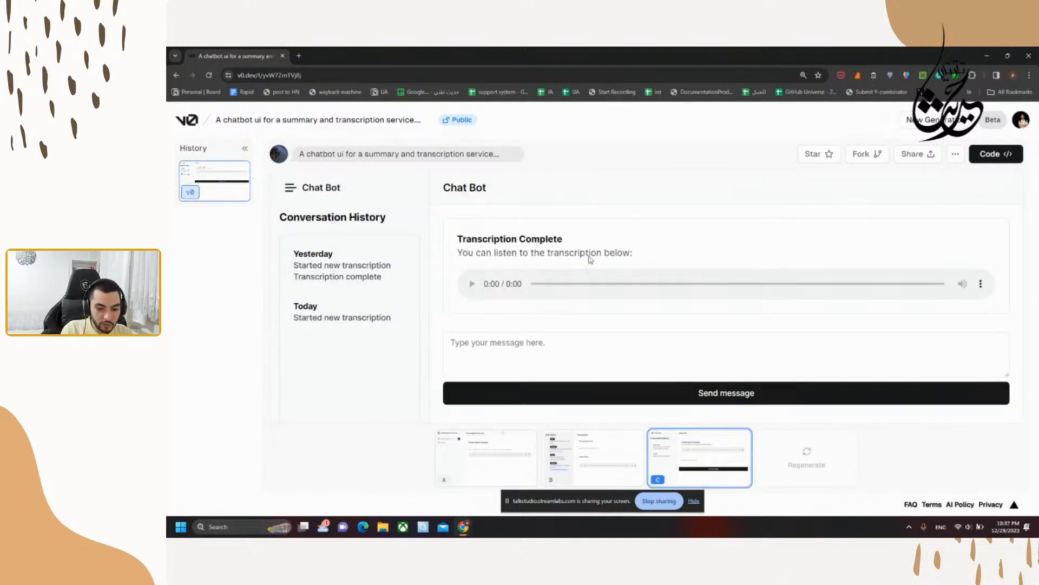
left_click(481, 454)
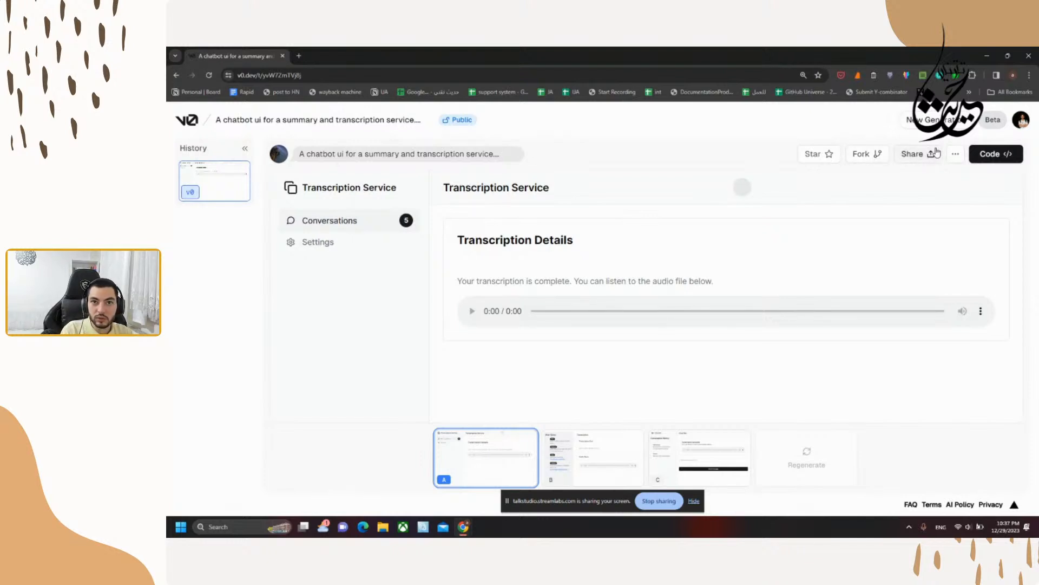
Step: Show the code of variant A and read through its React version from the imports to the end
left_click(956, 156)
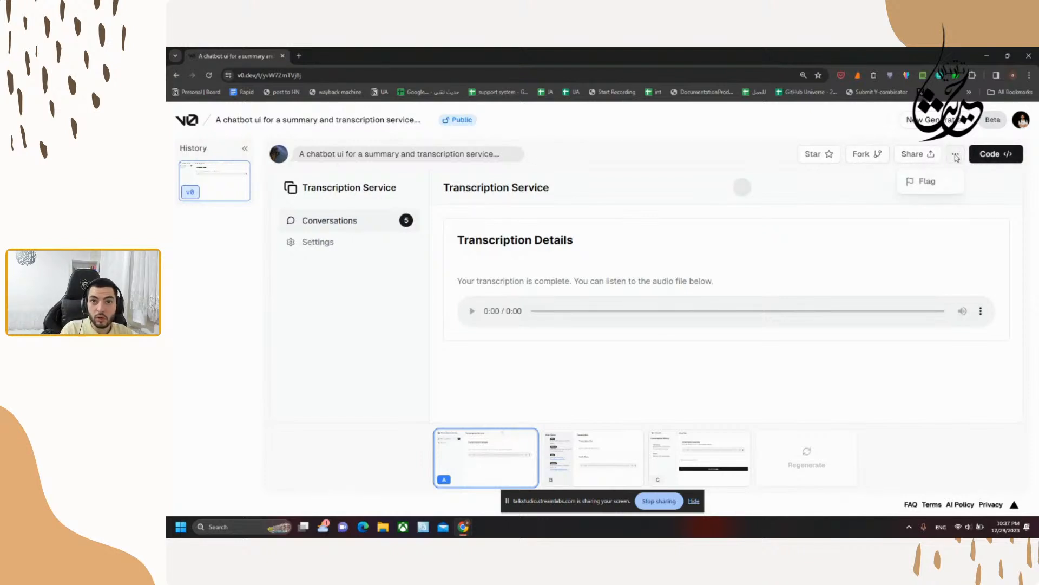
left_click(1010, 161)
left_click(1010, 161)
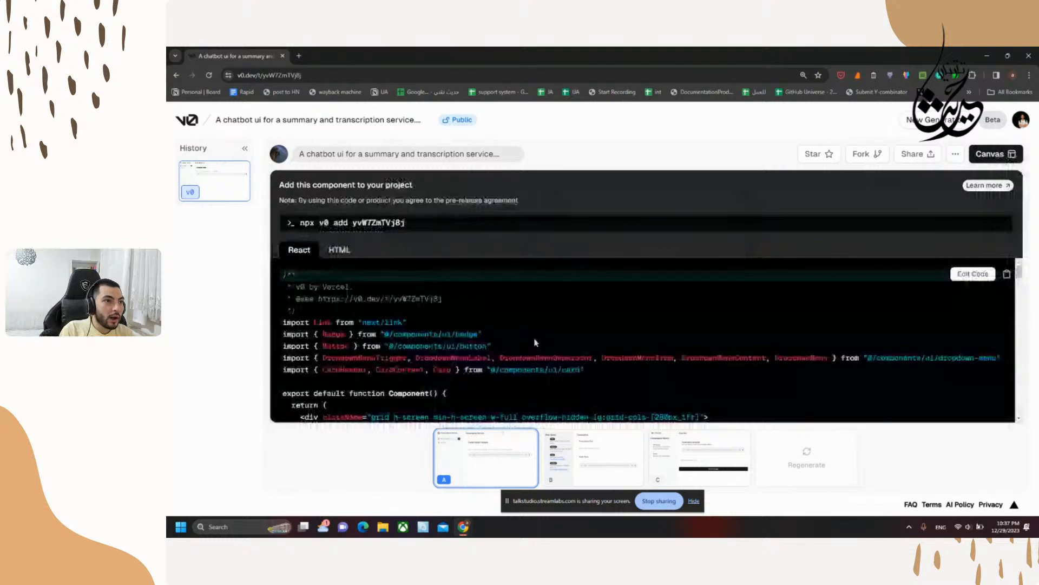
scroll(535, 342, "down", 1)
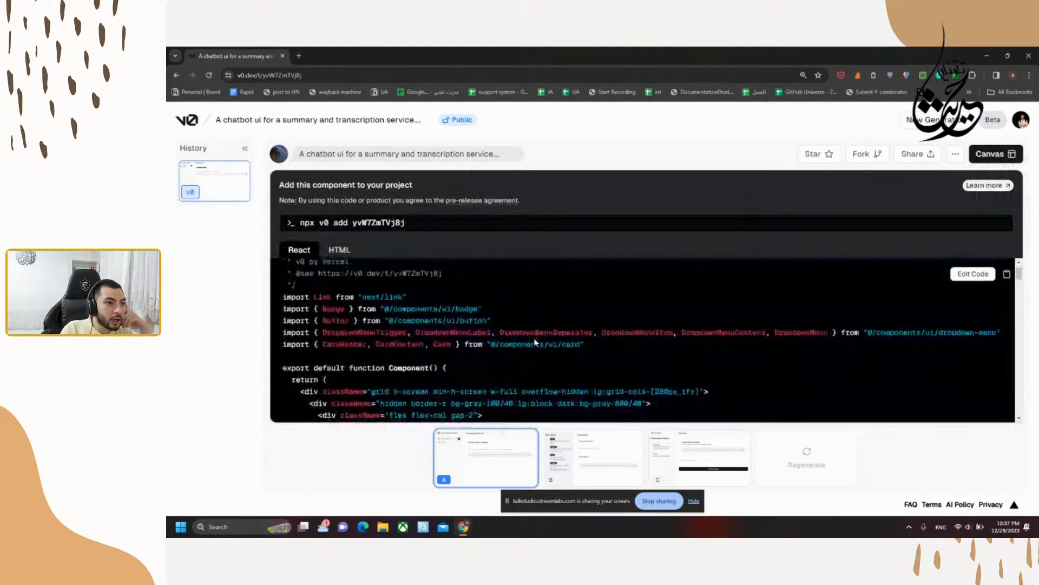
scroll(535, 343, "up", 1)
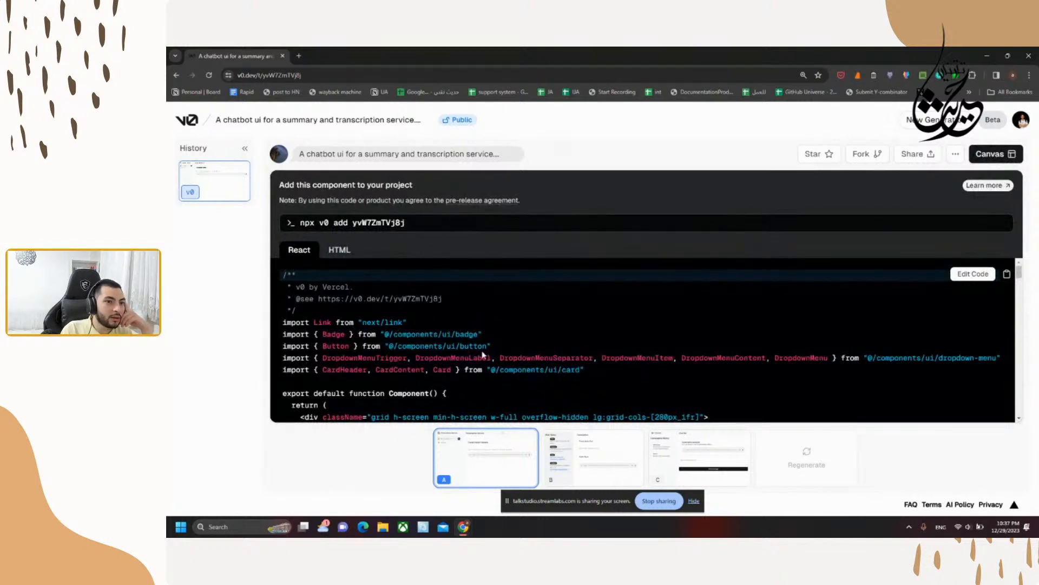
scroll(483, 355, "down", 1)
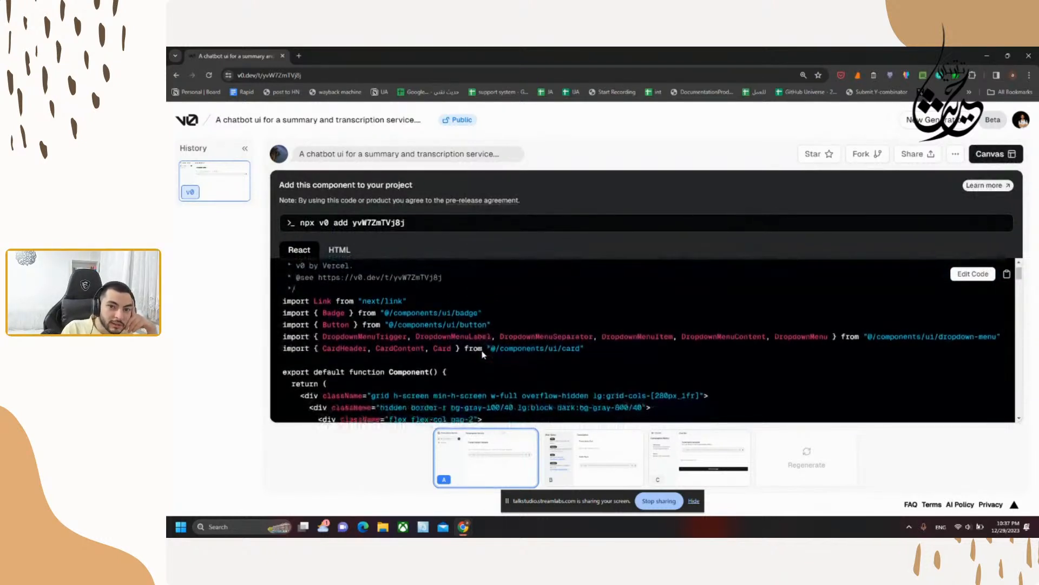
scroll(484, 355, "down", 1)
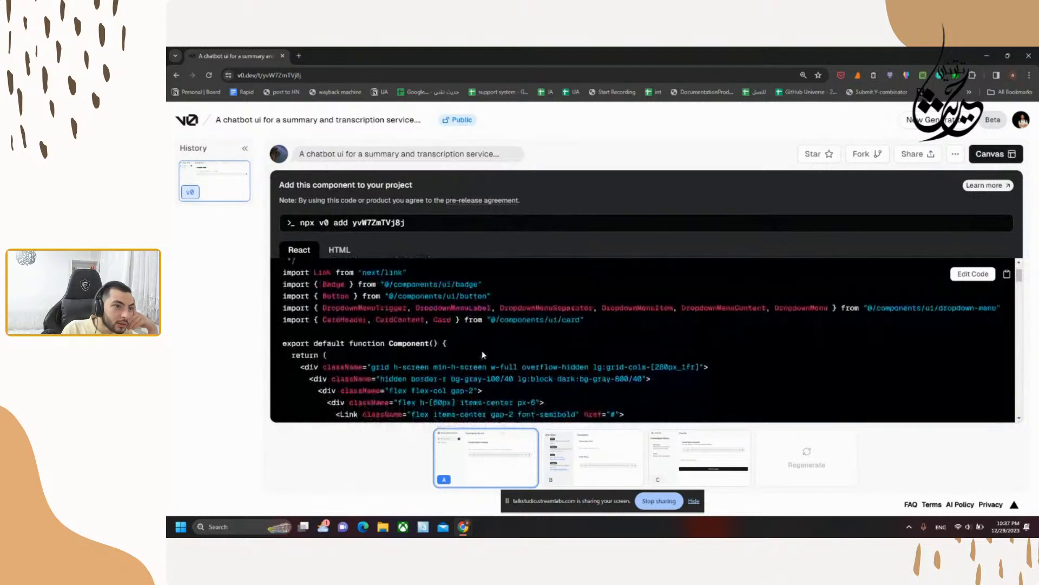
scroll(484, 355, "down", 8)
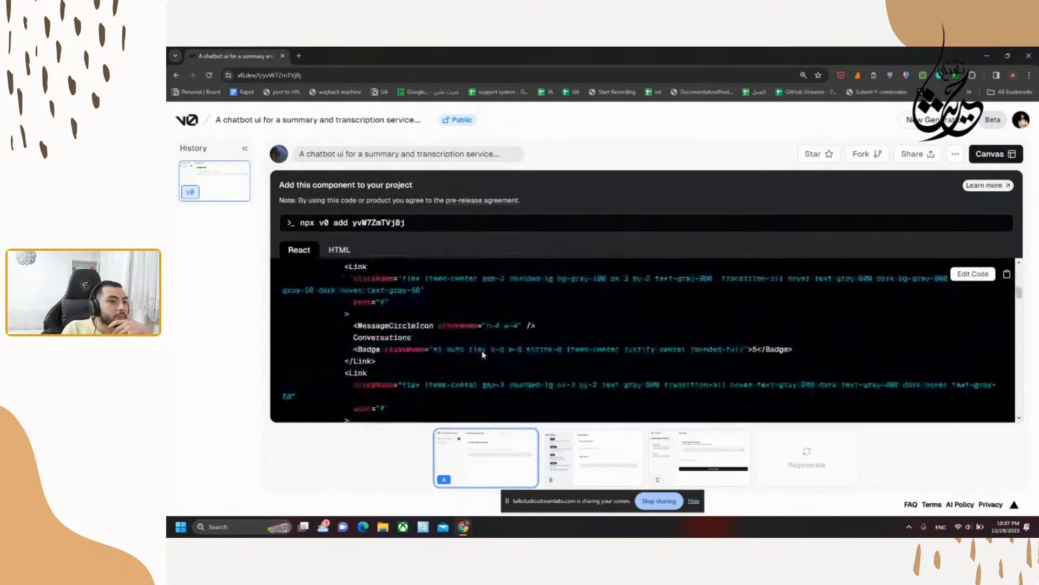
scroll(484, 355, "down", 10)
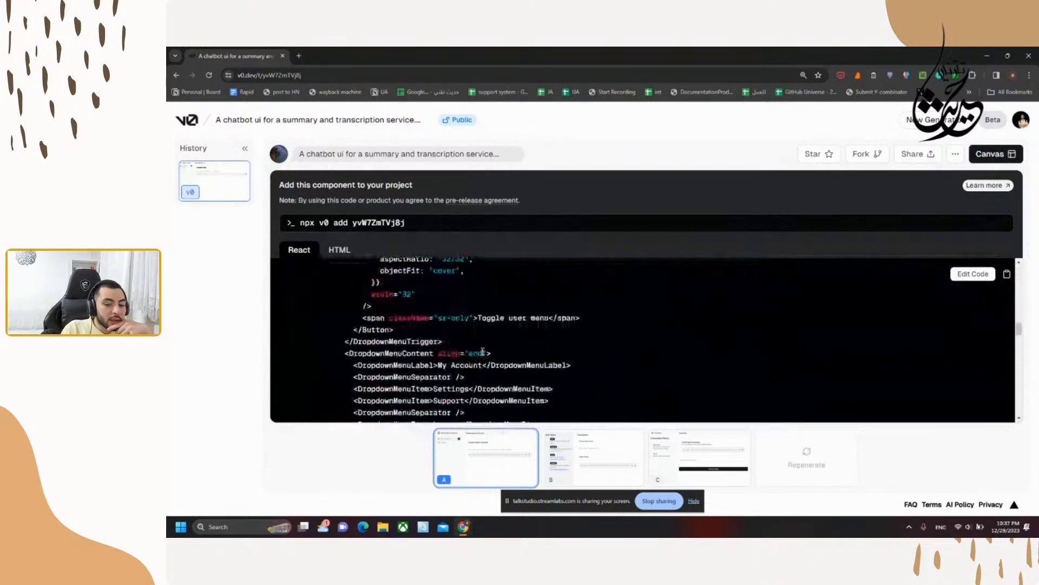
scroll(483, 352, "down", 12)
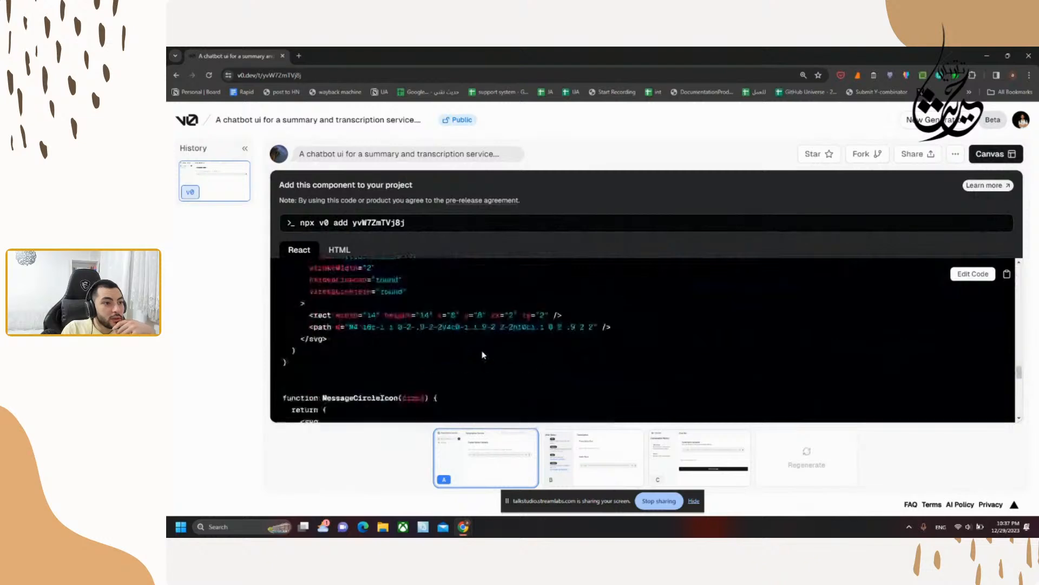
scroll(484, 355, "down", 4)
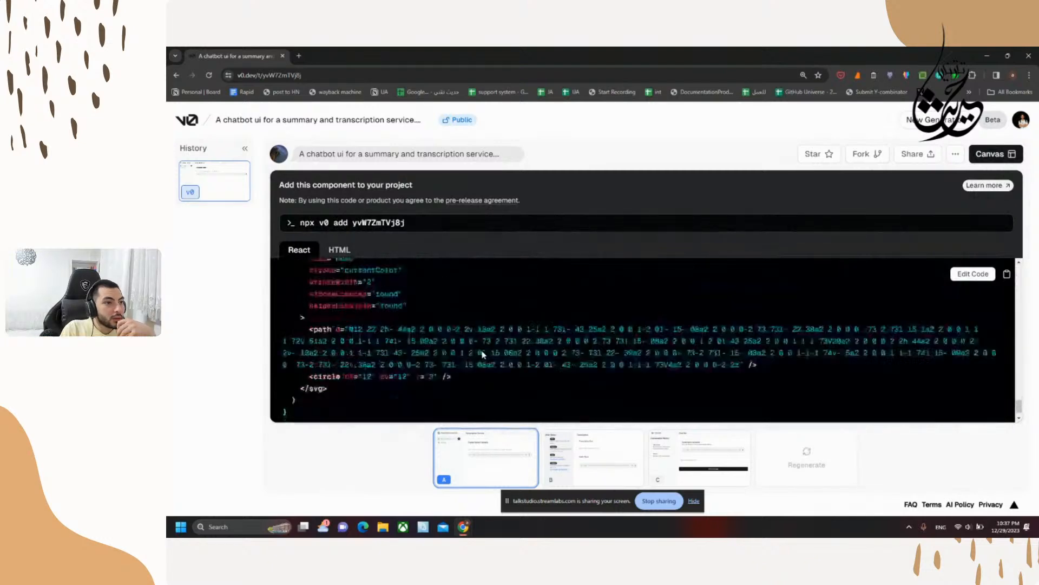
Step: Switch to the HTML version of the code and examine its nested div elements, highlighting the flex class values
left_click(339, 250)
scroll(395, 297, "up", 15)
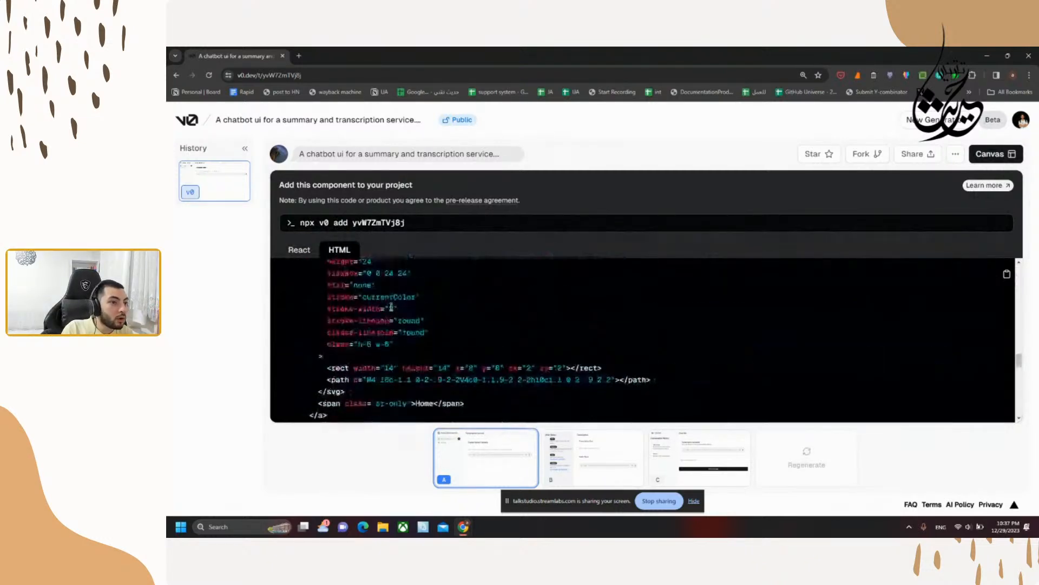
scroll(393, 310, "up", 15)
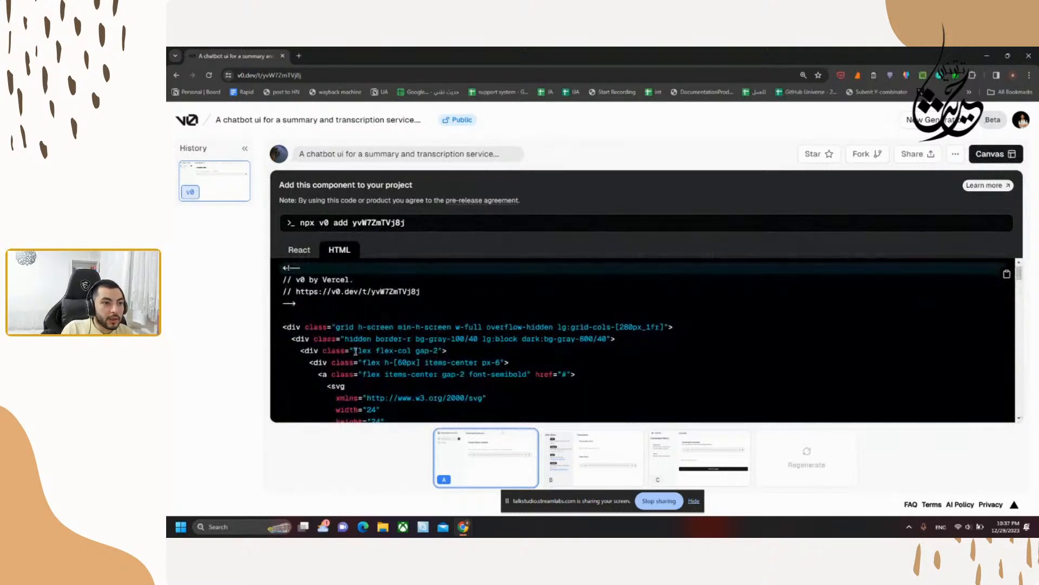
left_click_drag(355, 351, 440, 352)
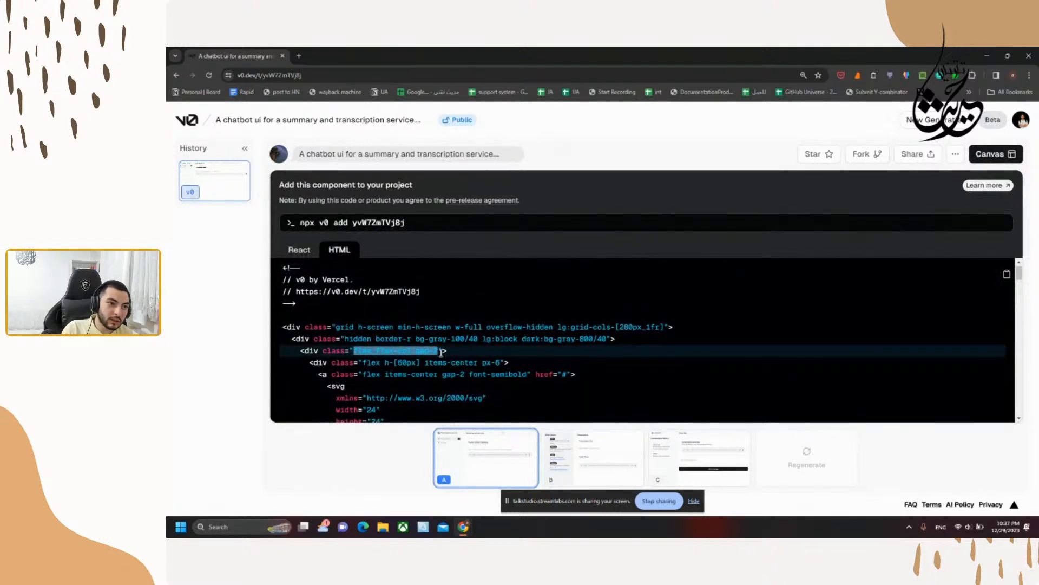
left_click_drag(368, 363, 430, 372)
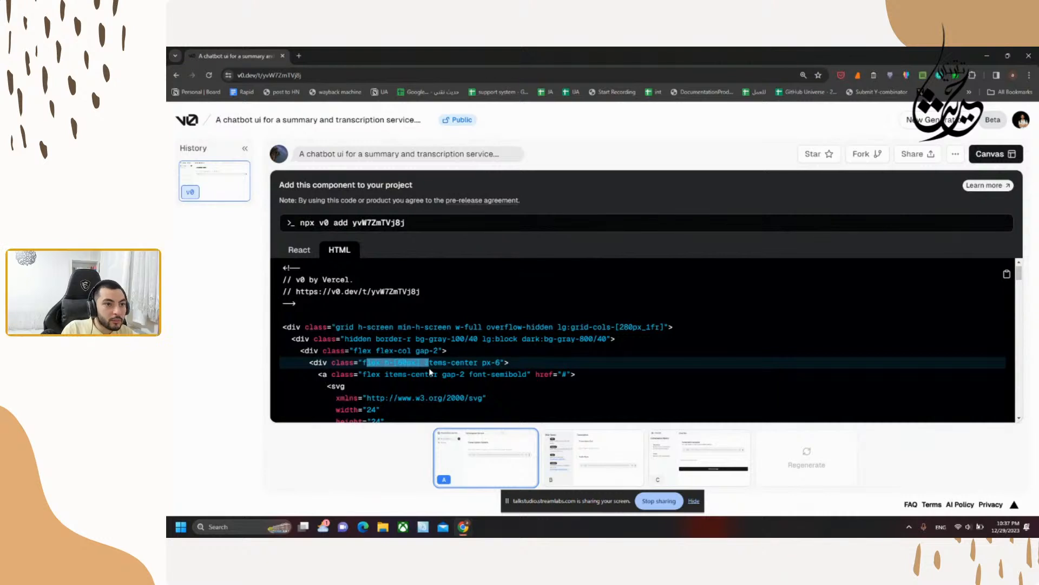
left_click_drag(358, 351, 435, 350)
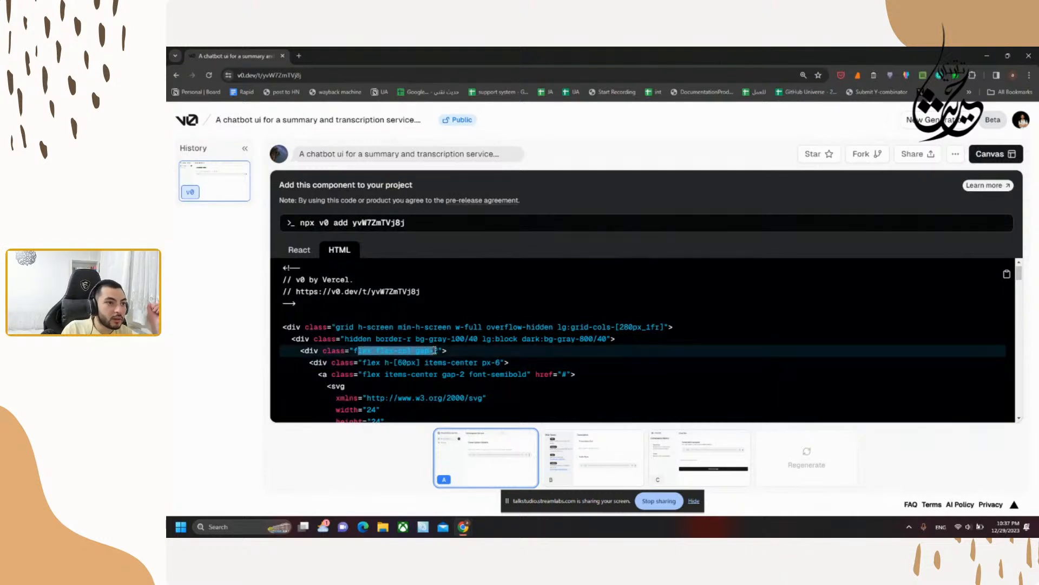
scroll(435, 351, "down", 3)
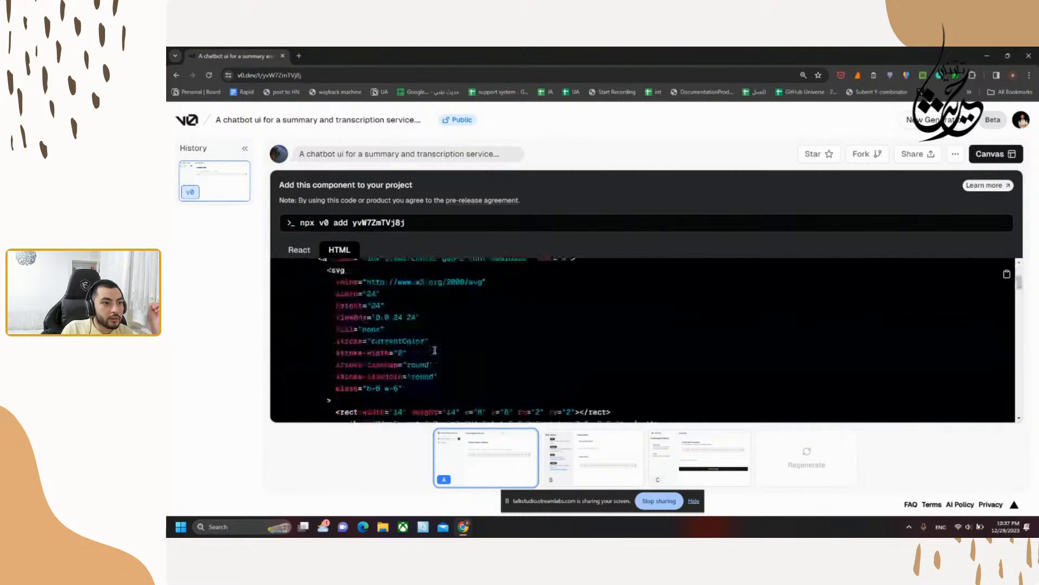
scroll(434, 350, "down", 8)
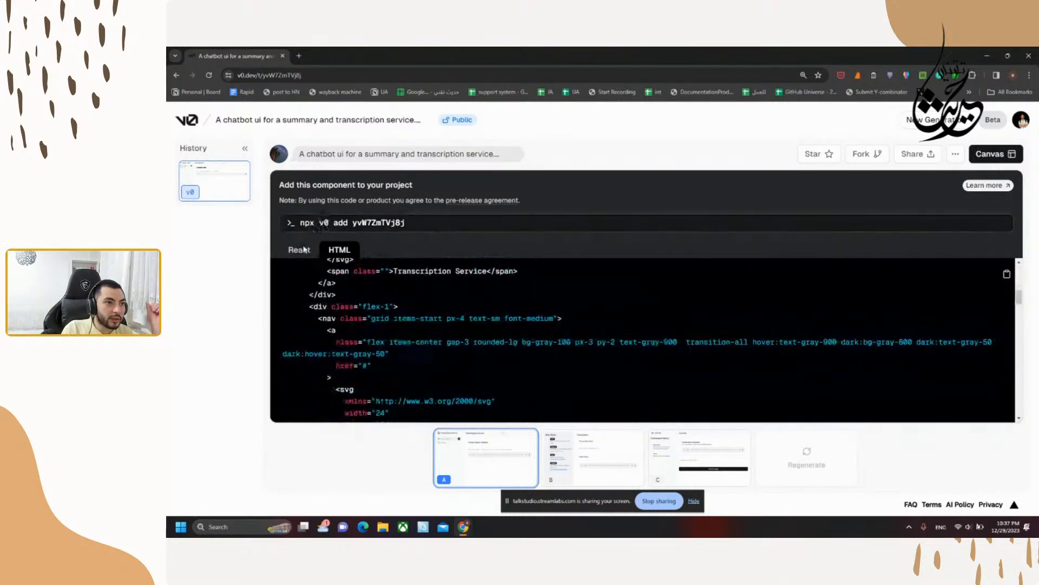
Step: Return to the React version of the code and view the beginning of the component
left_click(304, 250)
scroll(417, 308, "up", 5)
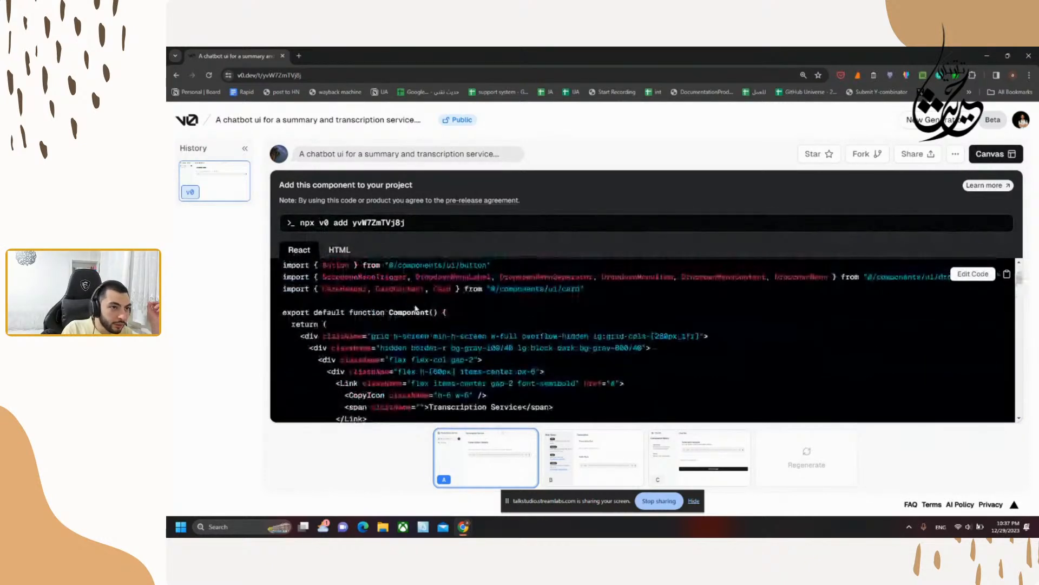
Step: View the start of the React component once more and return to the v0 home page
scroll(416, 308, "down", 1)
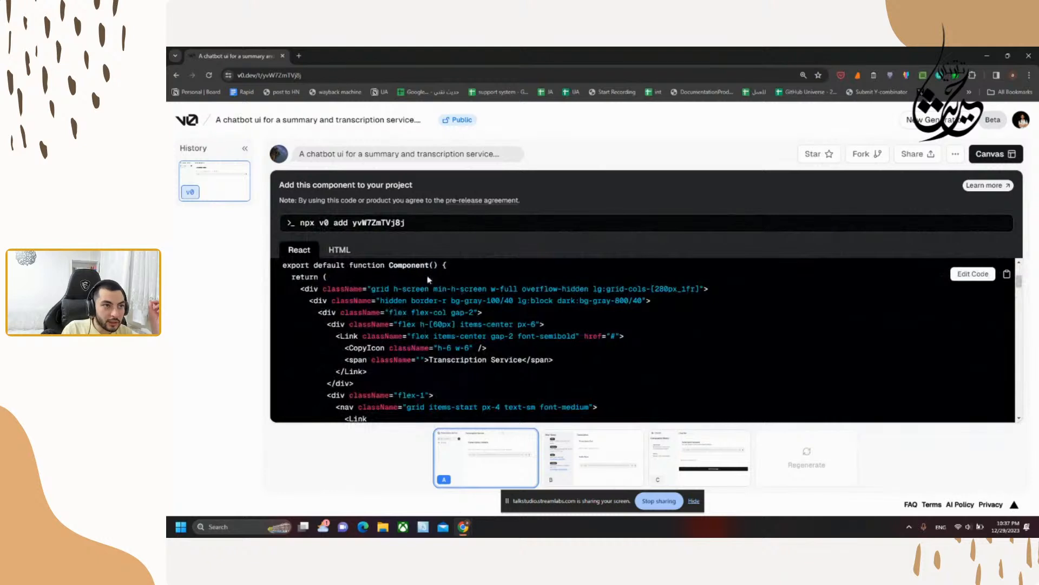
scroll(476, 301, "up", 3)
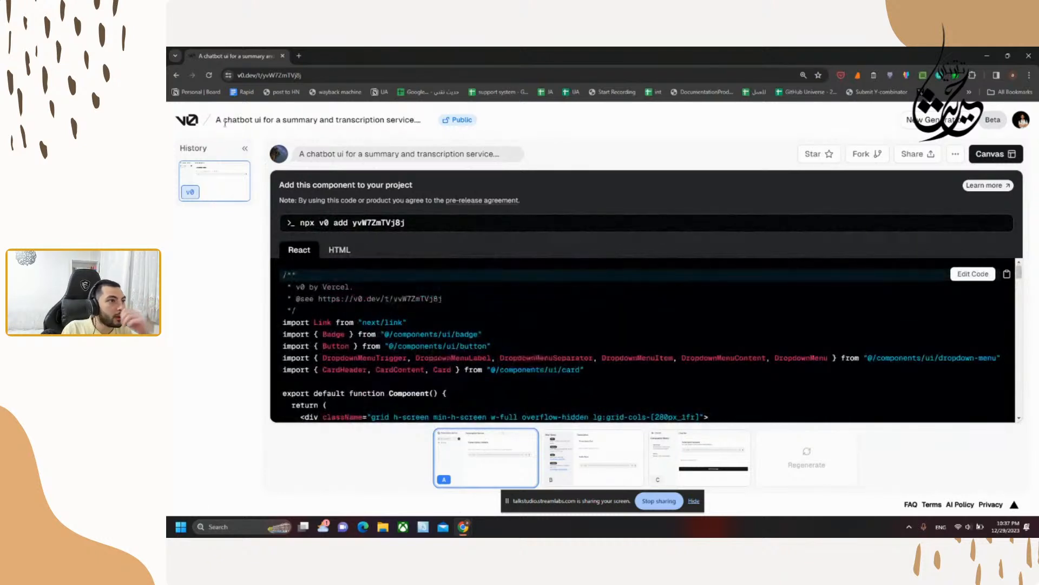
left_click(187, 119)
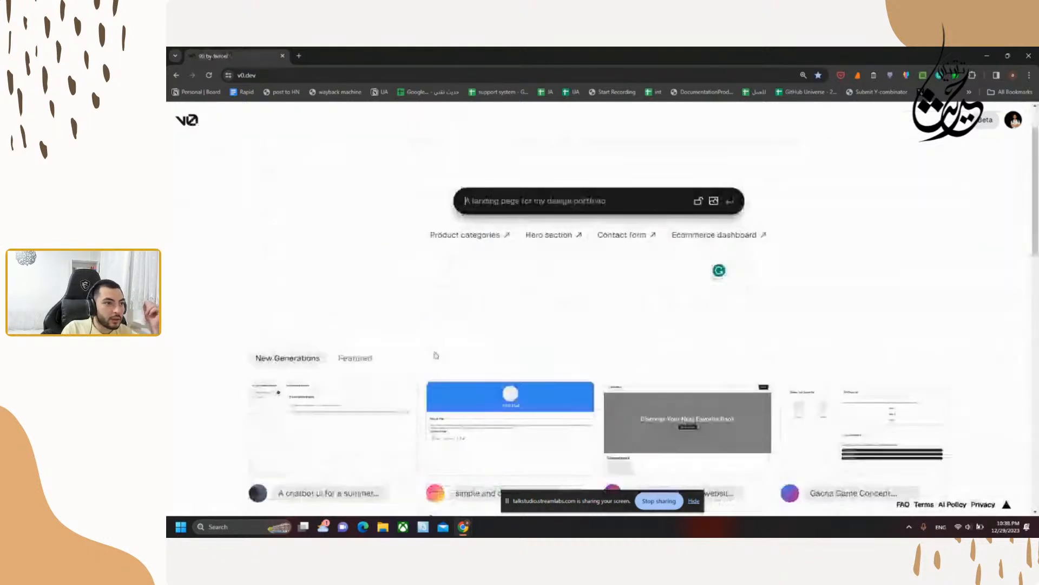
Step: Show the Featured generations on the home page and browse through the gallery
scroll(436, 356, "down", 1)
left_click(350, 284)
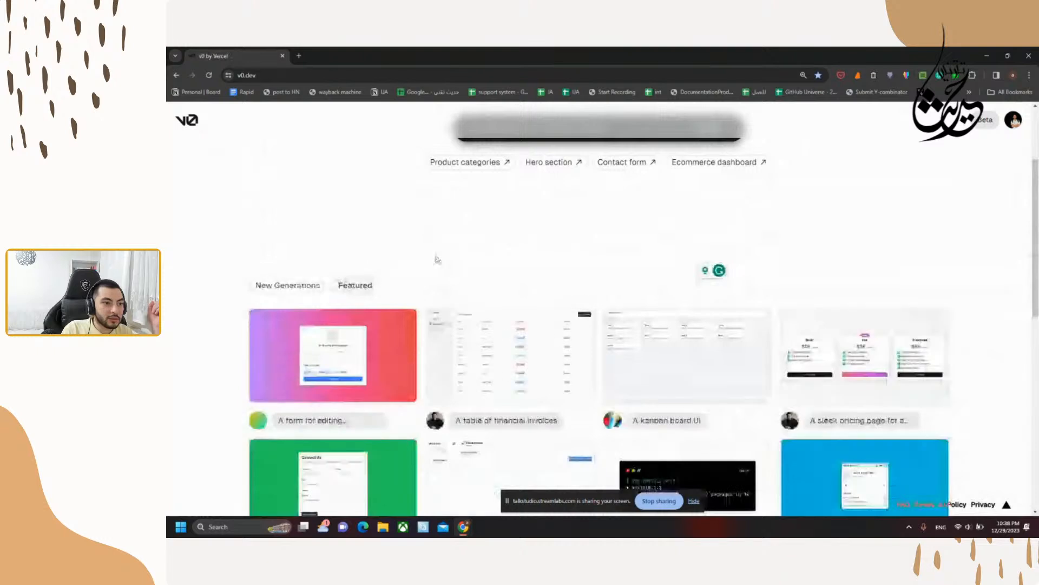
scroll(436, 259, "down", 1)
scroll(468, 256, "down", 4)
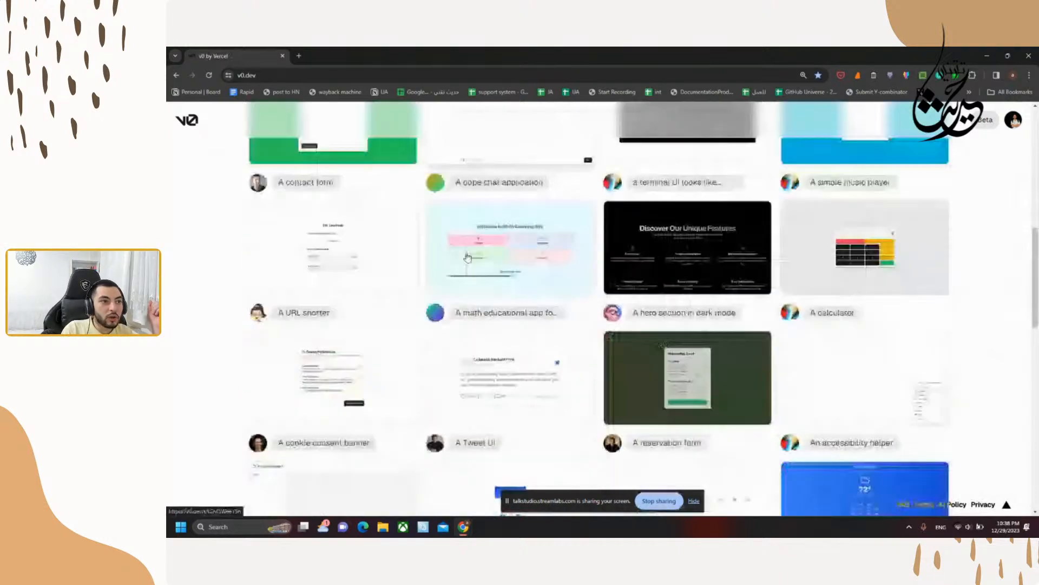
scroll(468, 257, "down", 2)
scroll(468, 257, "up", 2)
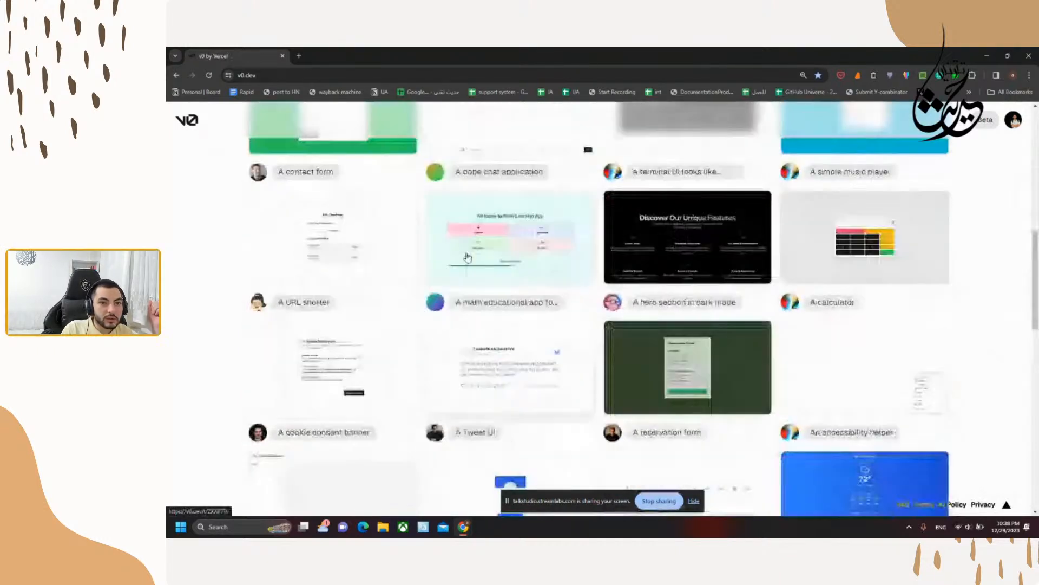
scroll(468, 257, "up", 8)
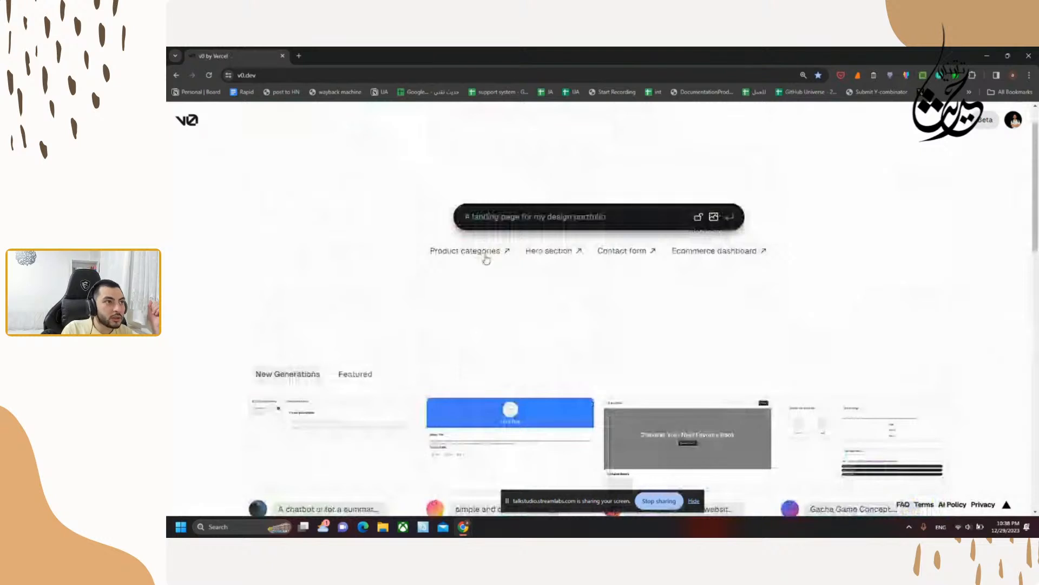
scroll(317, 209, "up", 1)
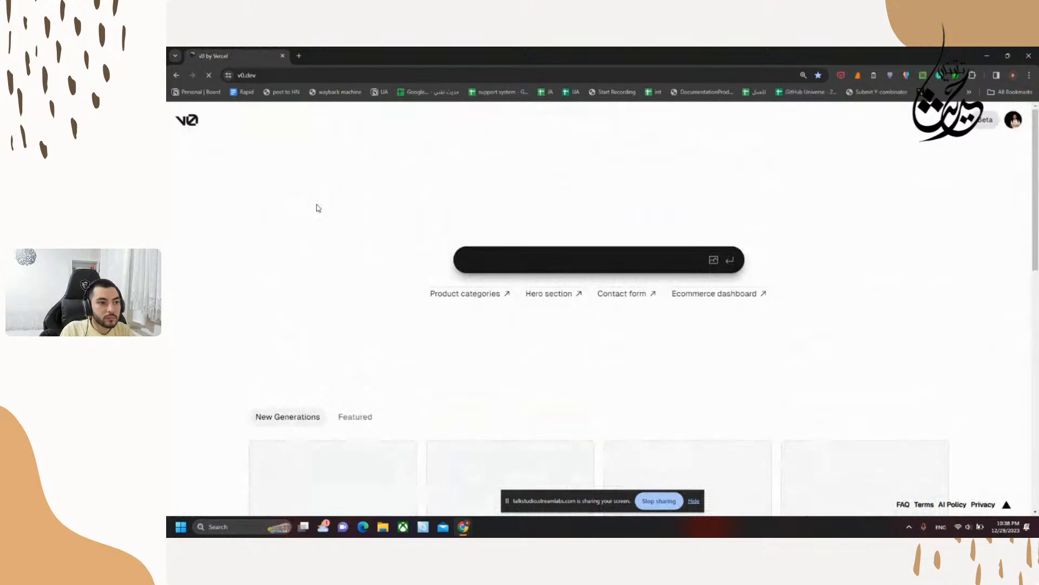
Step: Look through the designs listed under New Generations on the reloaded home page
scroll(318, 209, "down", 2)
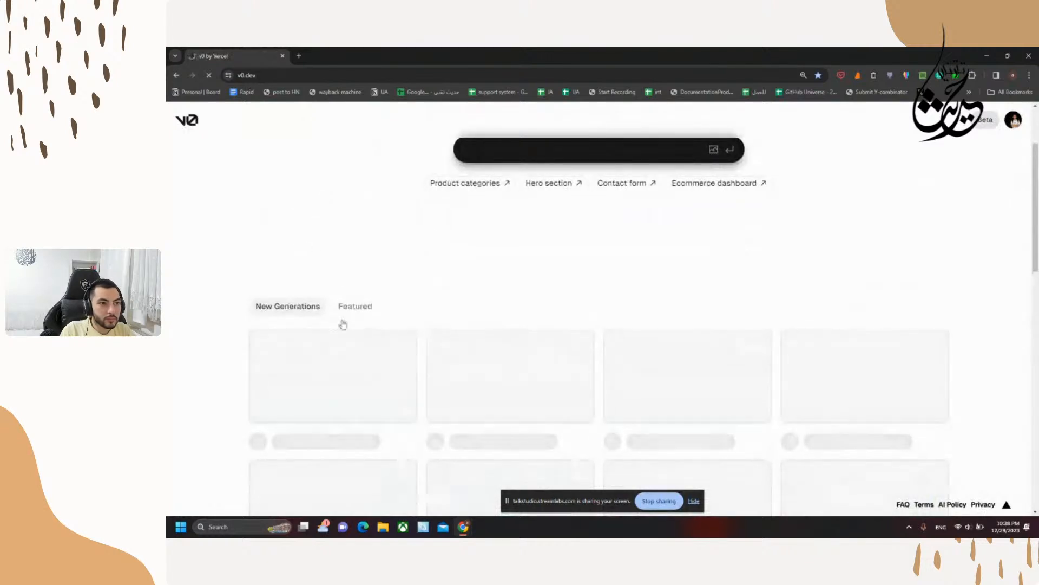
scroll(354, 314, "down", 3)
scroll(355, 314, "up", 2)
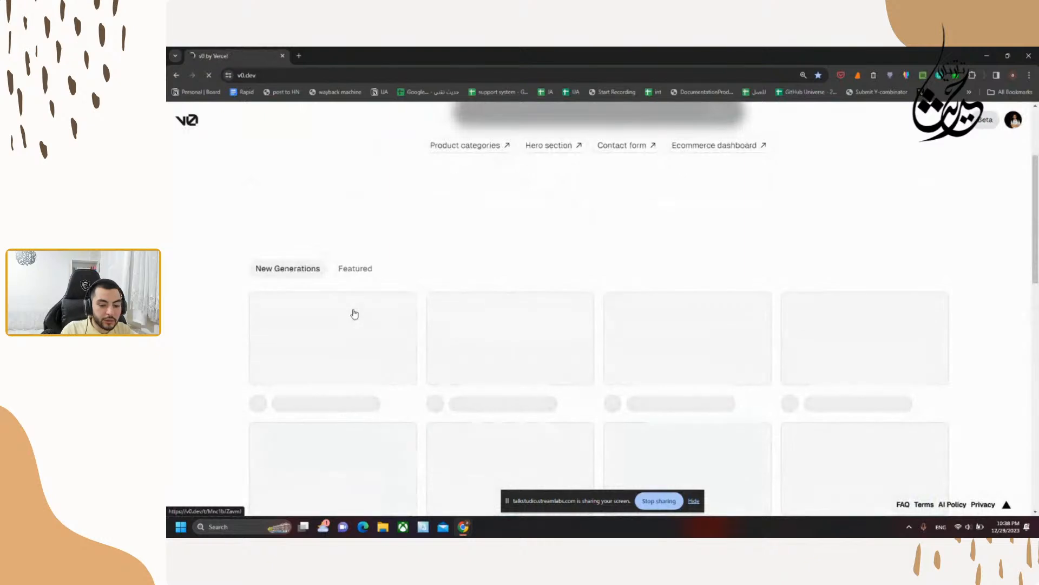
left_click(355, 314)
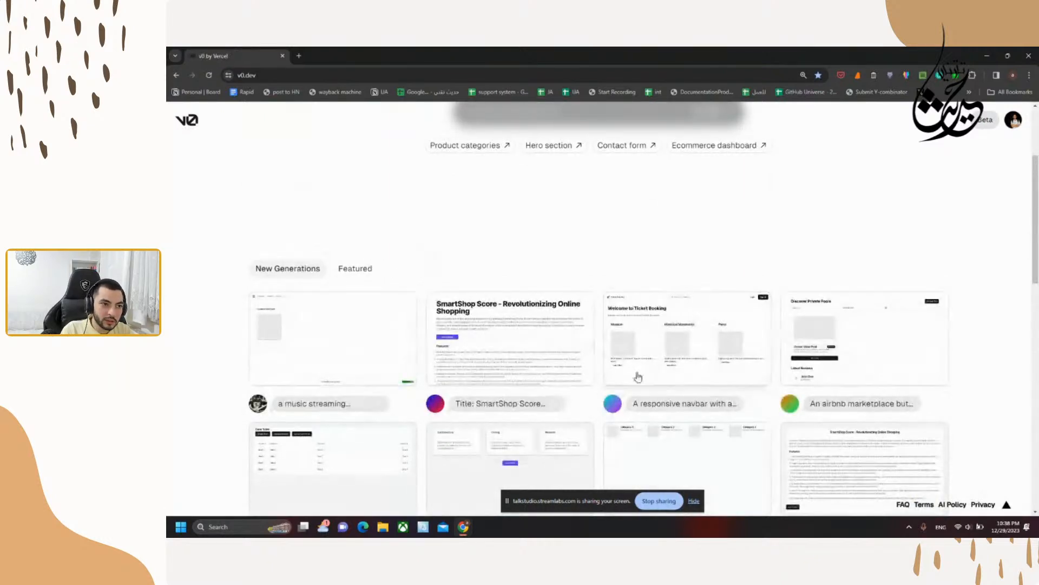
scroll(742, 360, "down", 4)
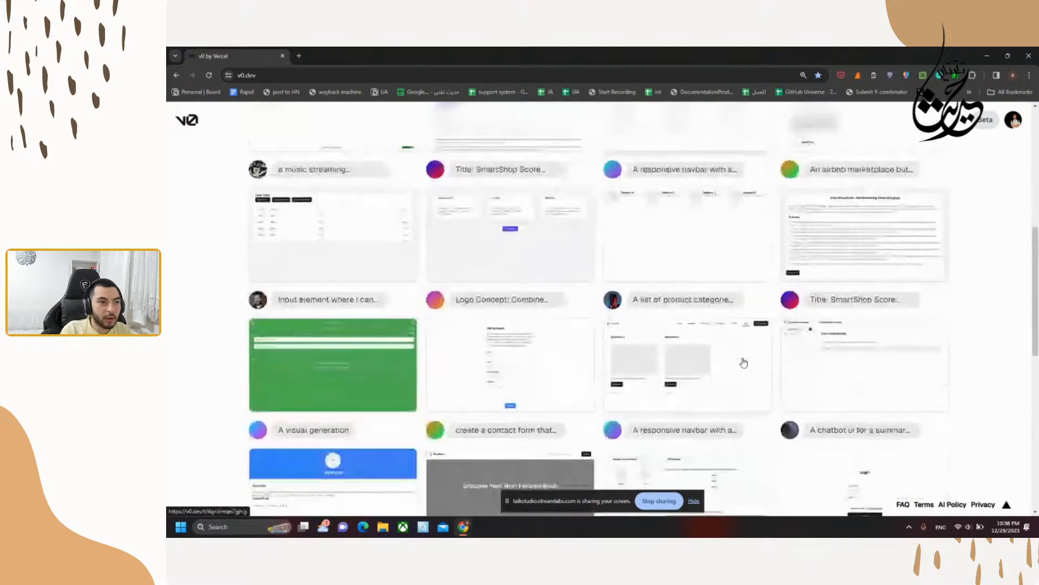
scroll(454, 302, "up", 5)
Step: Browse the Featured generations again and open the "A Tweet UI" design
left_click(358, 179)
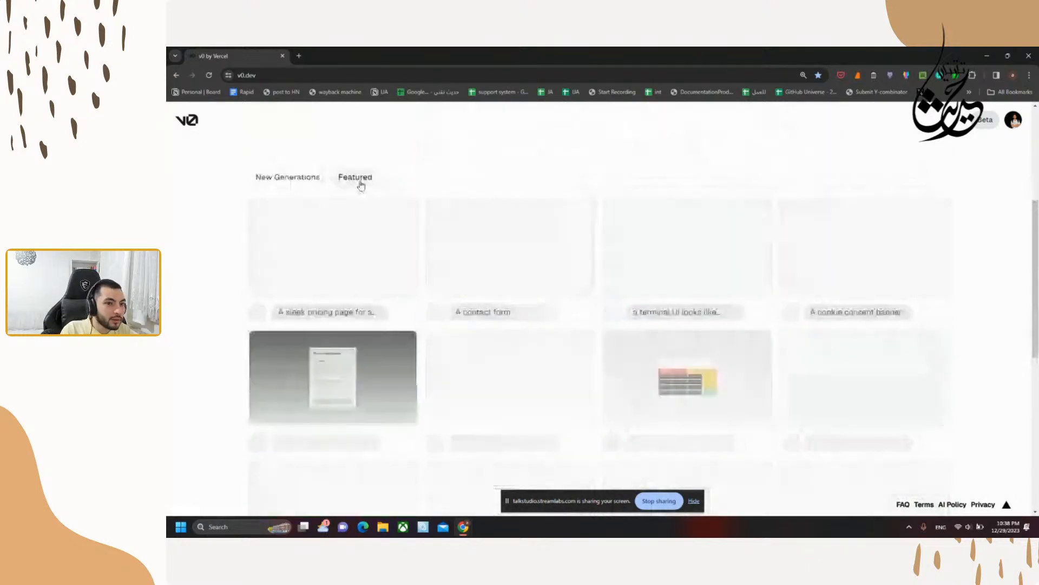
scroll(517, 369, "down", 5)
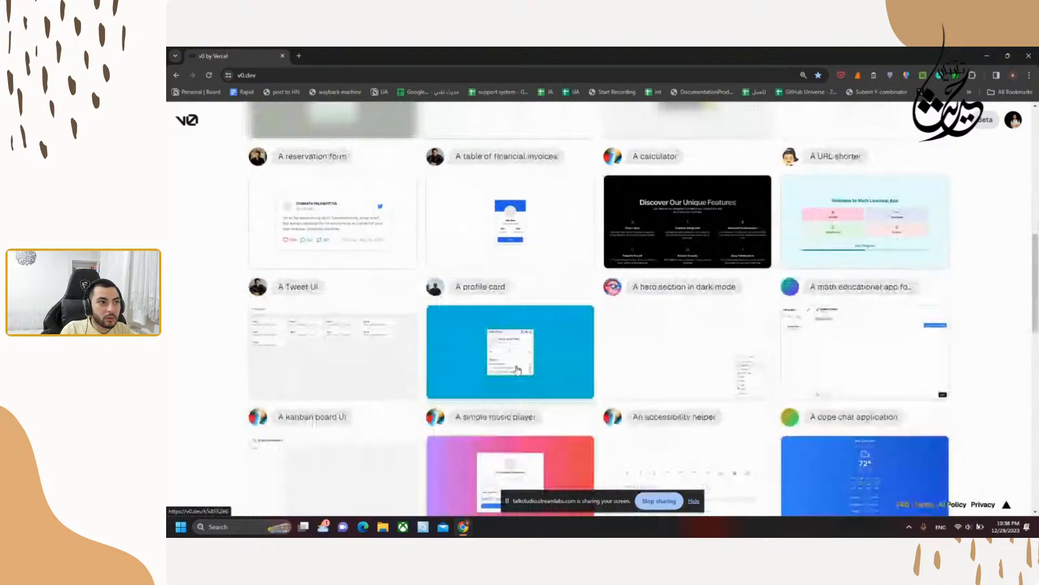
scroll(517, 370, "up", 5)
scroll(343, 479, "down", 3)
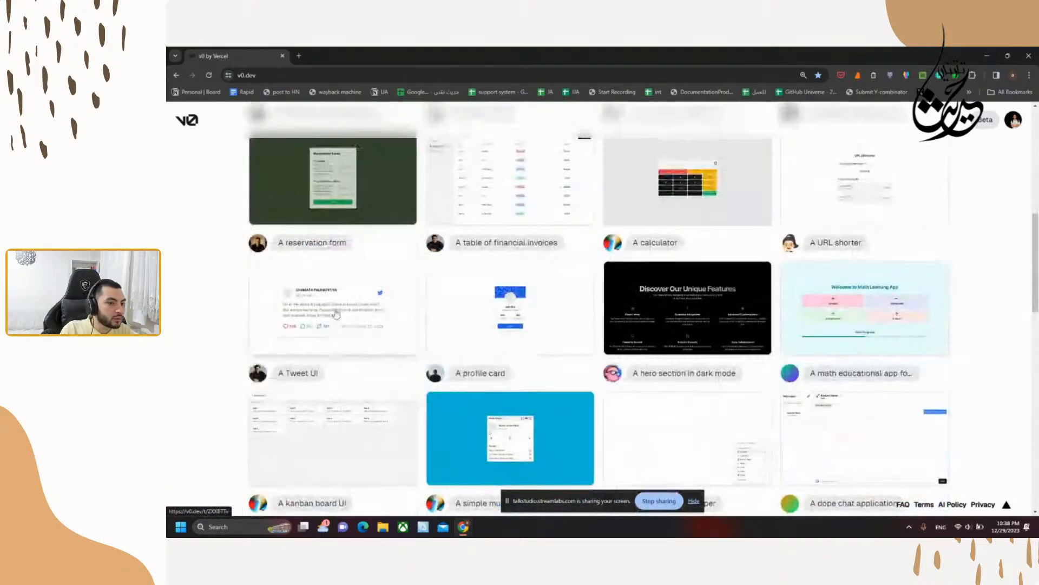
left_click(334, 311)
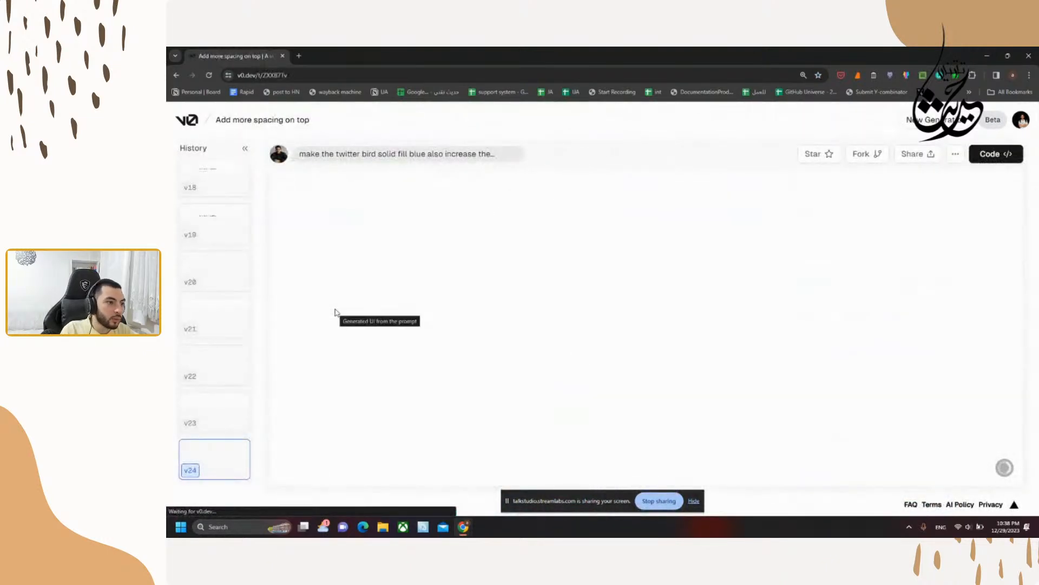
Step: Examine an enlarged view of version v24 in the history, together with its prompt
mouse_move(225, 464)
scroll(224, 464, "up", 5)
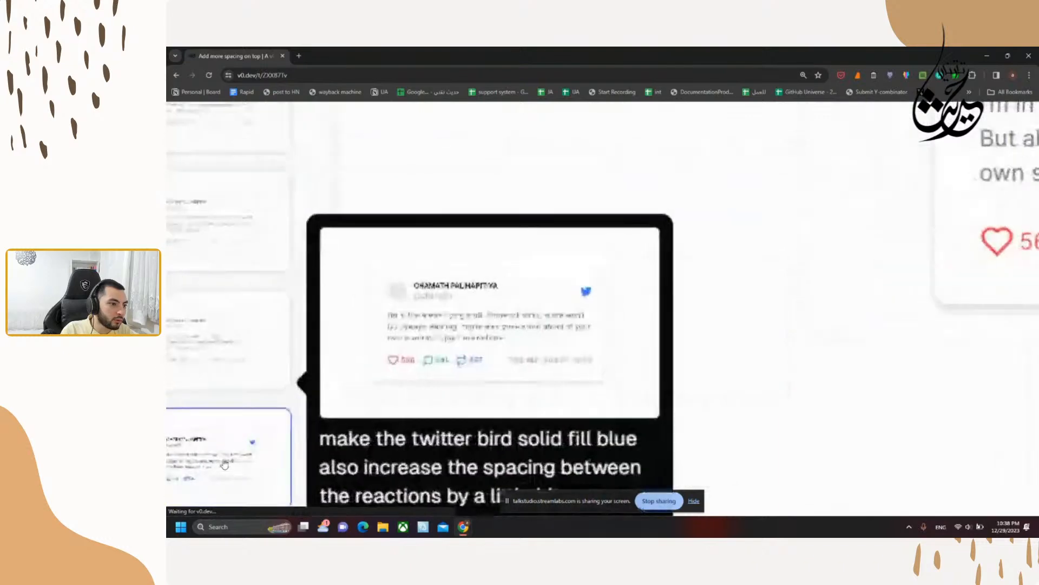
scroll(225, 465, "up", 3)
scroll(225, 464, "left", 3)
scroll(224, 464, "down", 3)
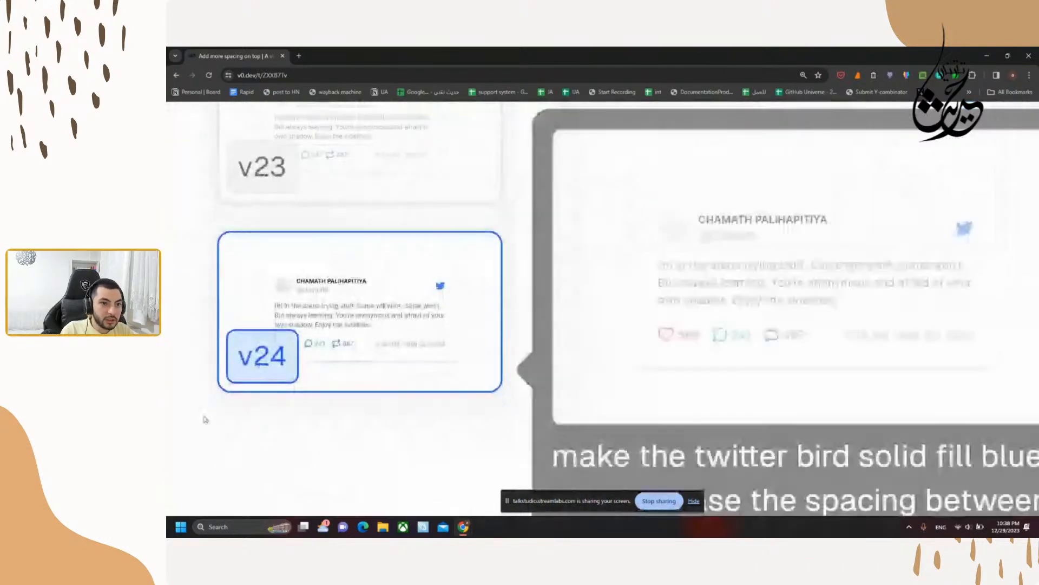
scroll(205, 419, "down", 5)
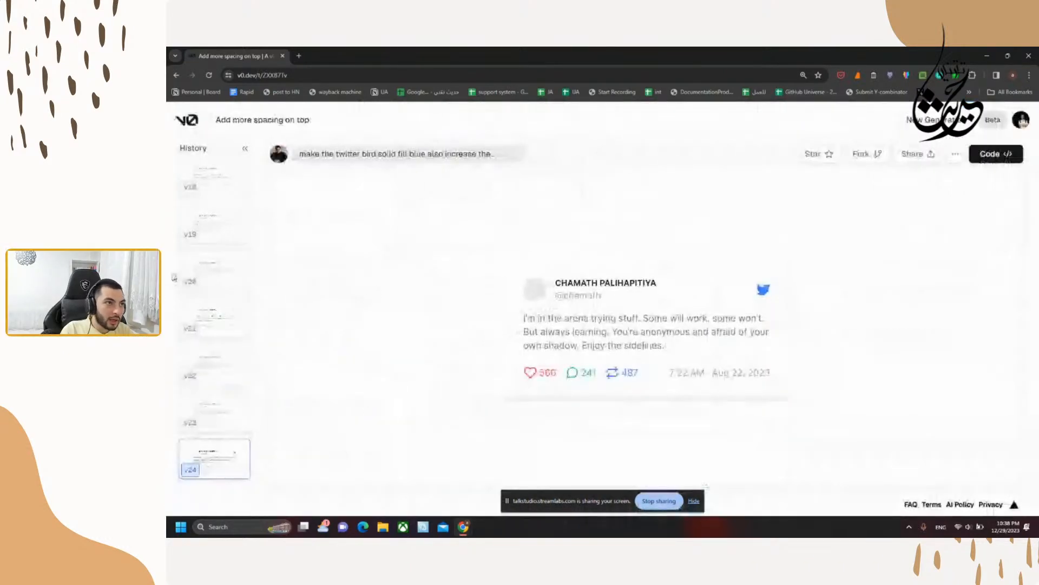
Step: Open the earliest version, v0, from the Tweet UI's history
scroll(209, 243, "up", 15)
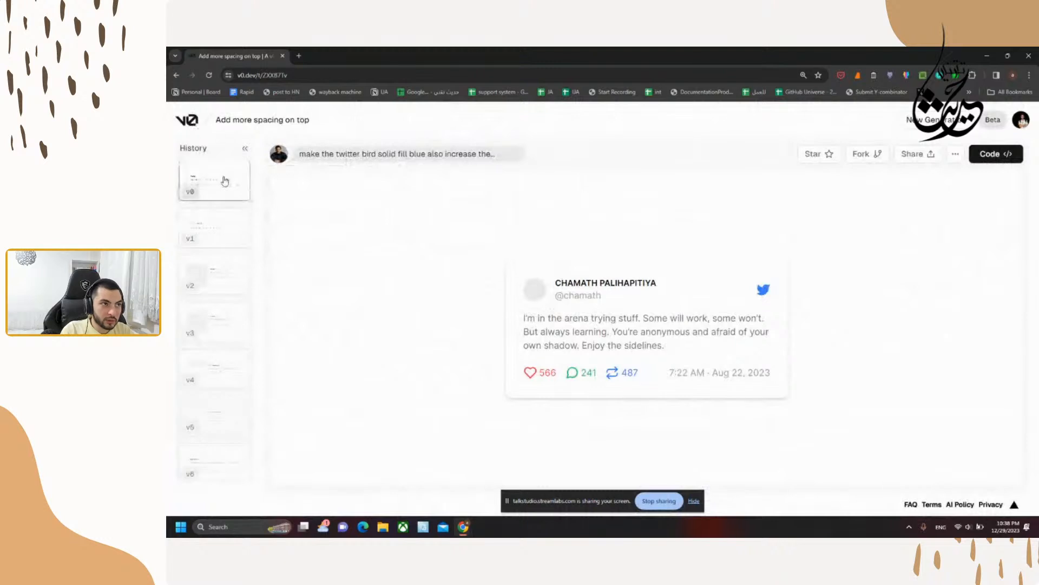
right_click(224, 181)
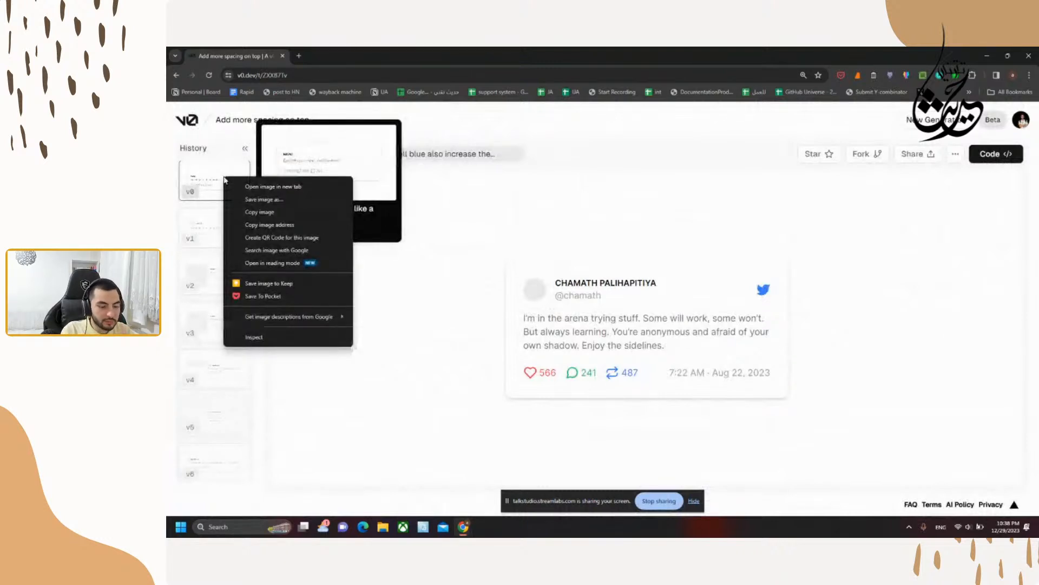
left_click(211, 185)
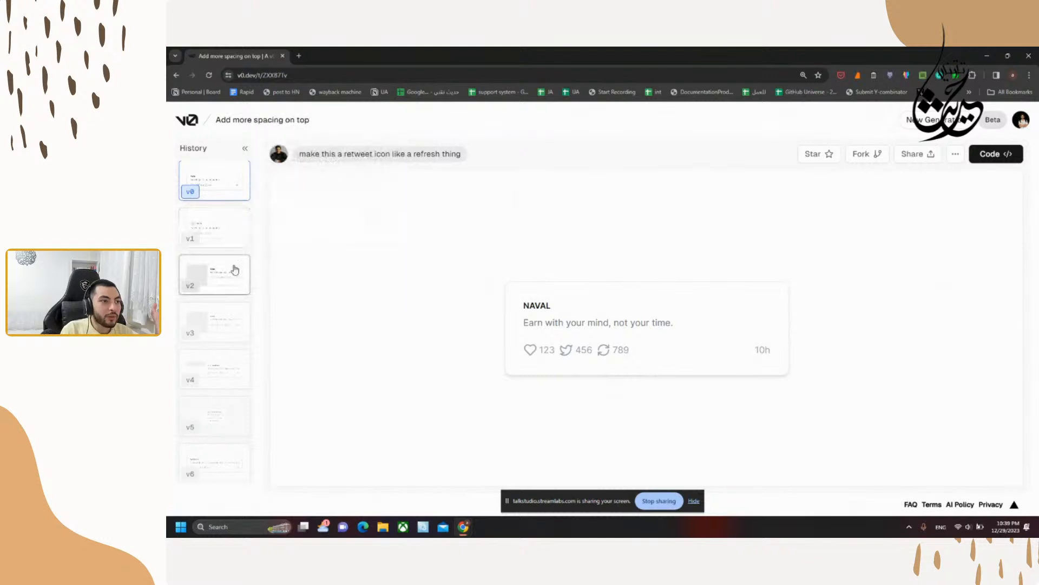
Step: Look through the version history from v0 to the newest entry and open version v24
mouse_move(234, 269)
scroll(234, 269, "down", 6)
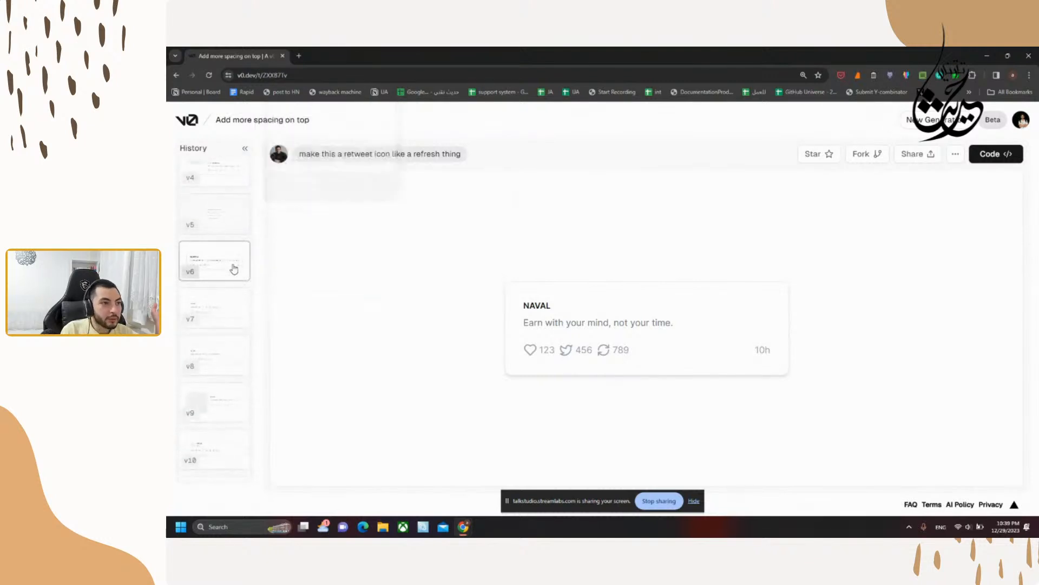
scroll(234, 269, "down", 10)
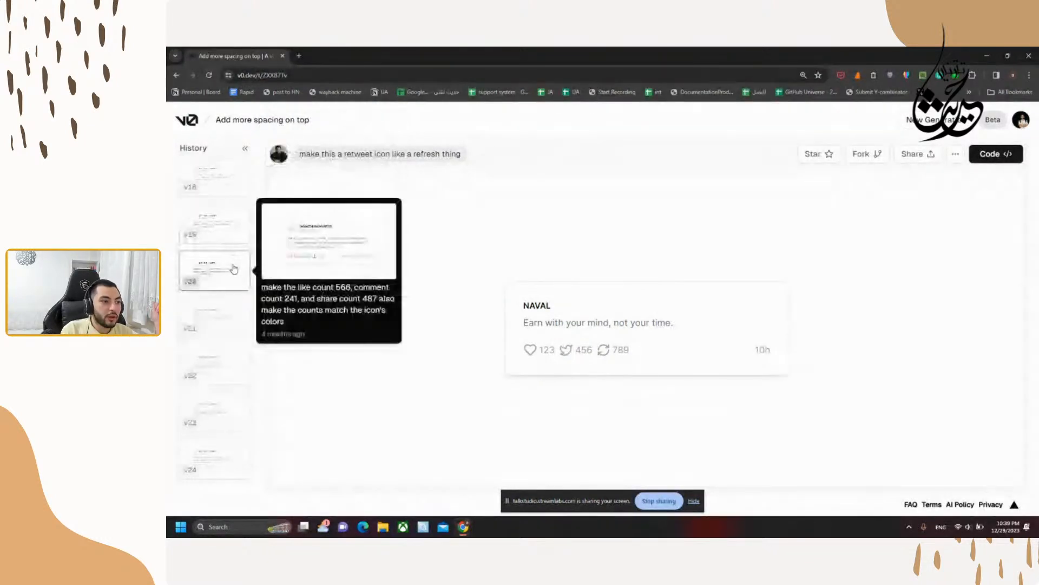
left_click(225, 460)
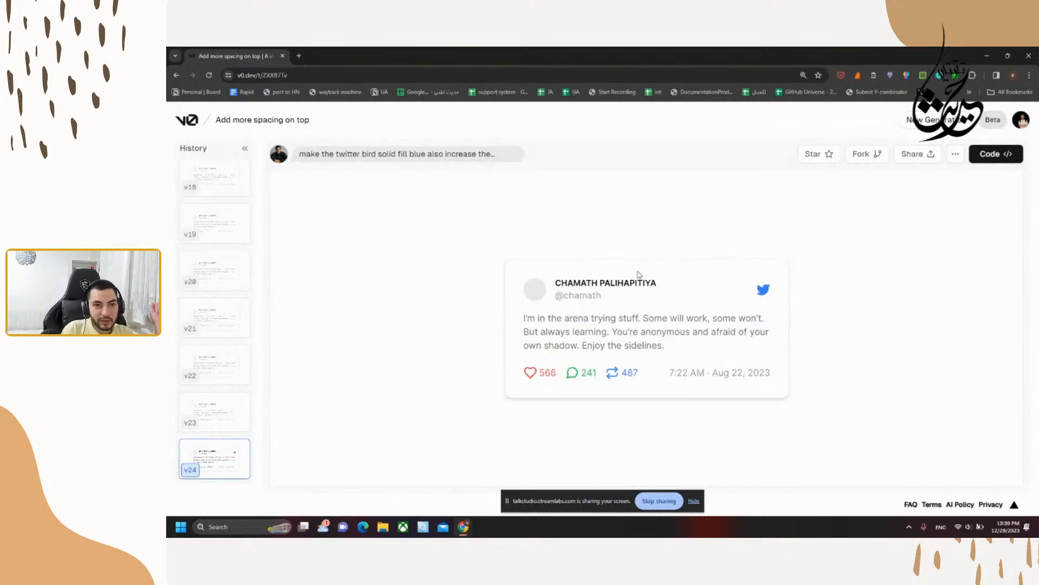
Step: Go back to the start of the history and view versions v0 to v3 with their prompts
scroll(185, 244, "up", 15)
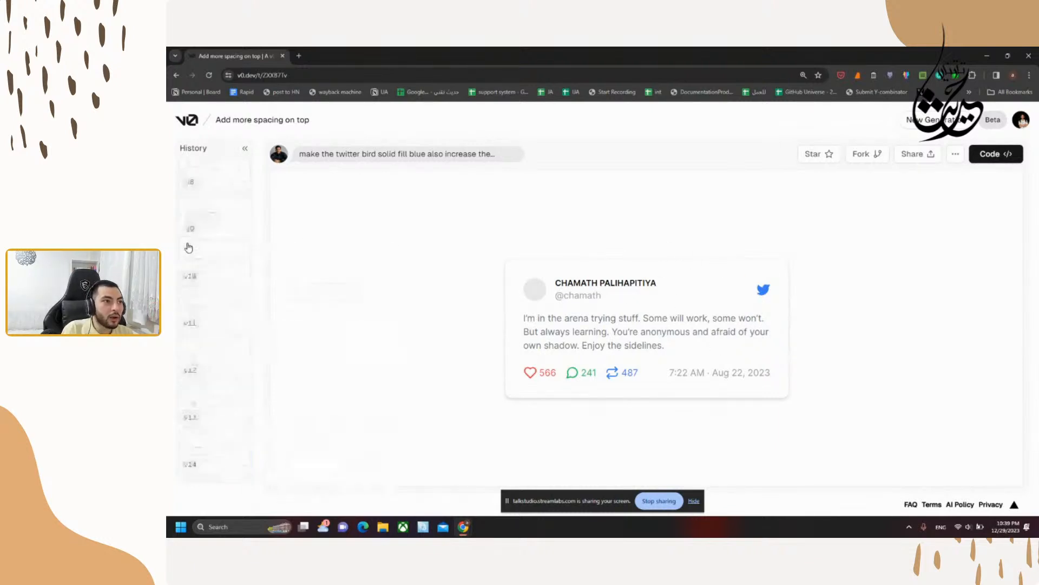
mouse_move(215, 198)
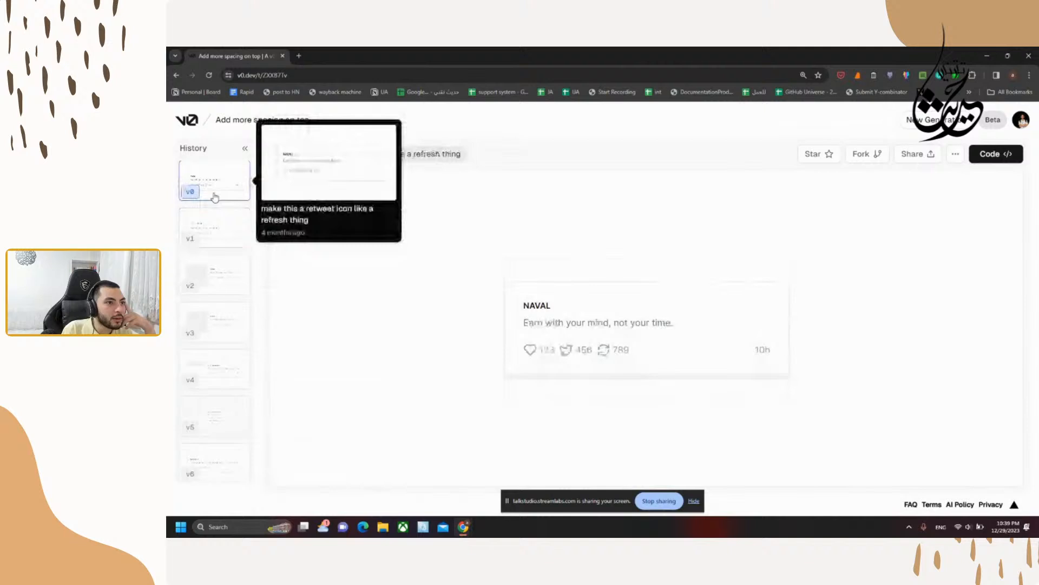
left_click(227, 228)
left_click(230, 275)
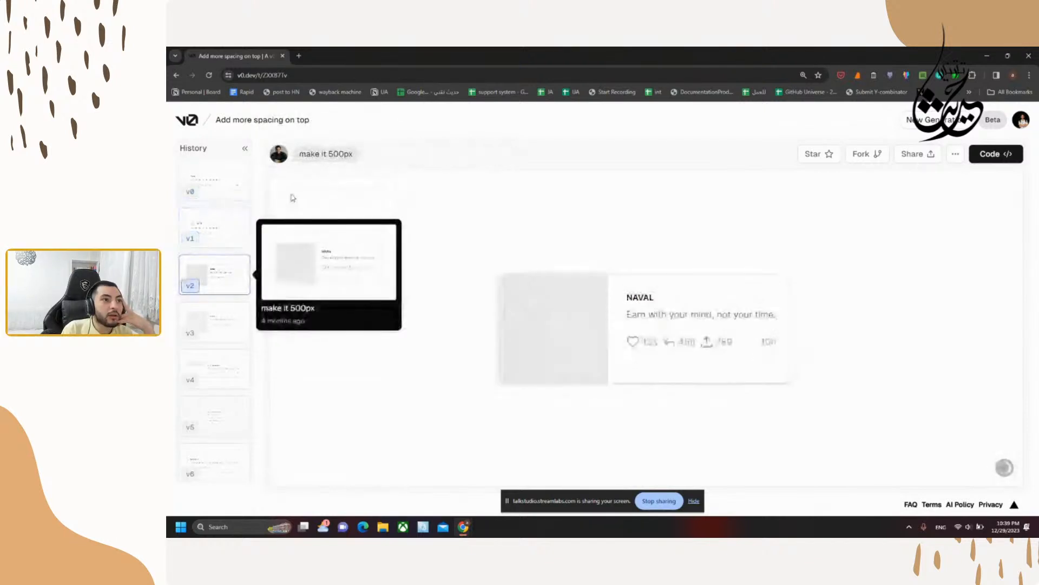
left_click(219, 324)
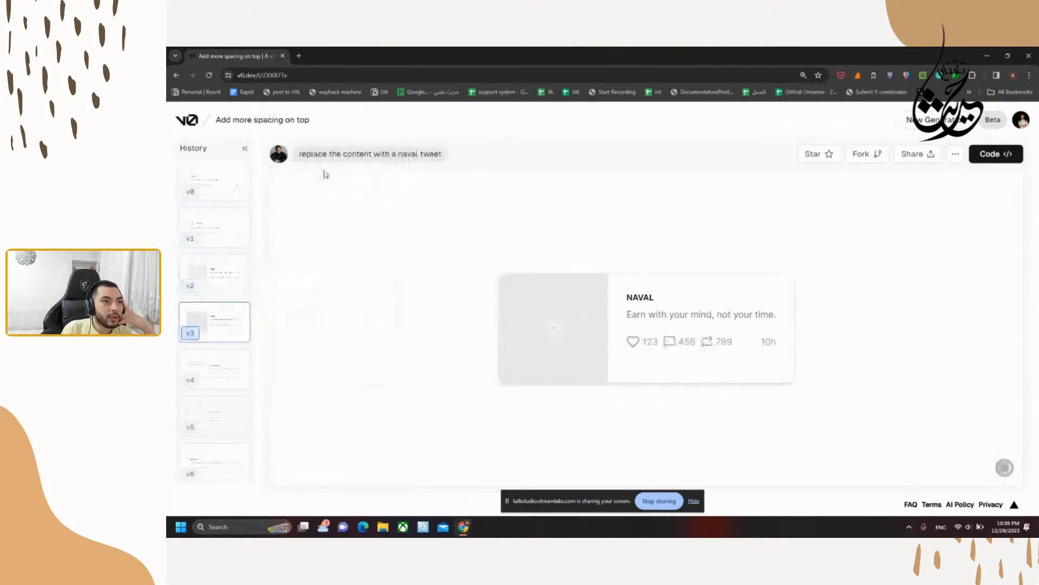
Step: View versions v4 to v7 of the tweet card one after another with their prompts
scroll(216, 332, "down", 1)
left_click(216, 333)
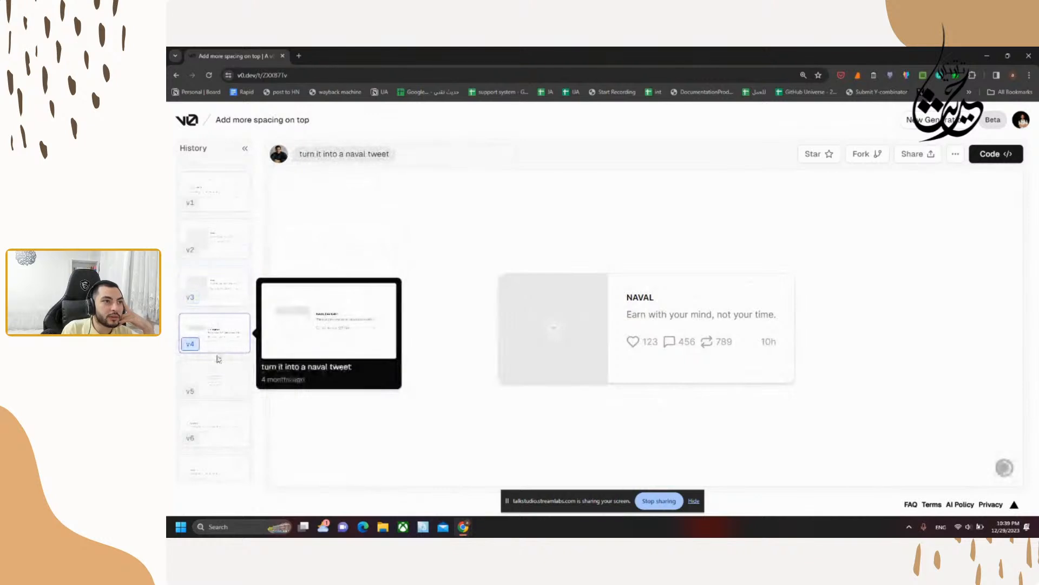
left_click(216, 374)
left_click(226, 427)
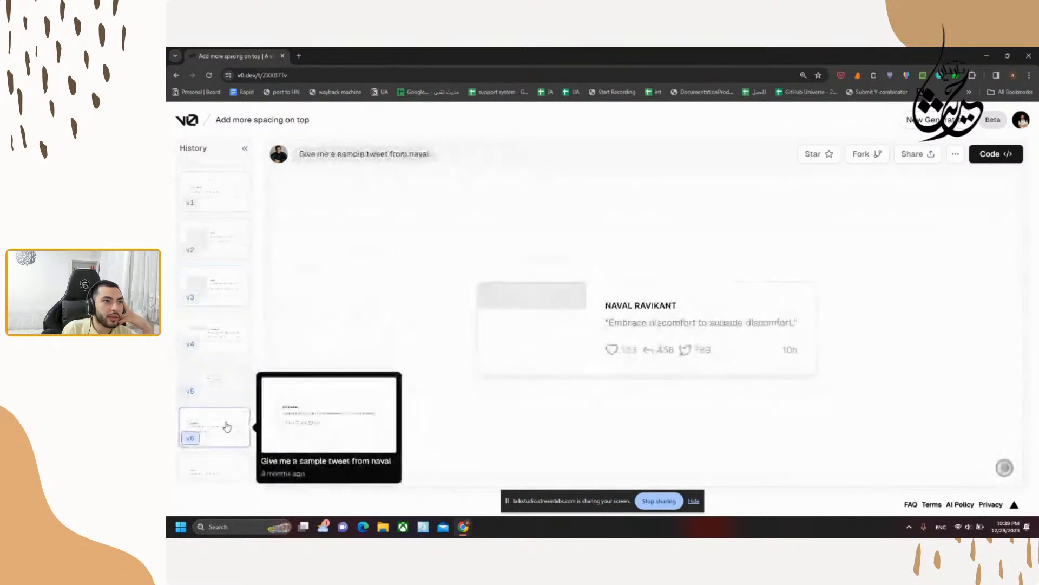
left_click(226, 466)
Step: View versions v8, v9 and v11 of the tweet card and return to v10, "Add more spacing on top"
scroll(230, 467, "down", 5)
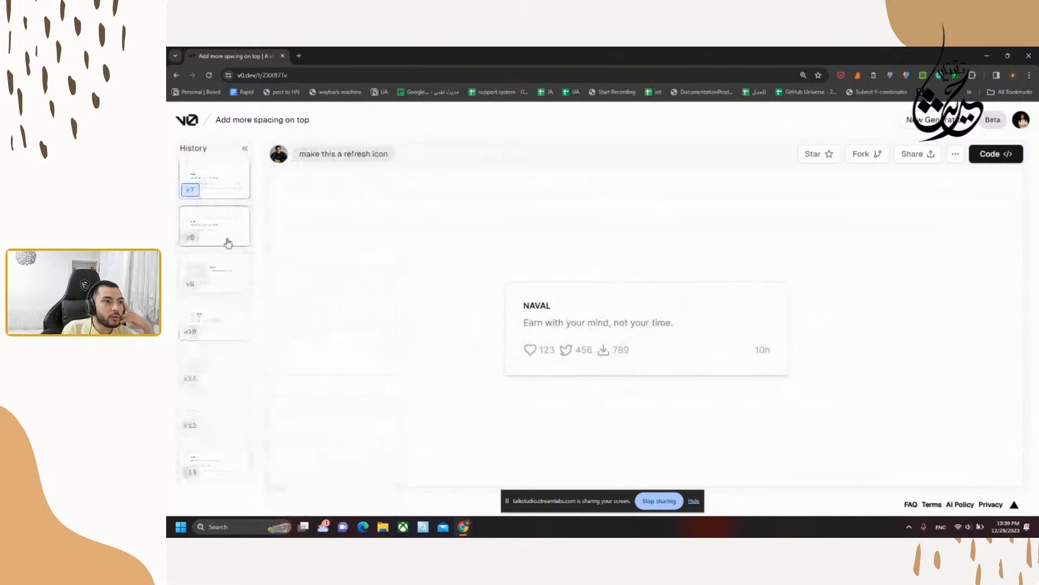
left_click(227, 238)
left_click(232, 268)
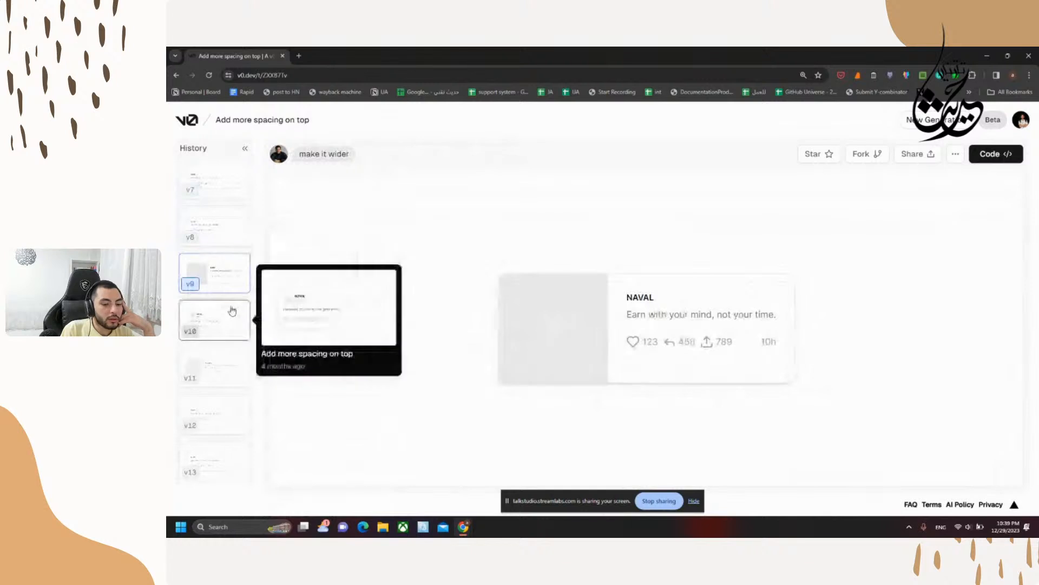
left_click(233, 363)
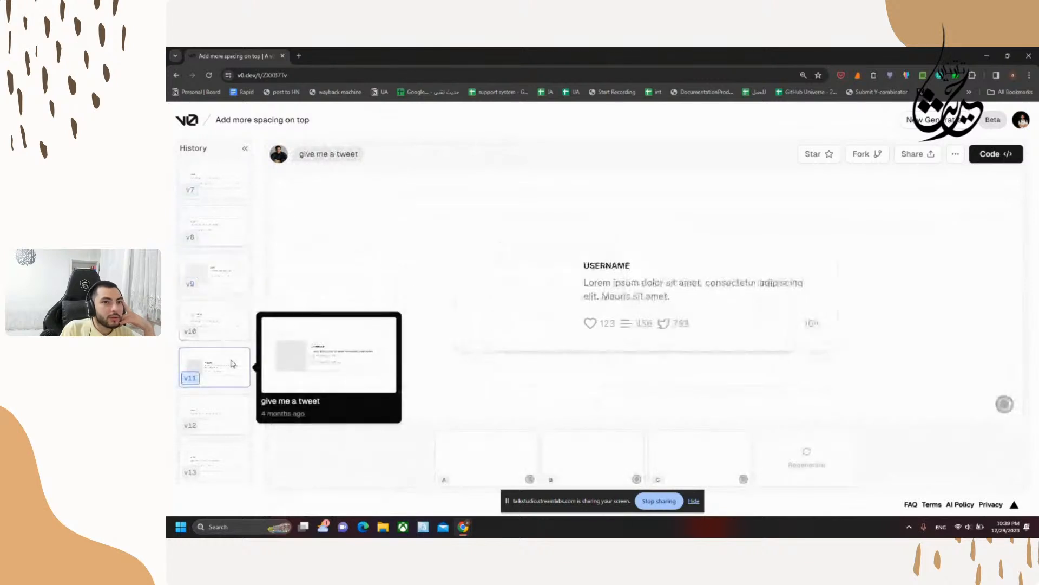
left_click(233, 328)
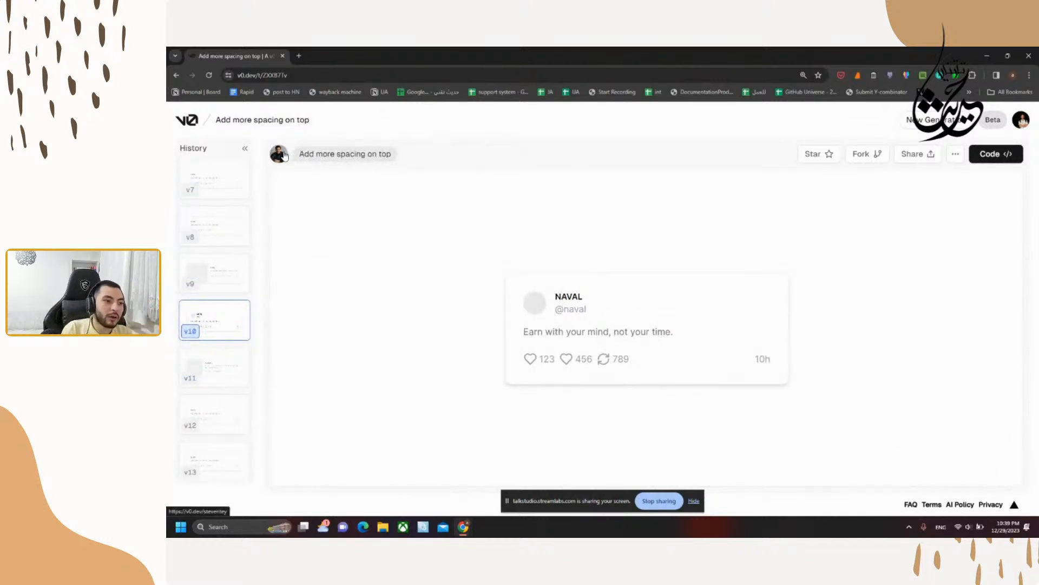
Step: View versions v11 to v15 of the tweet card one after another with their prompts
mouse_move(212, 325)
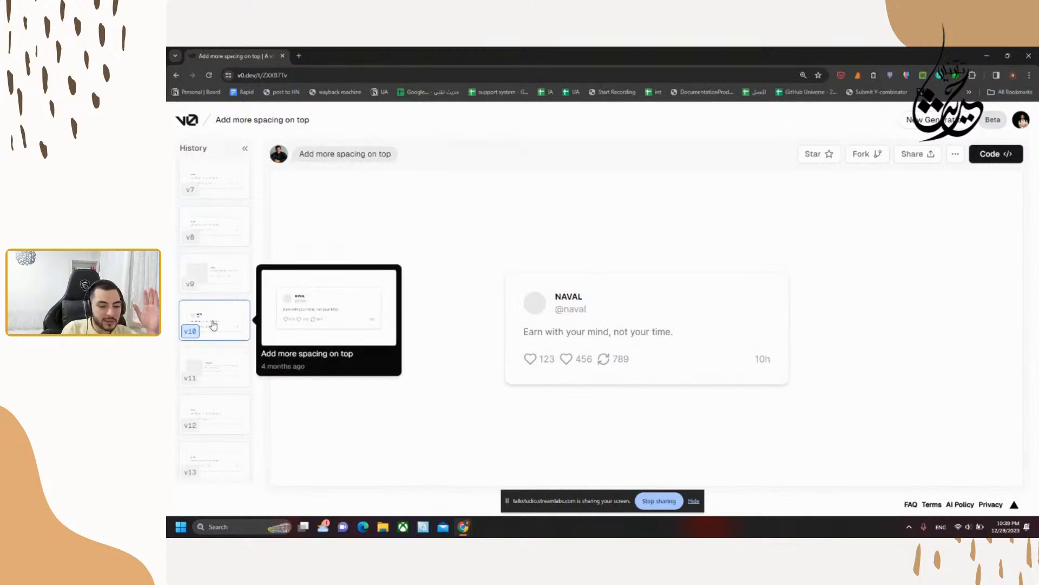
scroll(213, 325, "down", 1)
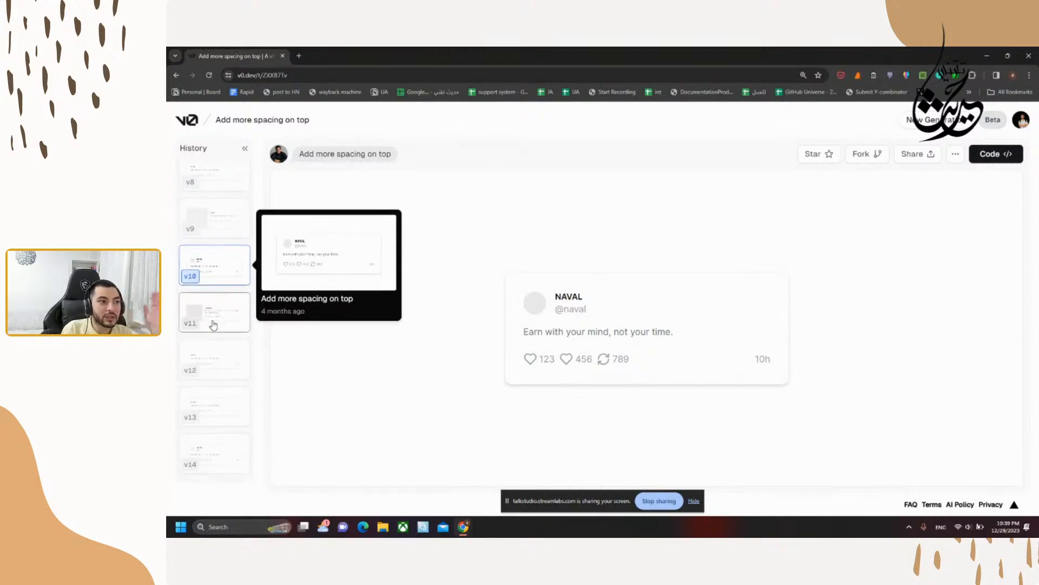
left_click(213, 325)
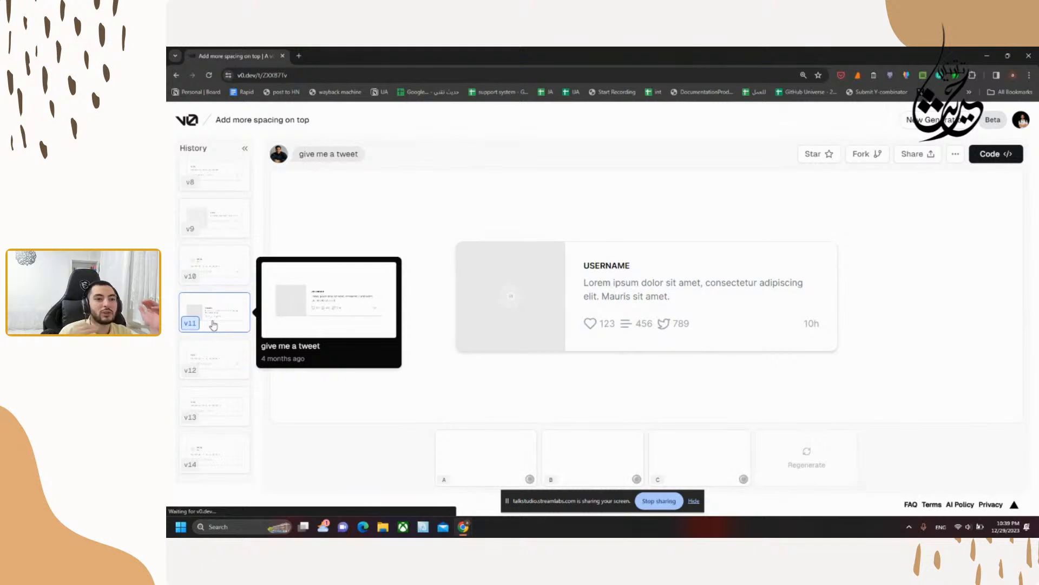
scroll(214, 325, "down", 3)
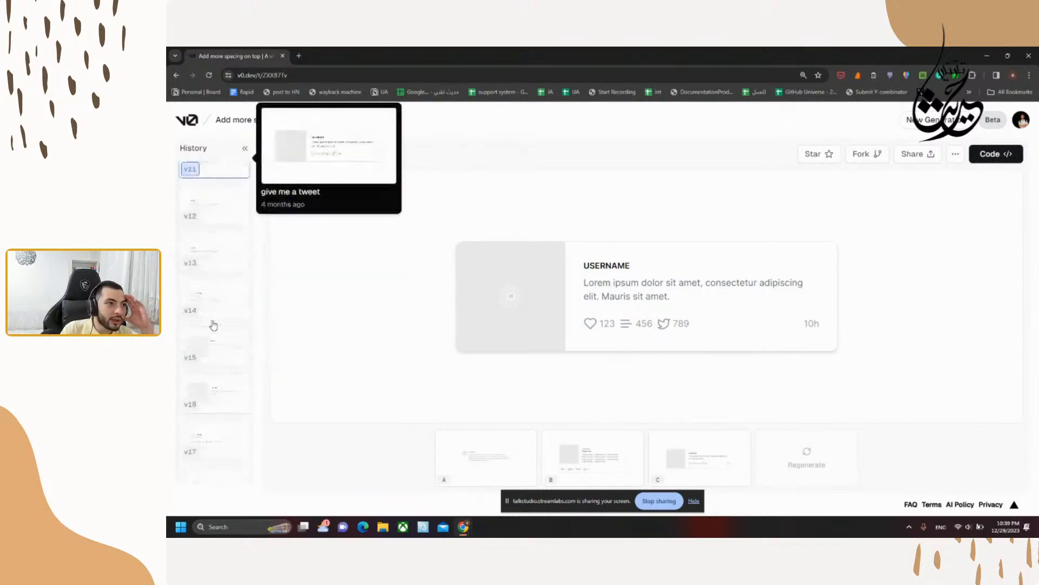
scroll(213, 324, "up", 1)
left_click(222, 279)
left_click(238, 321)
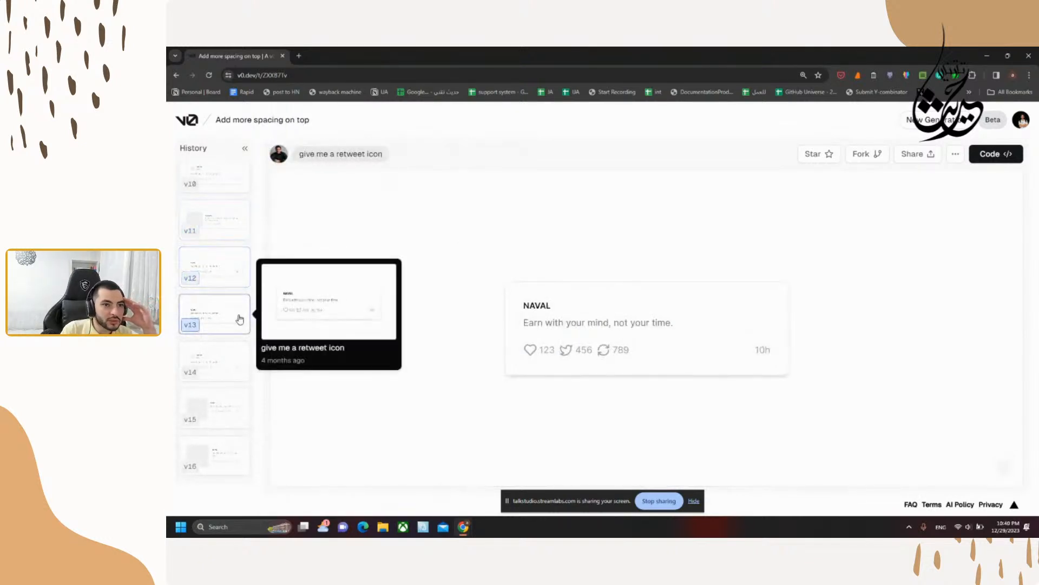
left_click(238, 364)
left_click(236, 413)
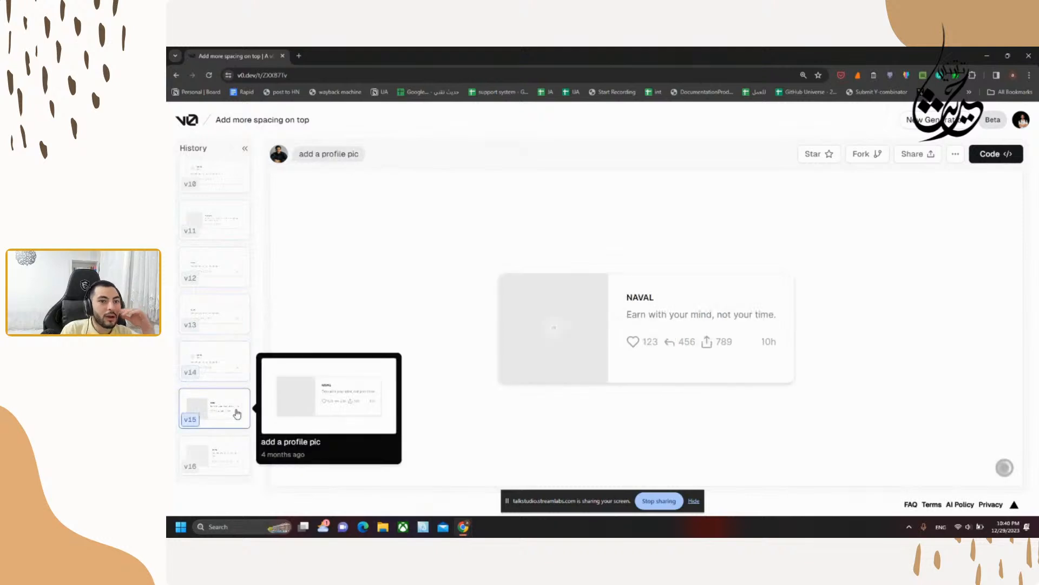
Step: View versions v16, v17 and v18 of the tweet card with their prompts
scroll(235, 411, "down", 2)
left_click(230, 357)
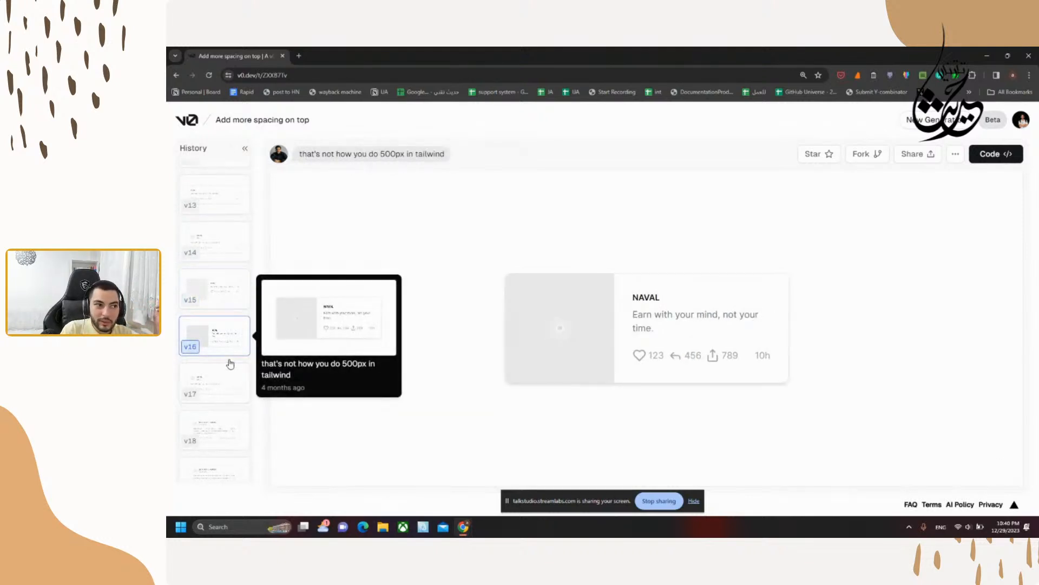
left_click(230, 371)
scroll(230, 372, "down", 1)
left_click(230, 372)
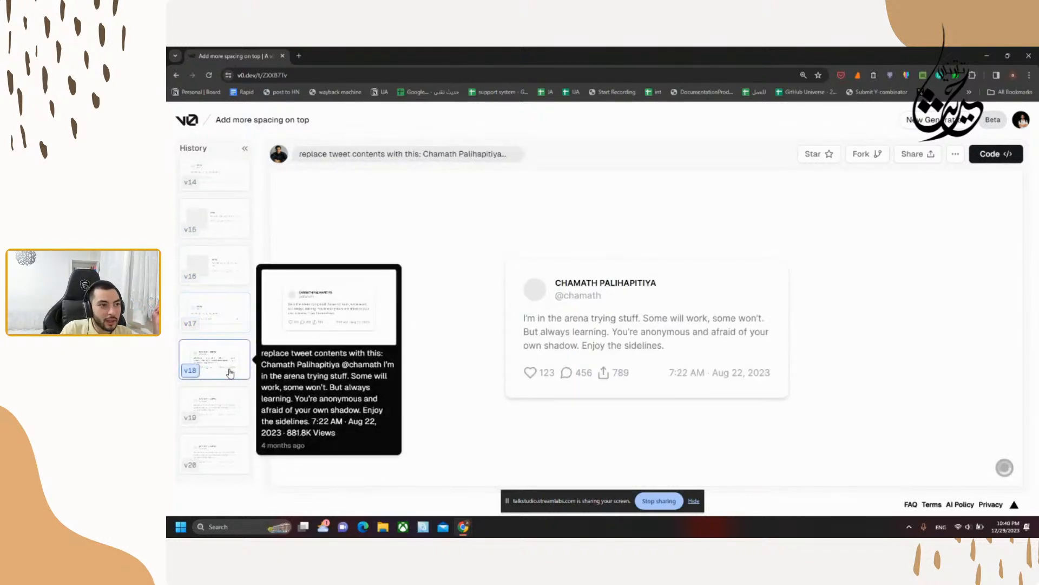
scroll(230, 373, "down", 1)
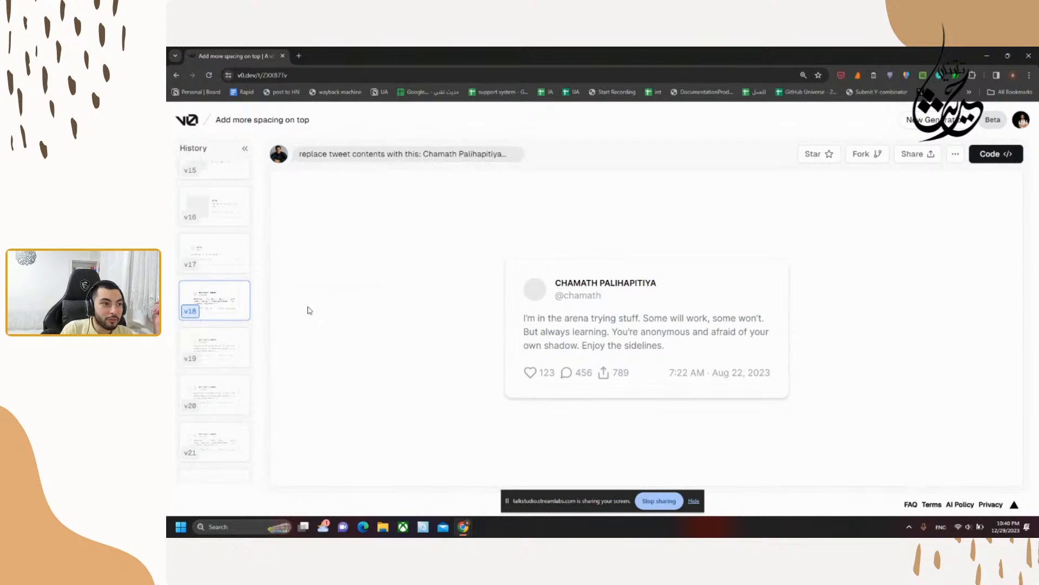
Step: View versions v19, v20 and v21 of the tweet card with their prompts
left_click(231, 348)
scroll(231, 348, "down", 1)
left_click(232, 365)
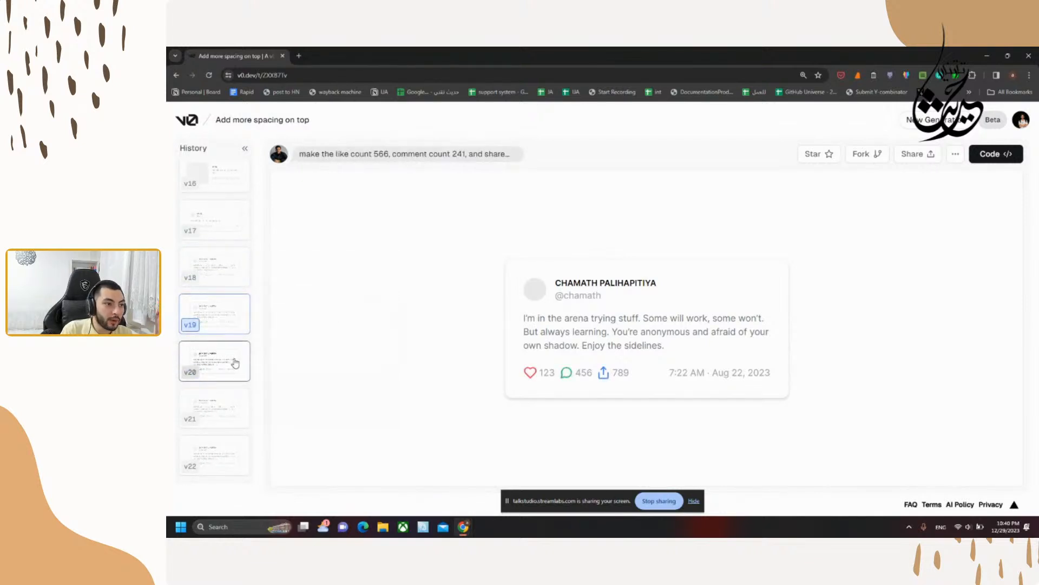
left_click(238, 419)
scroll(235, 420, "down", 1)
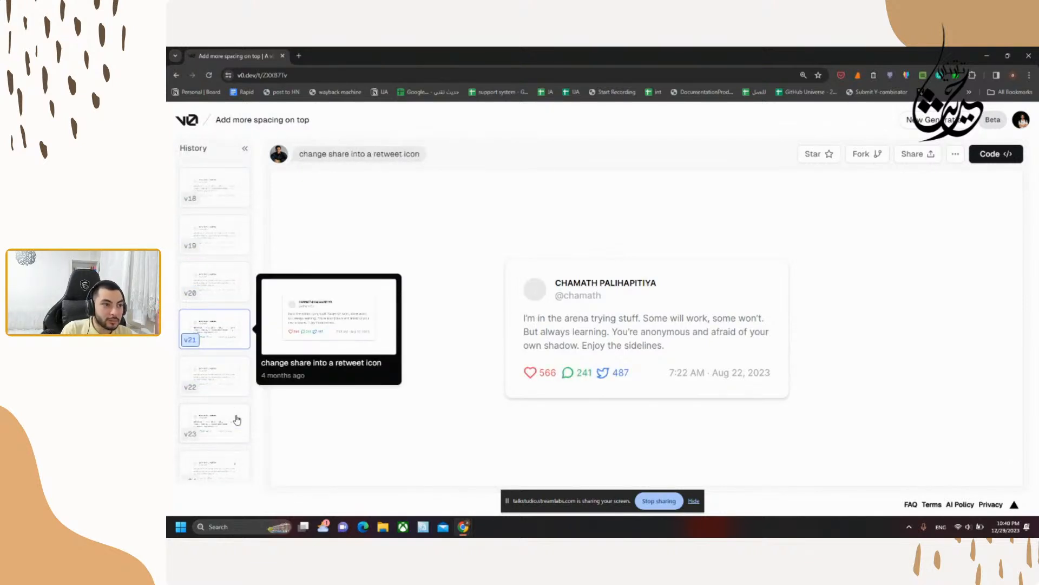
Step: View versions v22 to v24 of the tweet card and compare the Twitter bird between v23 and v24
left_click(226, 390)
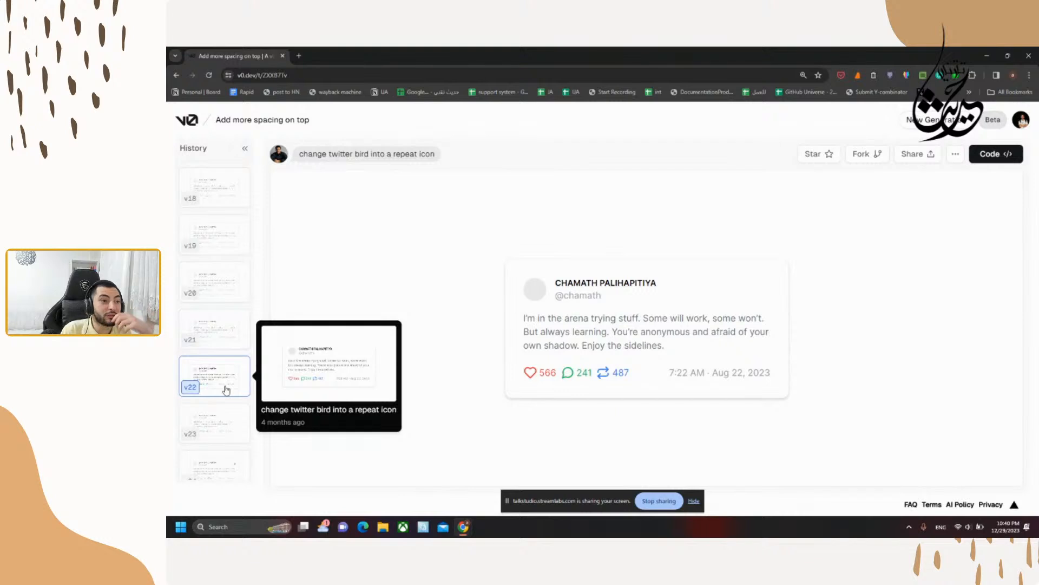
scroll(233, 417, "down", 1)
left_click(234, 423)
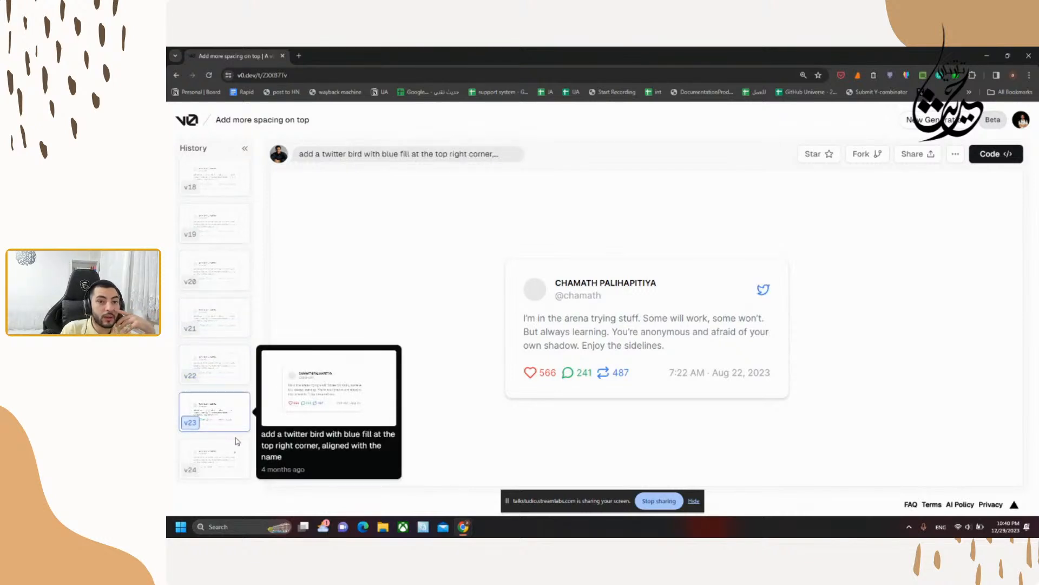
left_click(238, 461)
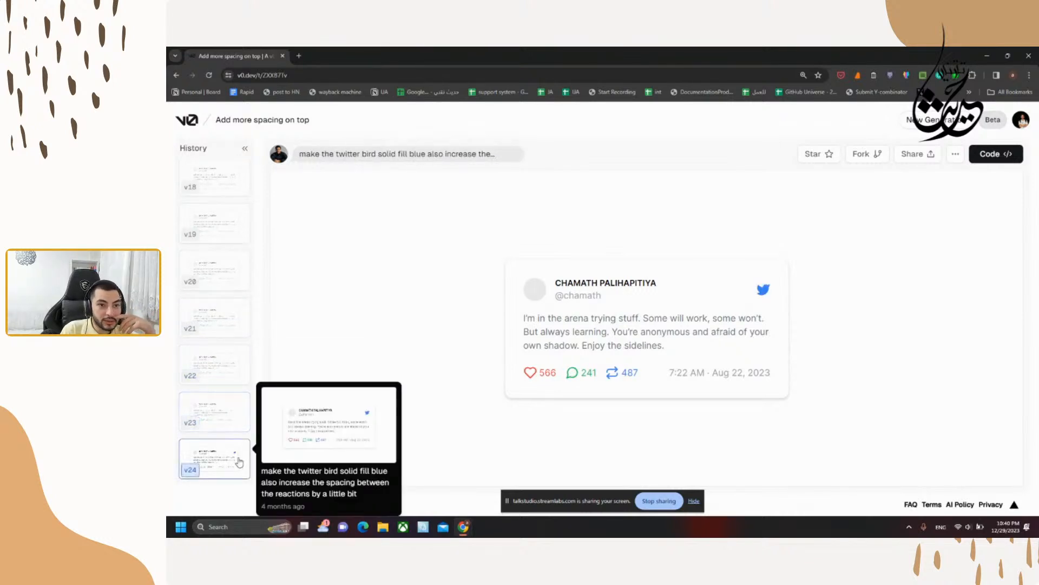
left_click(235, 422)
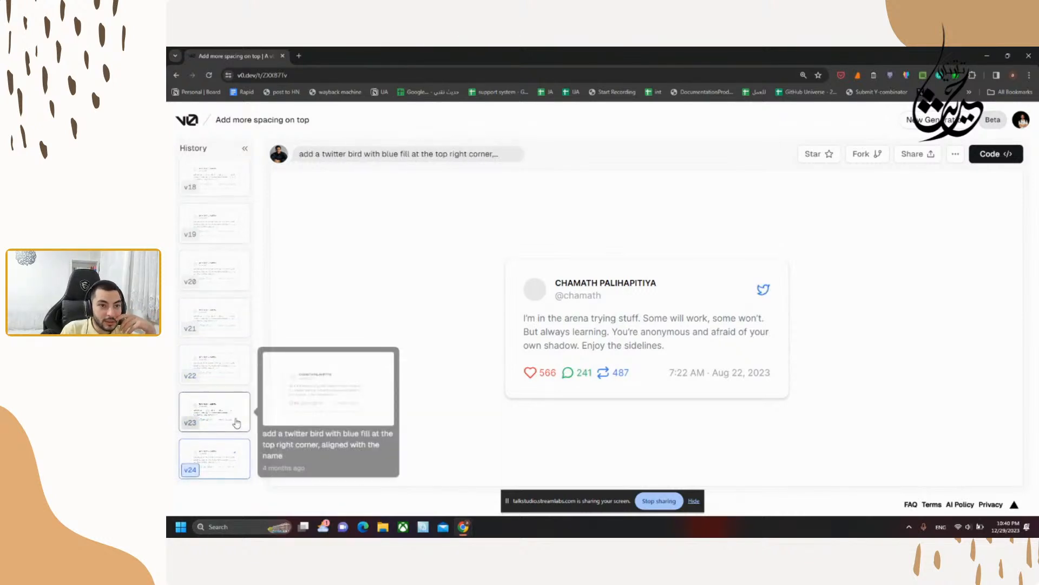
left_click(229, 467)
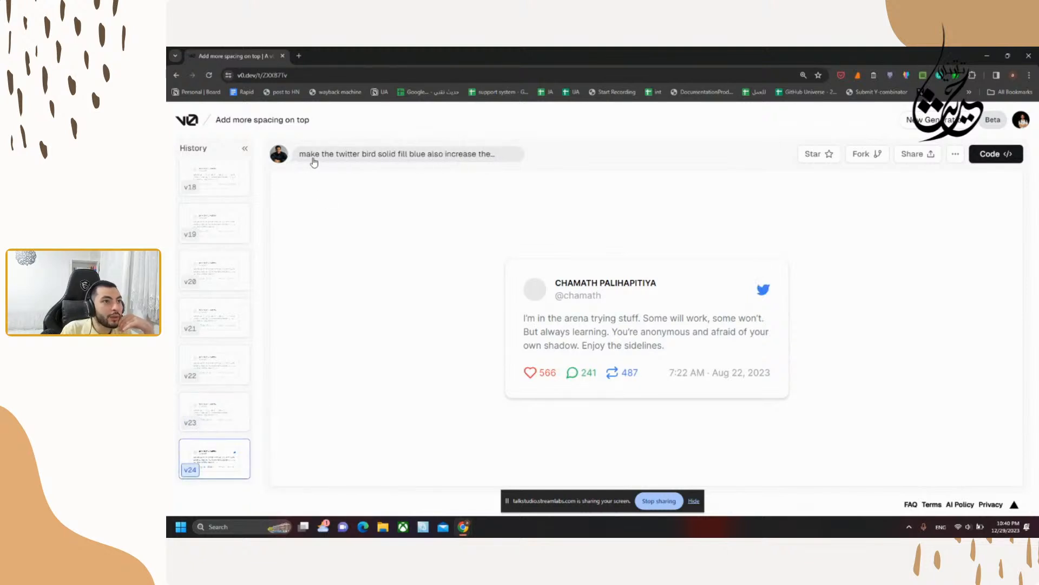
Step: Copy the v24 prompt and paste it into the browser's address bar to read its full text
left_click(494, 162)
left_click(463, 76)
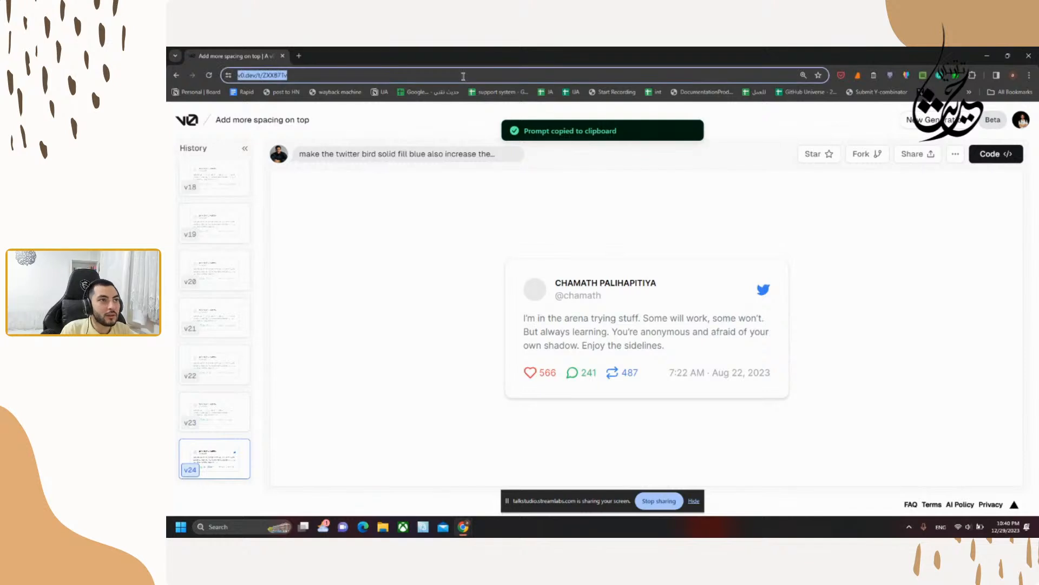
key("ctrl+v")
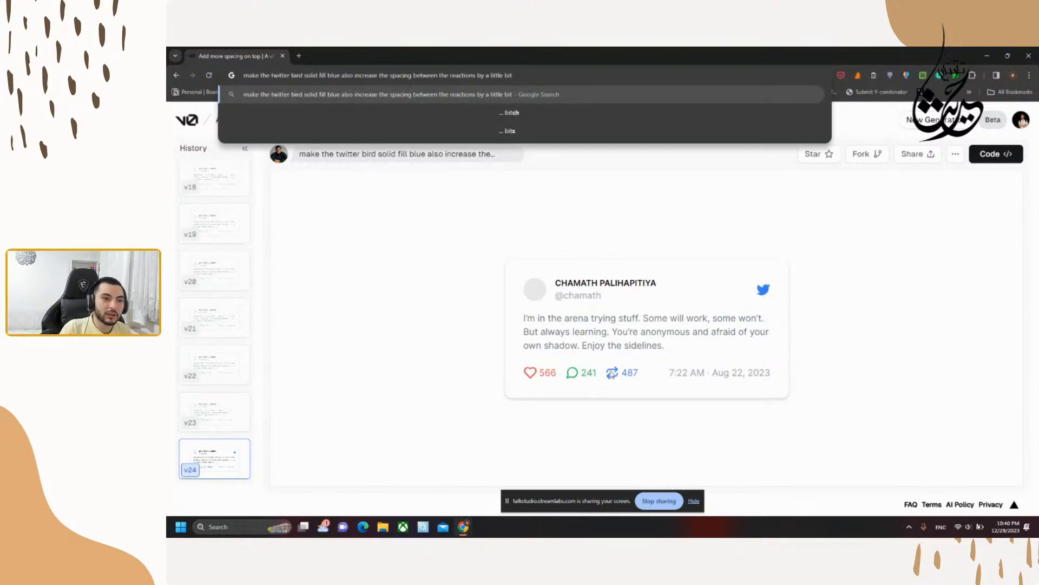
left_click(639, 240)
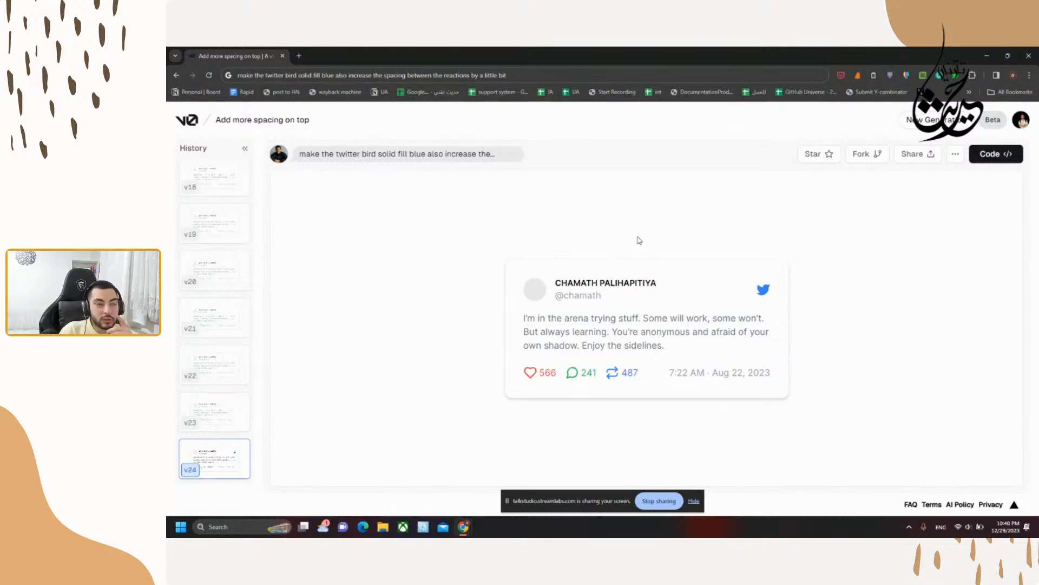
Step: Return to the v0 home page and look at its Featured generations
left_click(190, 124)
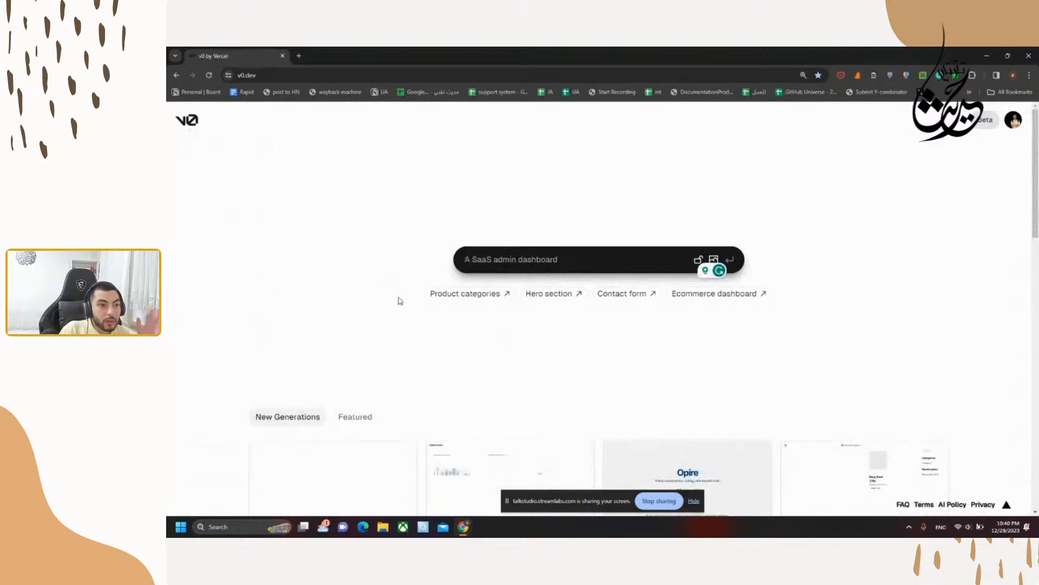
scroll(398, 297, "down", 3)
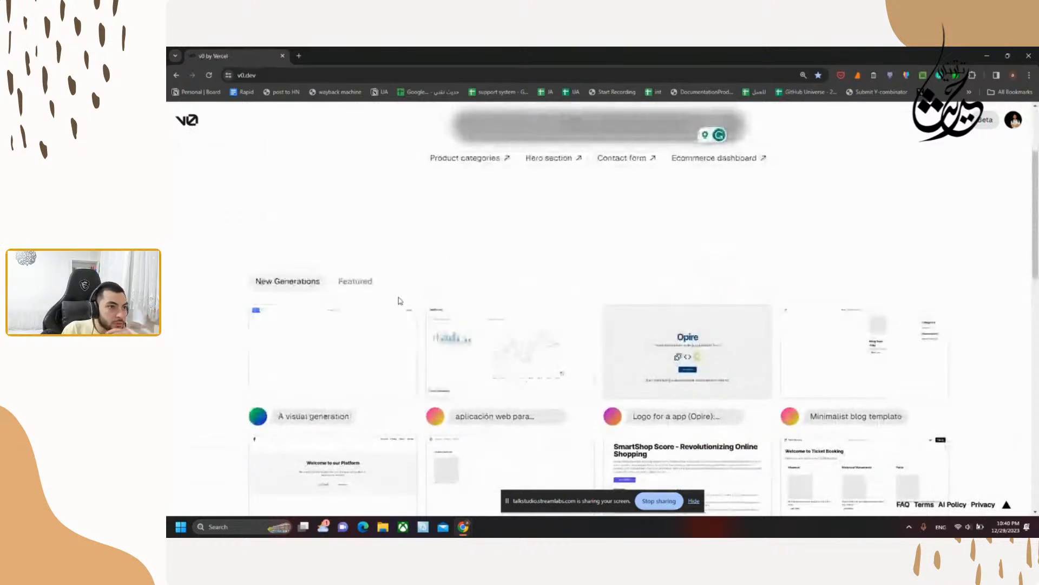
left_click(353, 282)
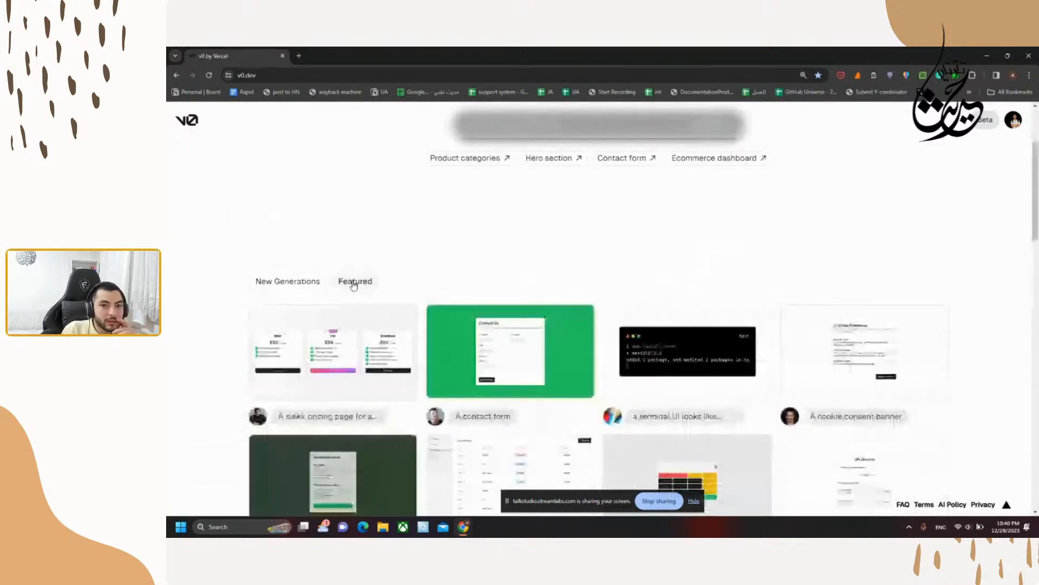
scroll(466, 239, "up", 3)
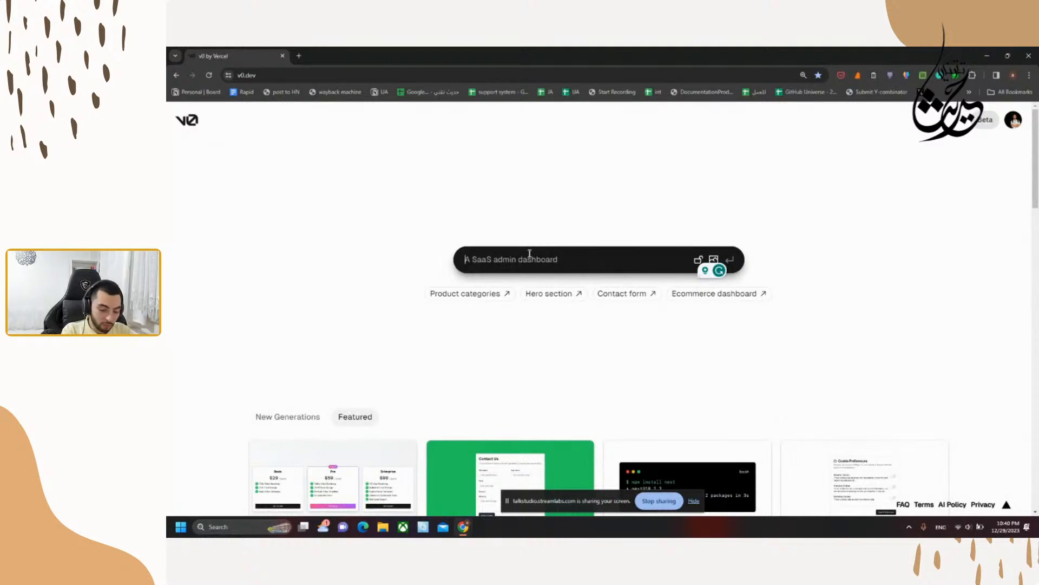
Step: Generate a UI from the prompt "A search engine user interface with some hints of the possible search the user can do"
type("Search")
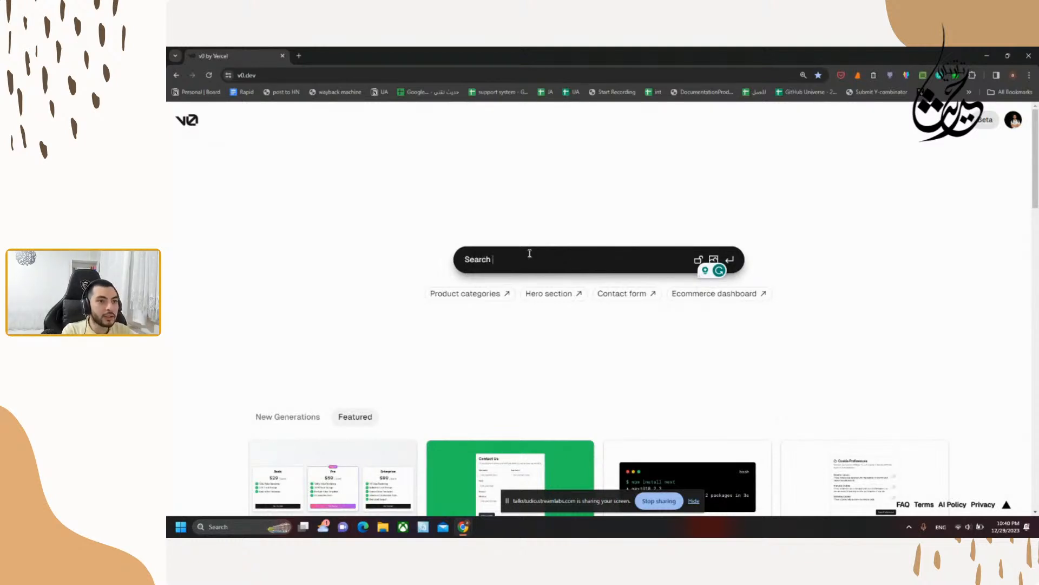
key("ctrl+BackSpace")
type("A")
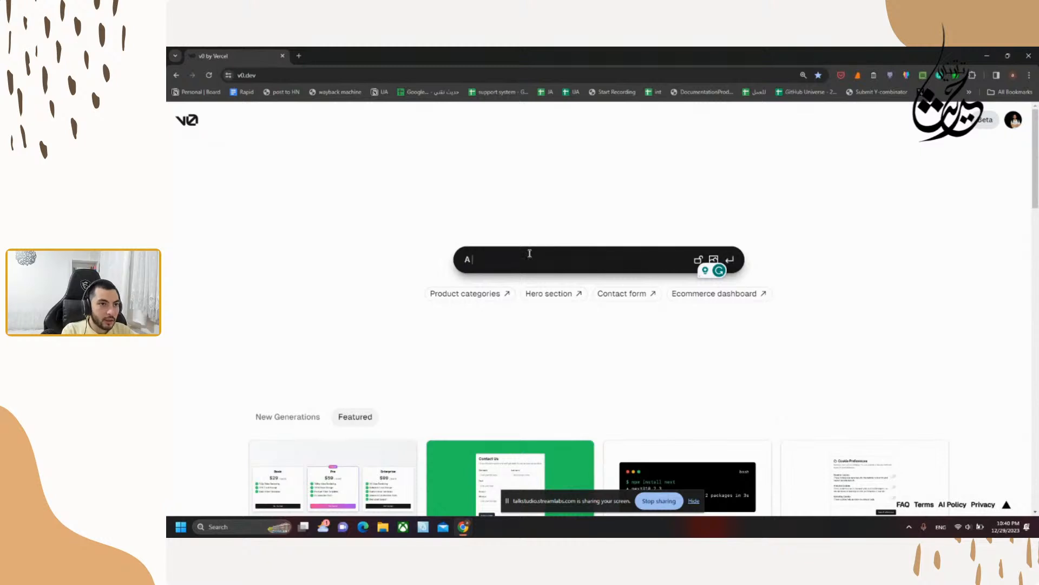
type(" search engine u")
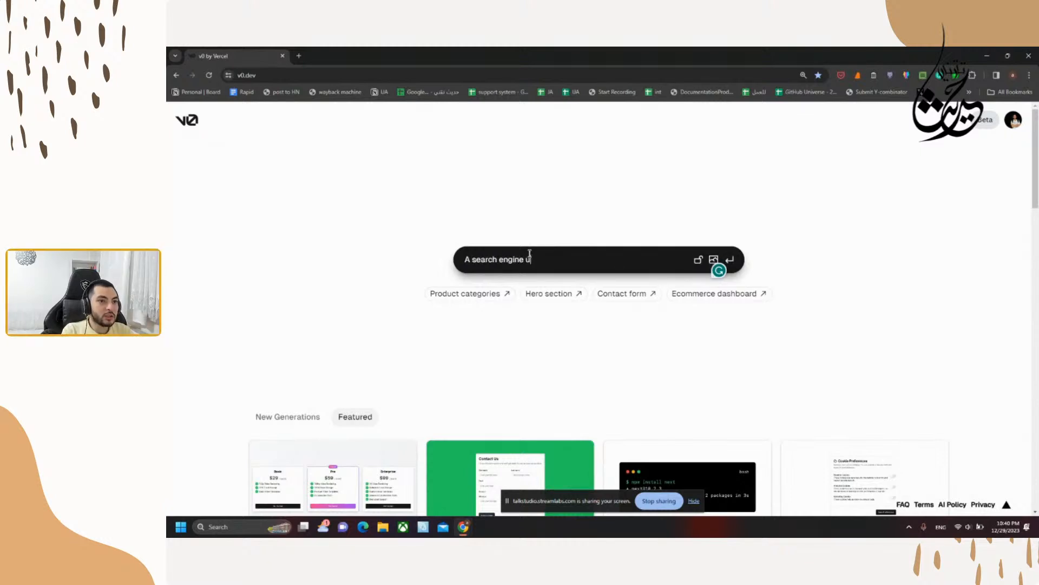
type("serinterface")
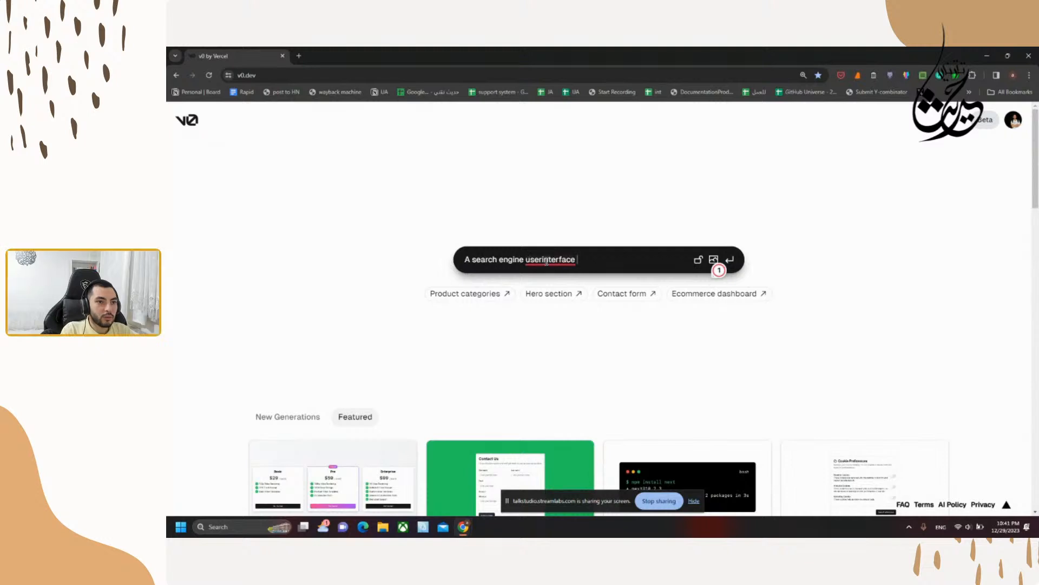
left_click(541, 259)
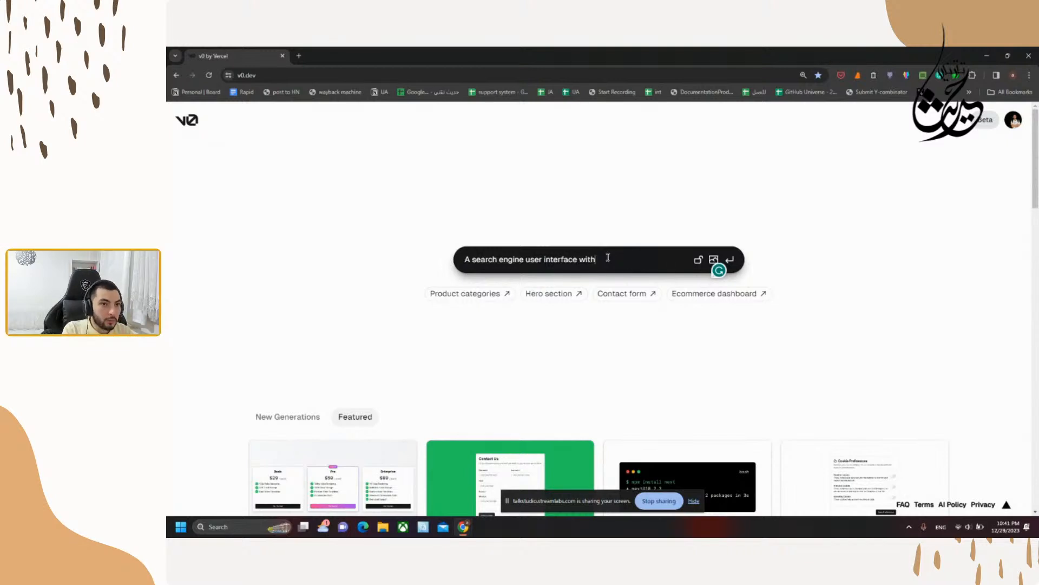
type("some hi")
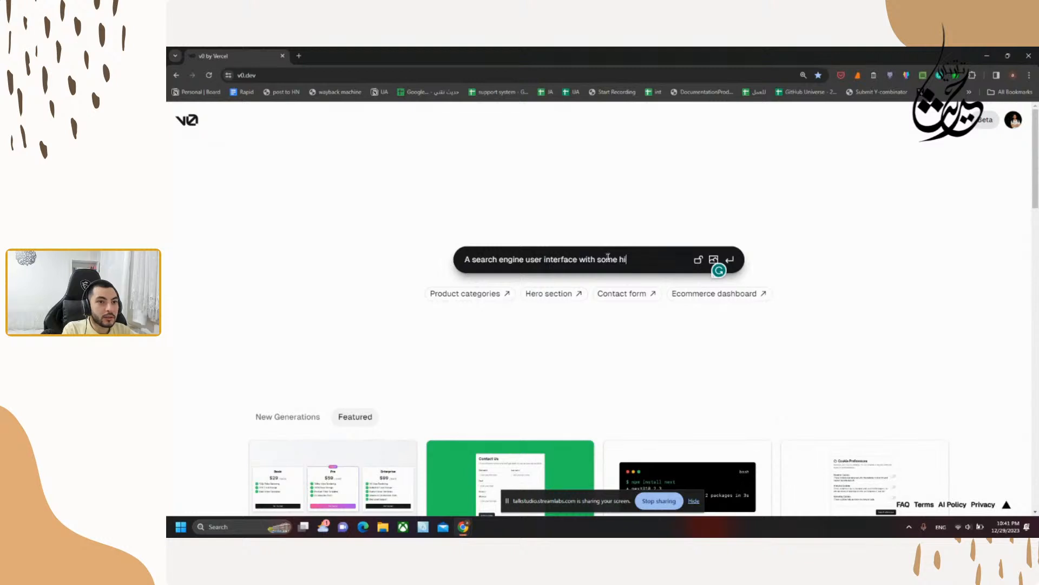
type("nts of the possi")
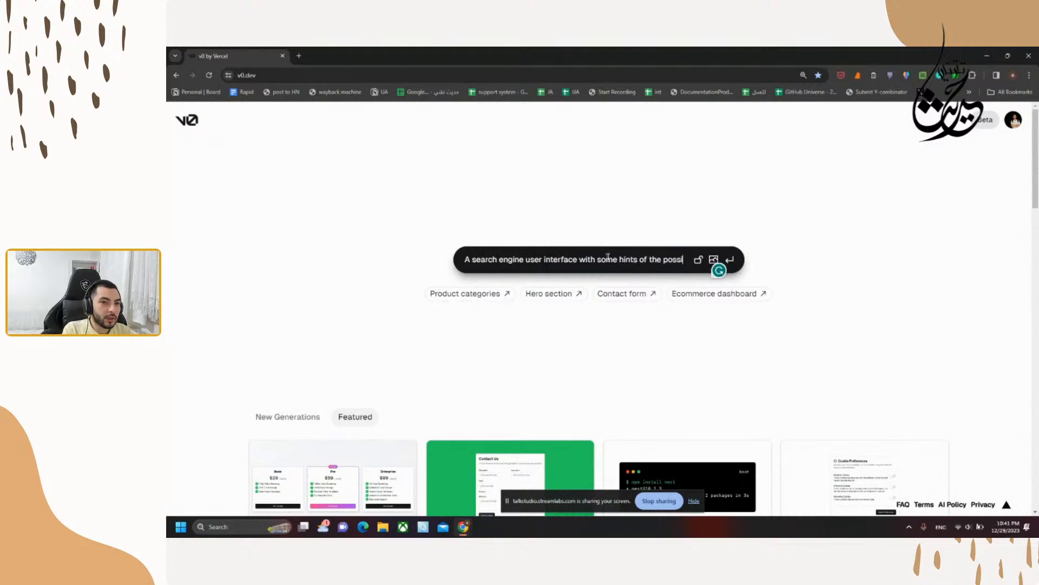
type("ble searchs tha")
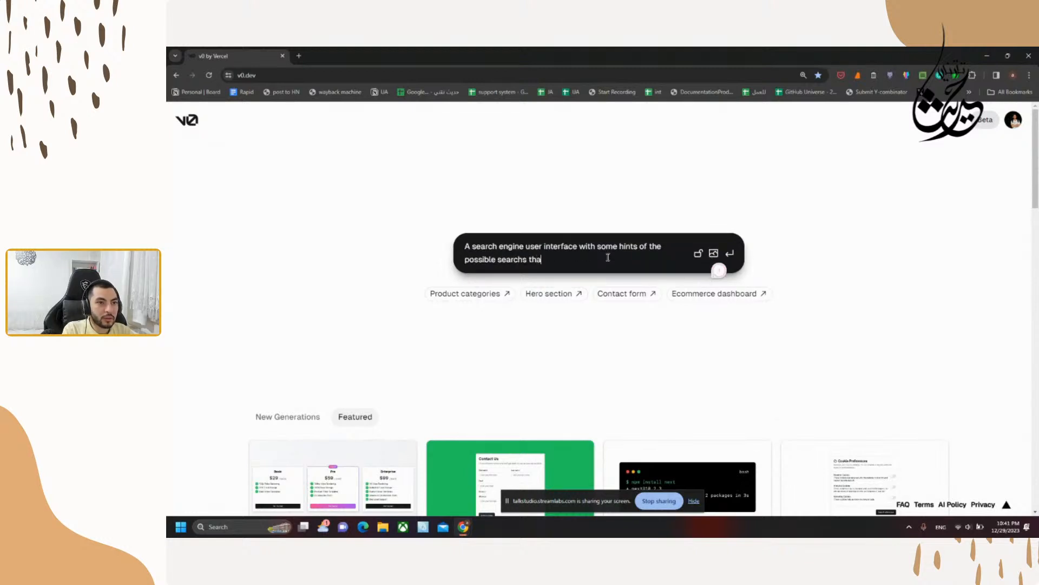
type("t")
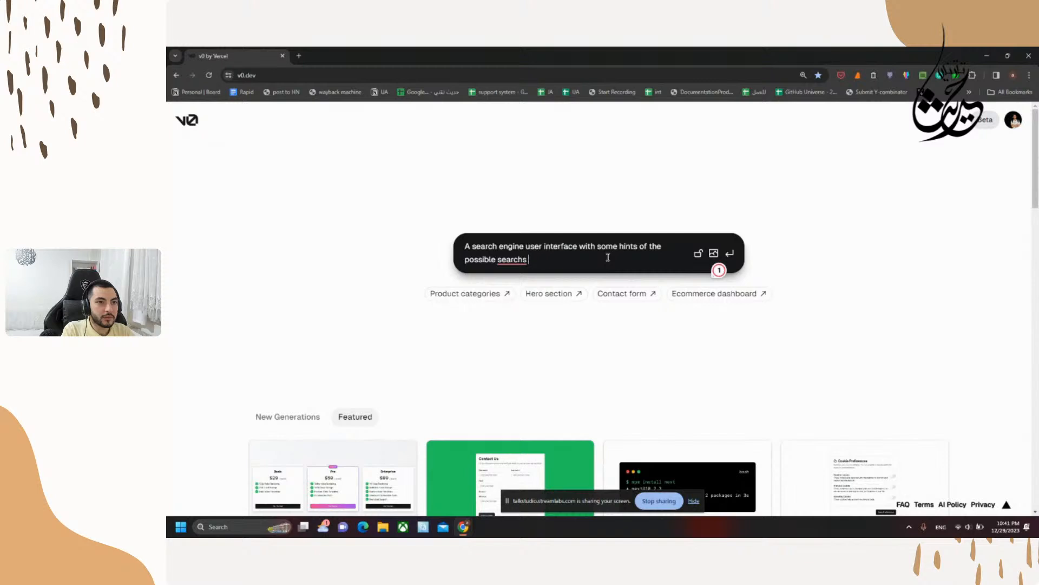
key("BackSpace")
type("the user can do")
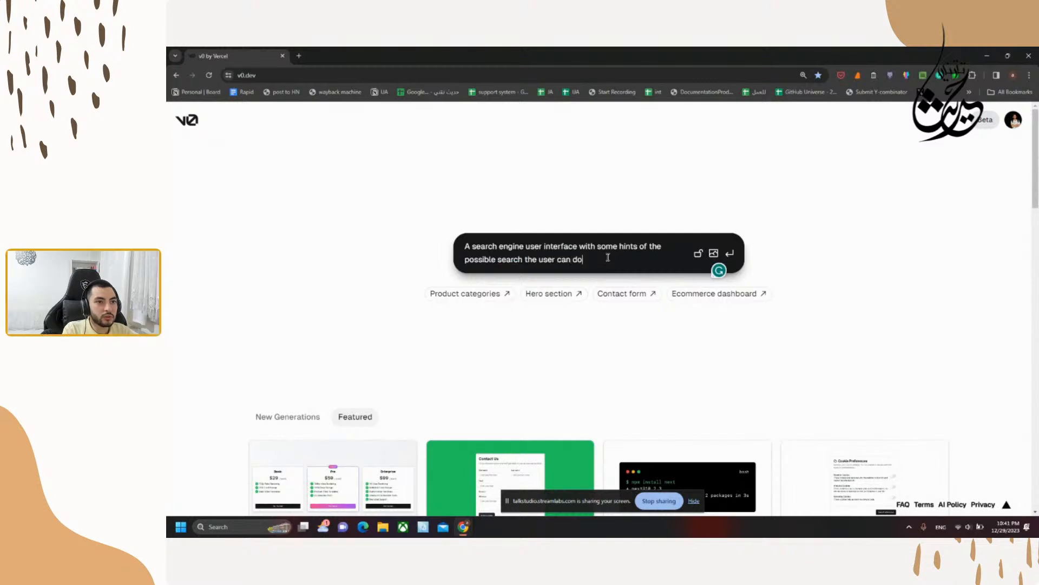
key("Return")
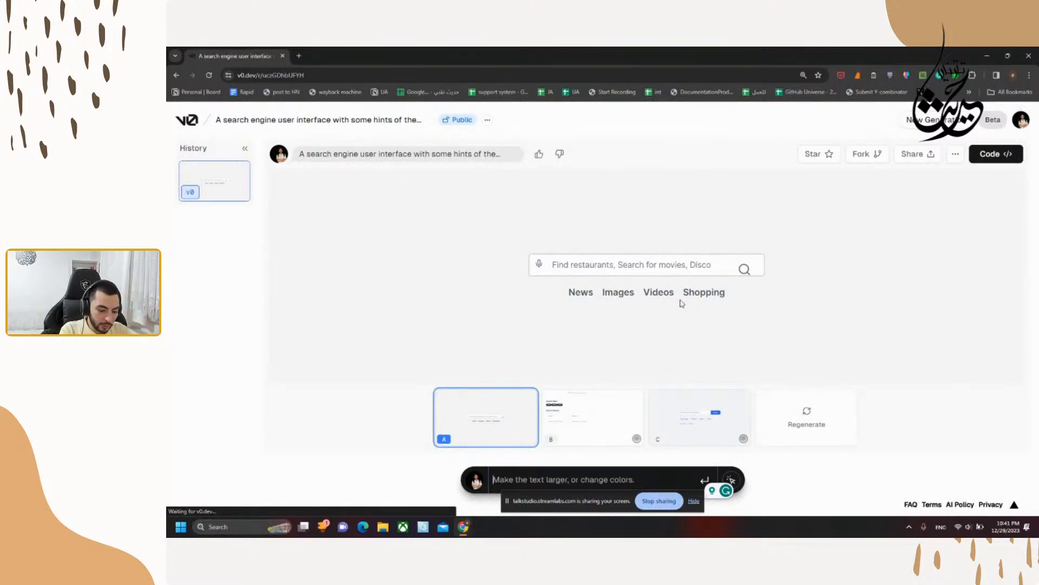
Step: Open the Quran reader site okuyun.github.io/Kuran/ in a new browser tab
key("ctrl+t")
type("okuyu")
key("Return")
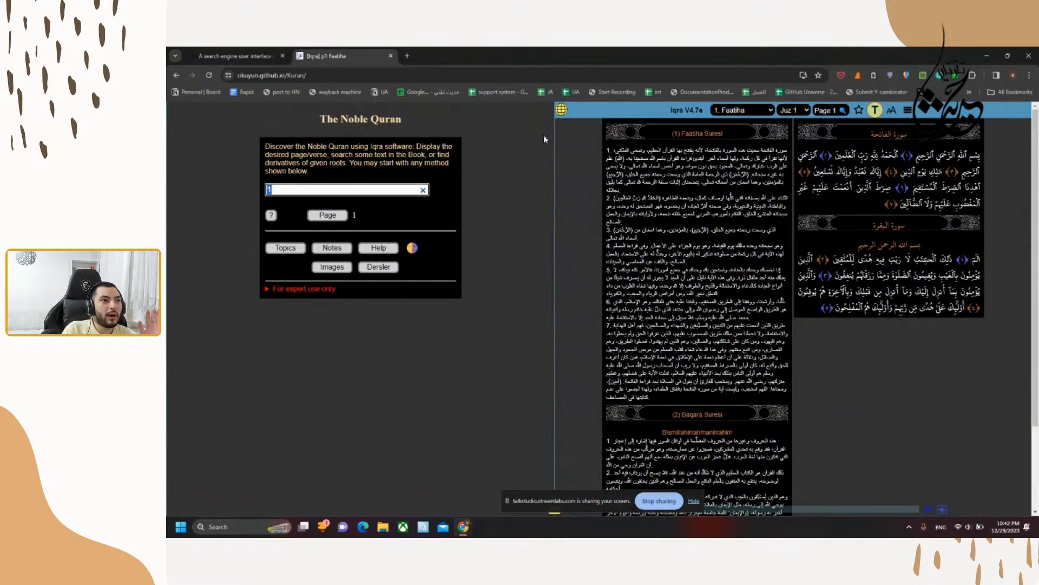
Step: Show the search format hints on the Quran reader site and highlight the page, verse, root and other examples
left_click(316, 181)
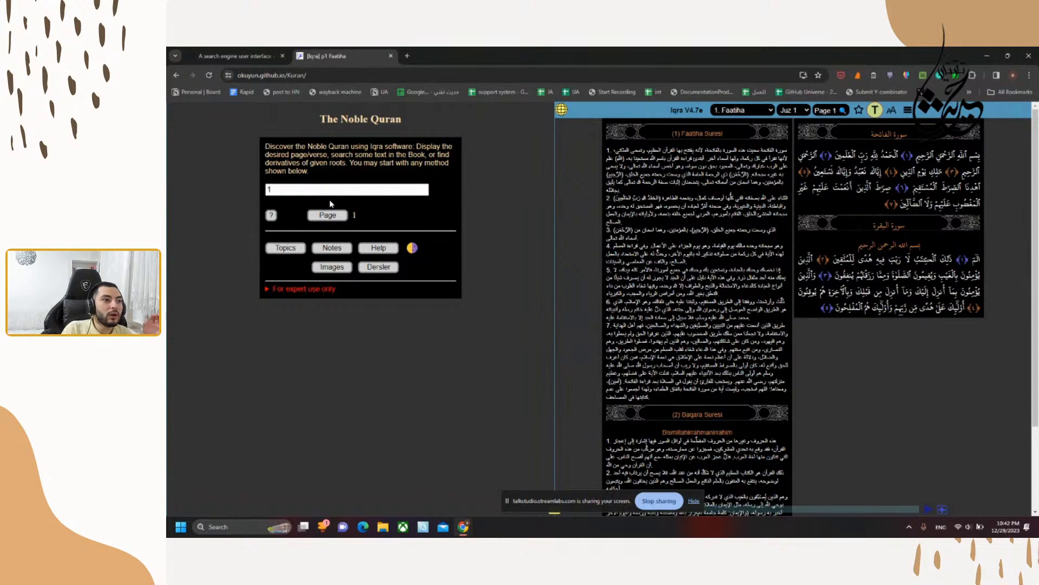
left_click(269, 217)
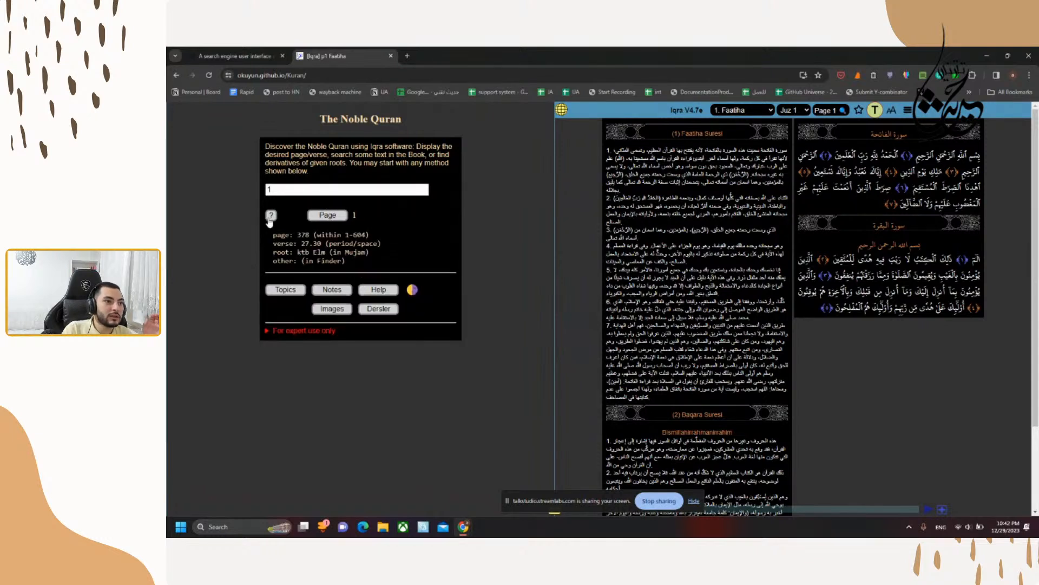
left_click_drag(272, 237, 385, 233)
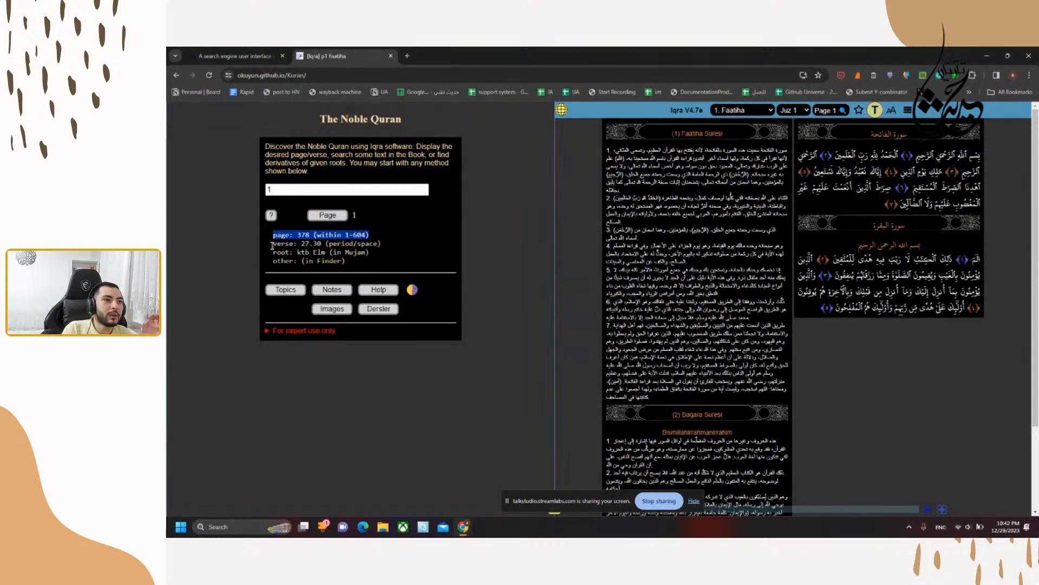
left_click_drag(272, 244, 393, 251)
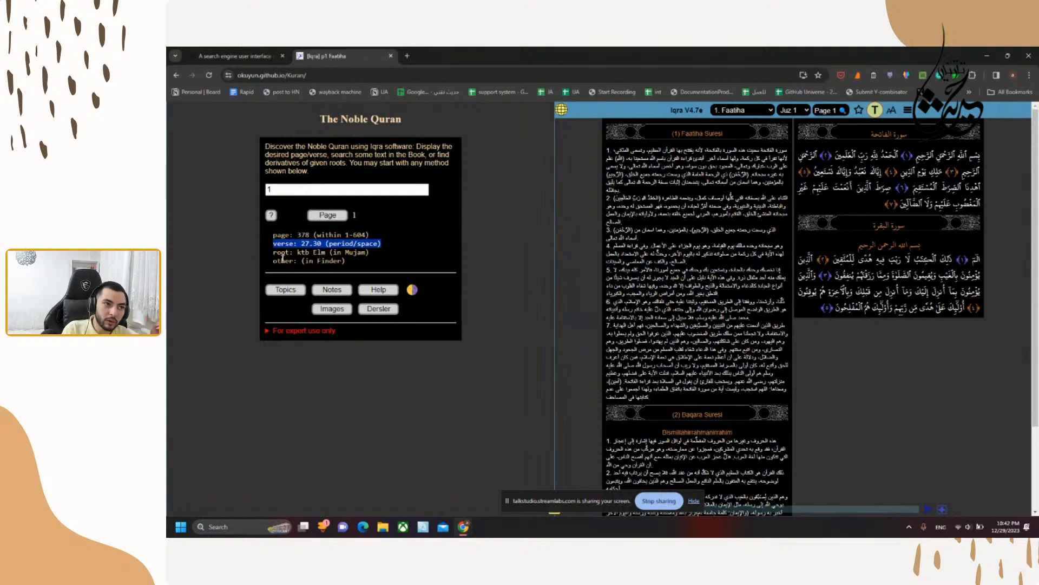
left_click_drag(274, 261, 258, 230)
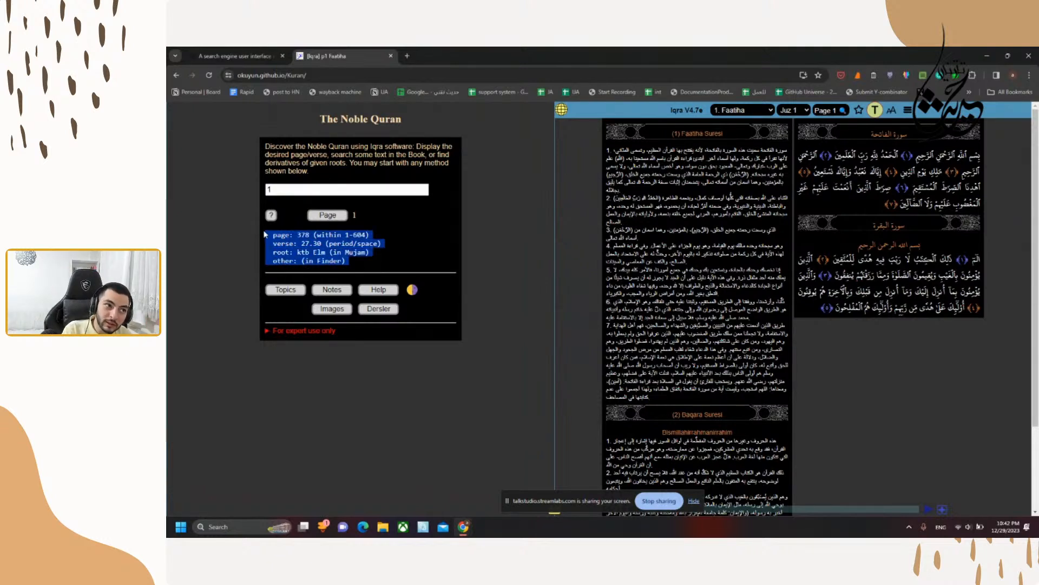
left_click(258, 230)
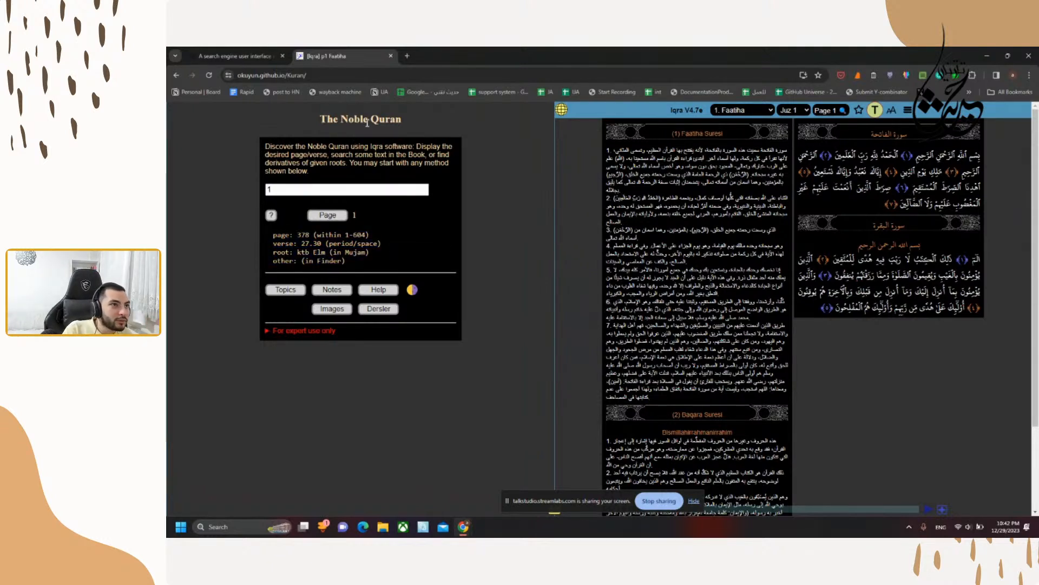
mouse_move(344, 116)
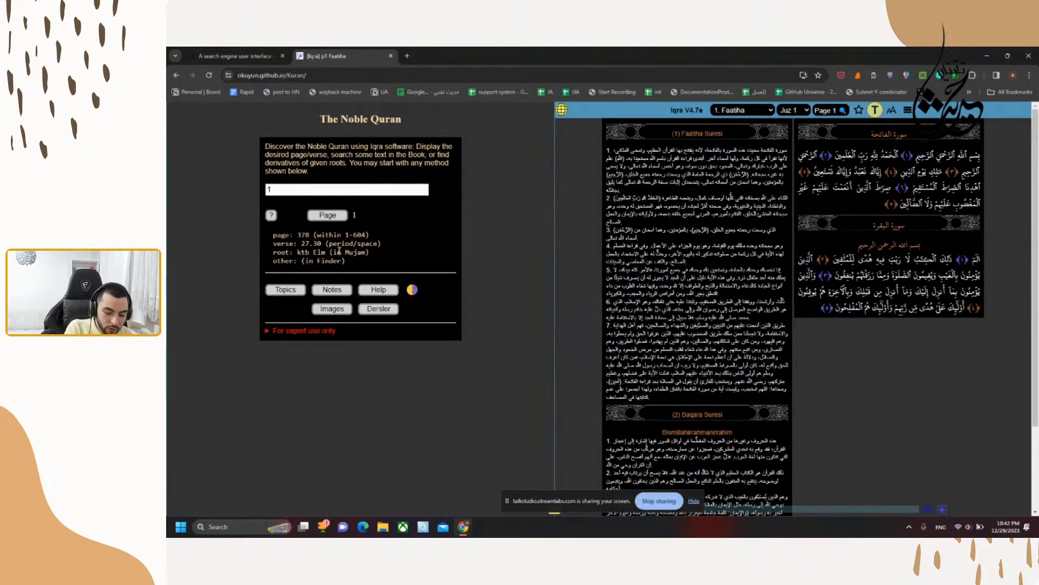
key("ctrl+plus")
key("ctrl+plus")
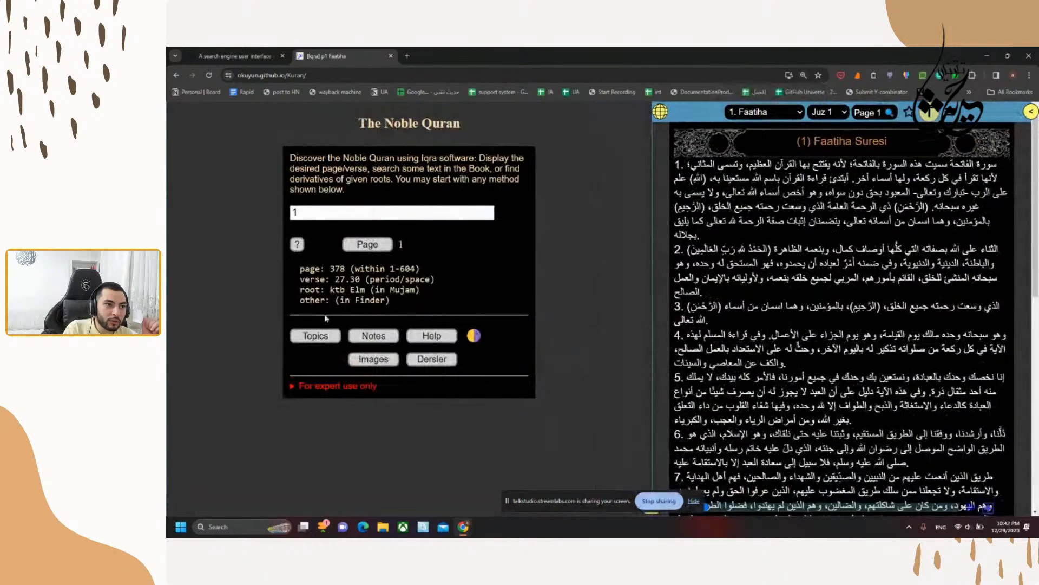
Step: Return to the v0 search engine generation and view its variants B and C
left_click(281, 50)
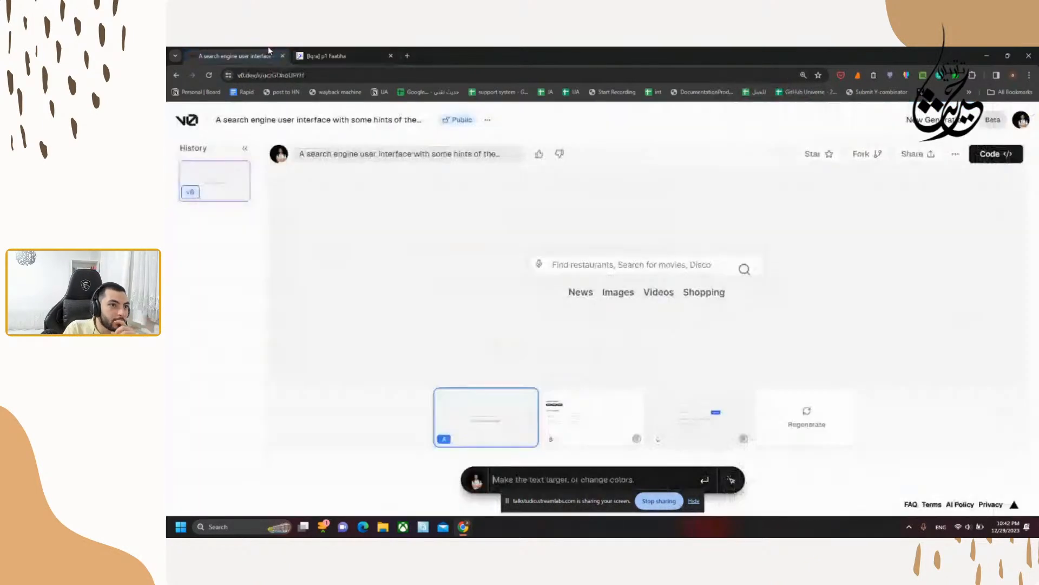
left_click(585, 405)
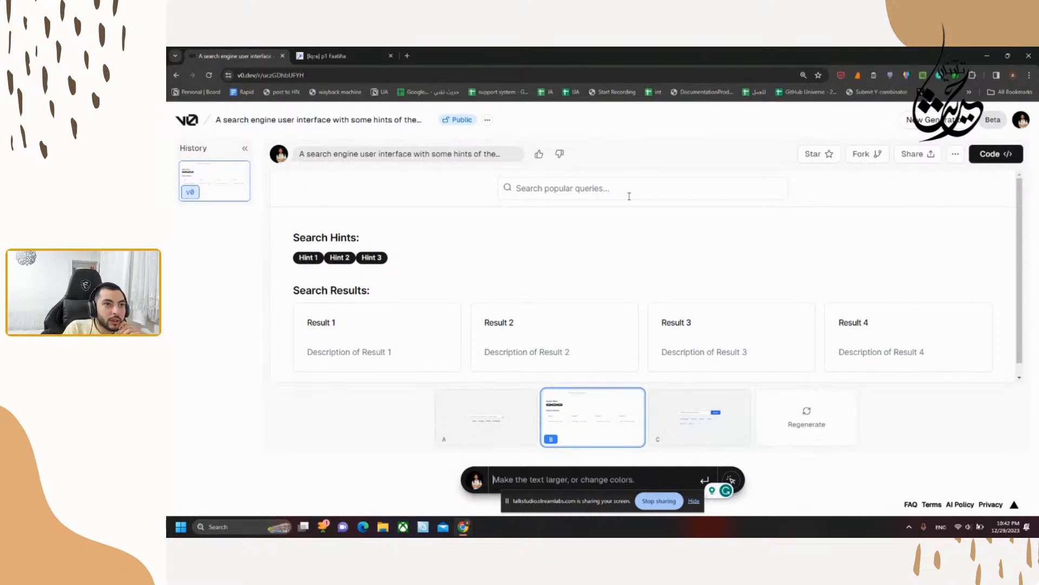
left_click(670, 437)
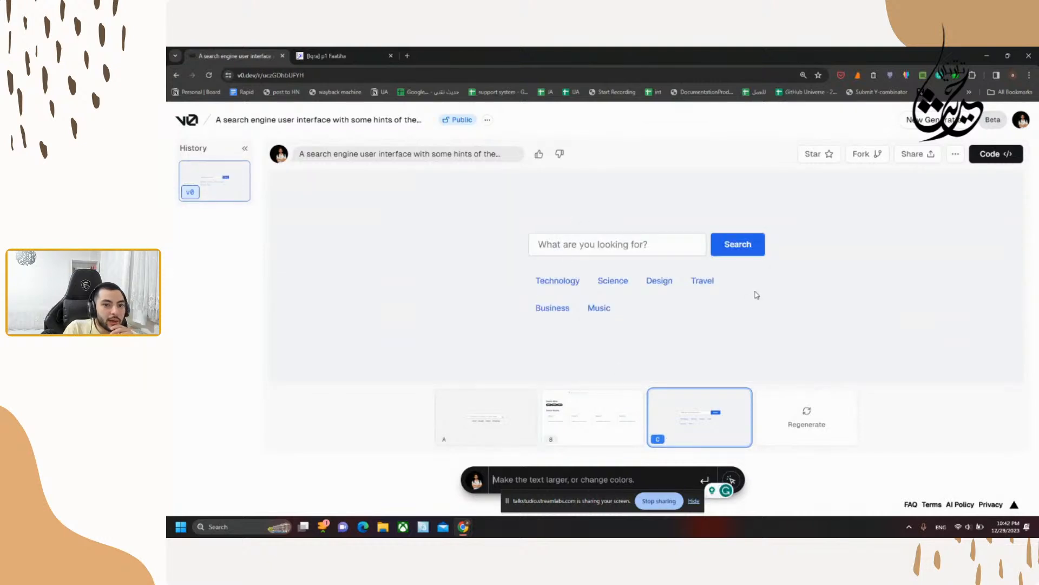
left_click(628, 420)
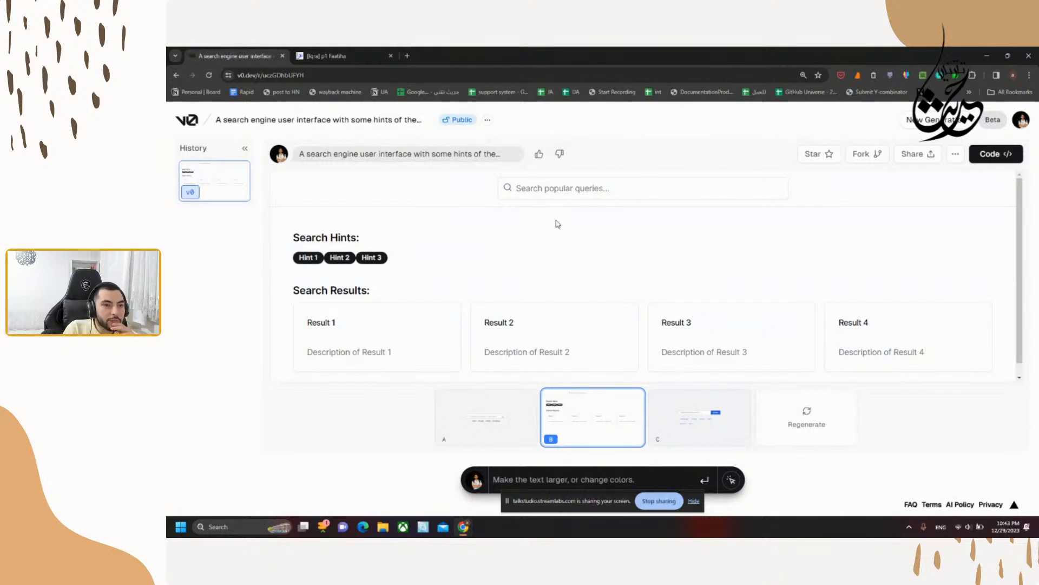
Step: Compare variants A and B of the search engine UI by switching back and forth between them
left_click(512, 437)
left_click(557, 438)
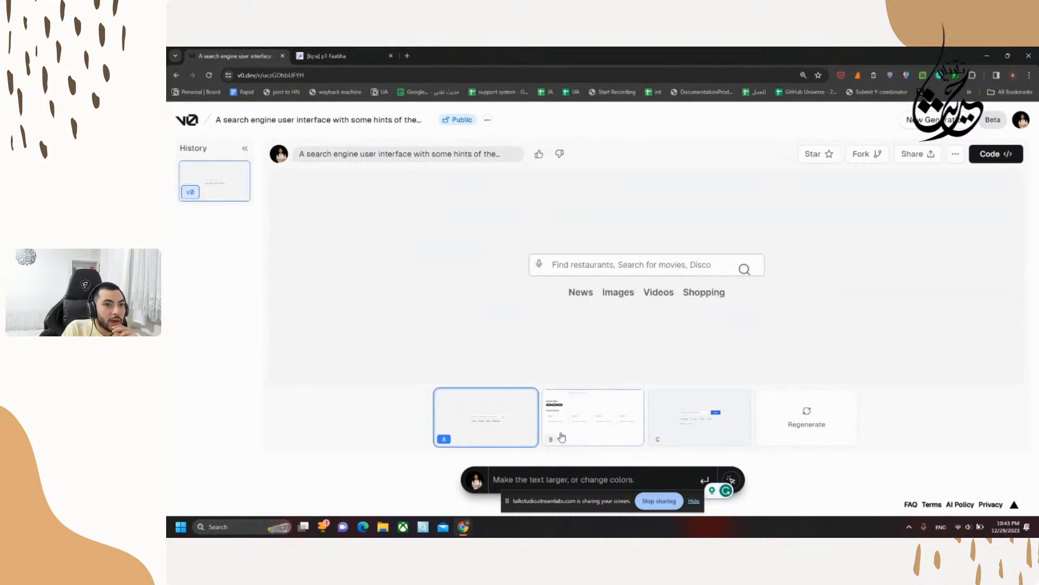
left_click(468, 425)
left_click(553, 422)
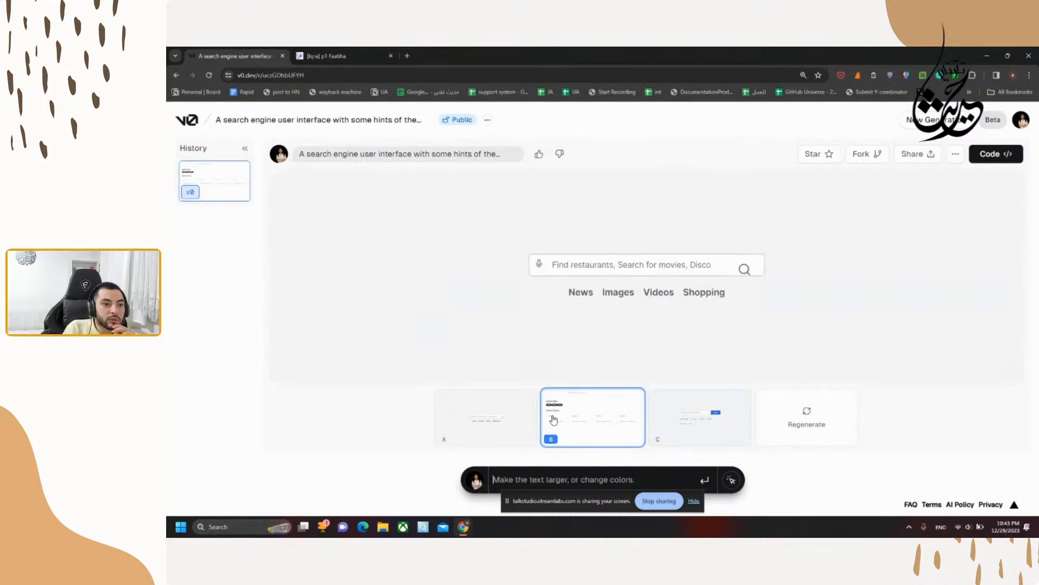
left_click(509, 422)
left_click(585, 409)
left_click(470, 421)
left_click(558, 425)
left_click(464, 435)
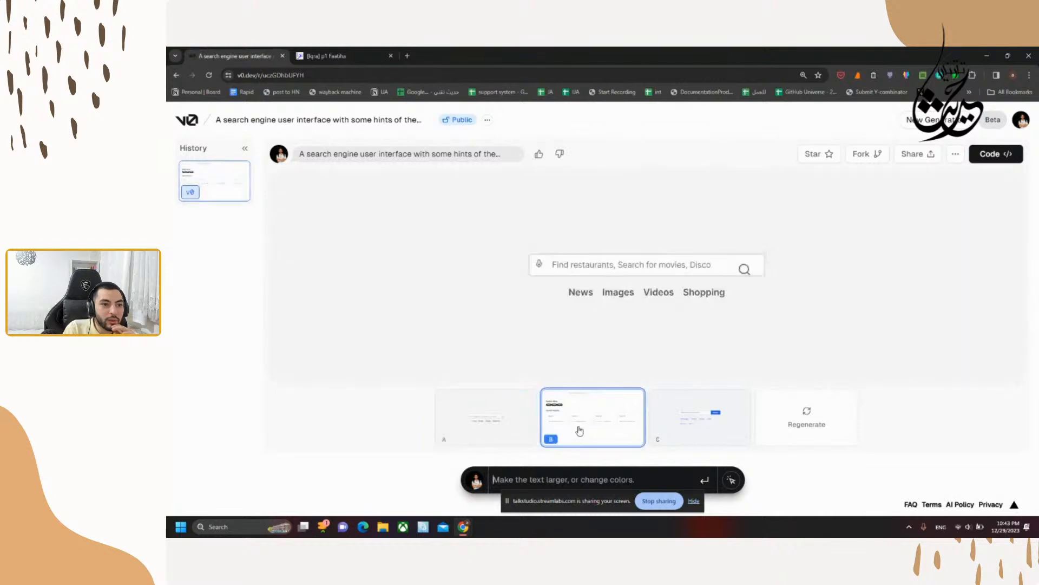
left_click(582, 424)
left_click(498, 434)
left_click(551, 431)
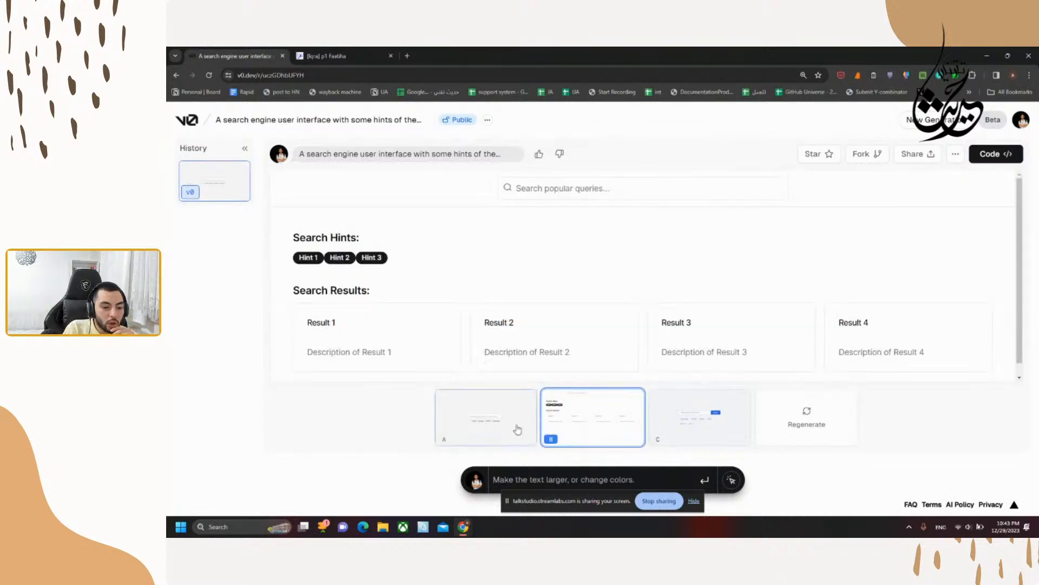
left_click(515, 427)
left_click(596, 415)
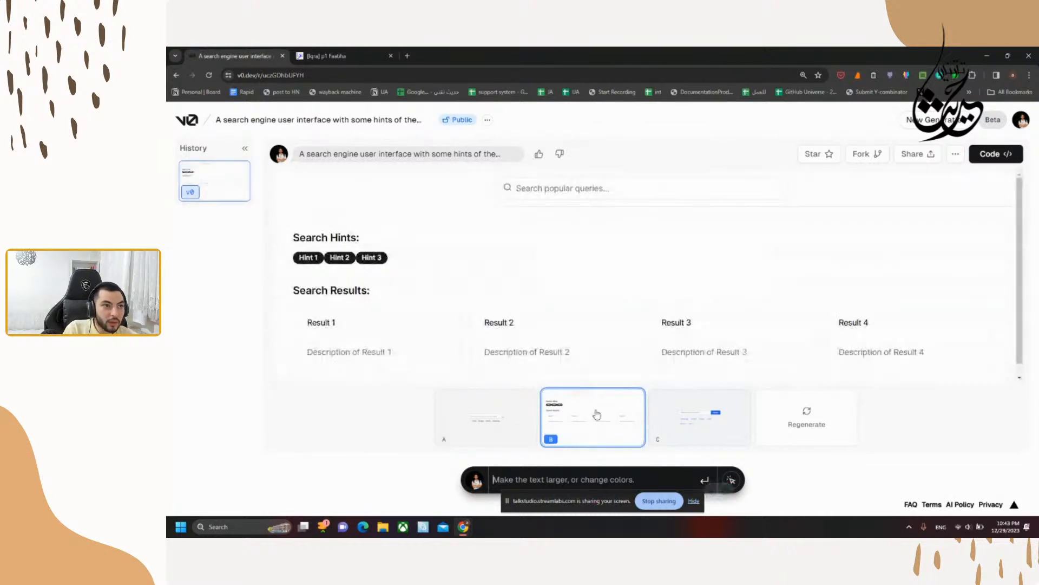
left_click(509, 417)
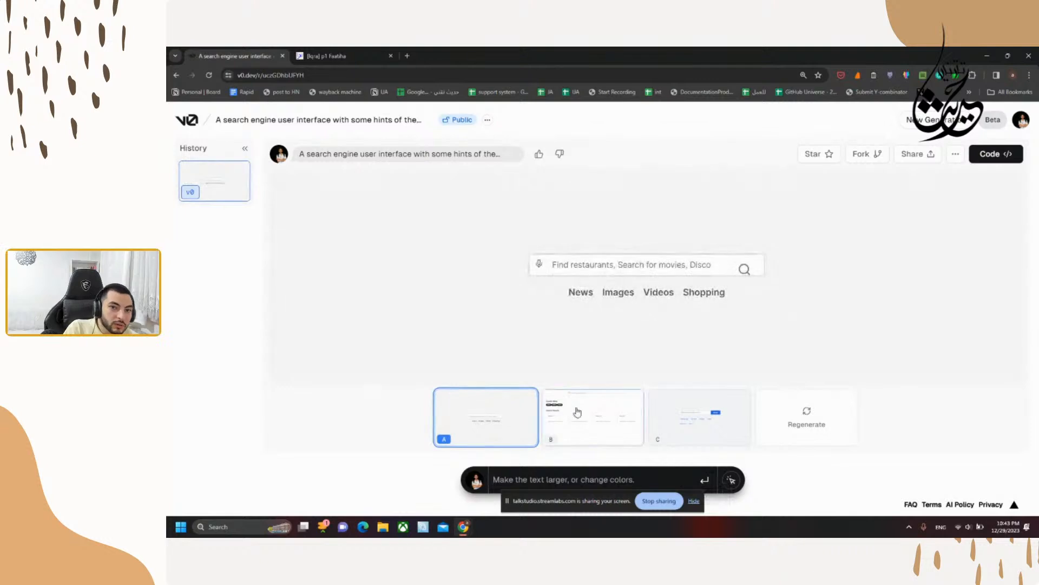
left_click(578, 409)
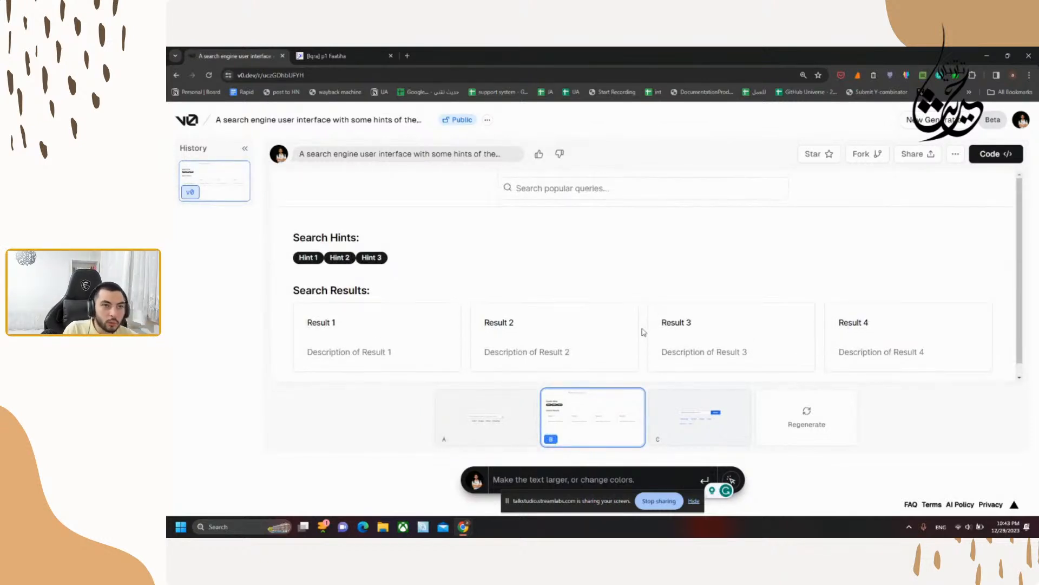
Step: Review variants A, B and C of the search engine UI once more, cancelling a regeneration request in between
left_click(480, 438)
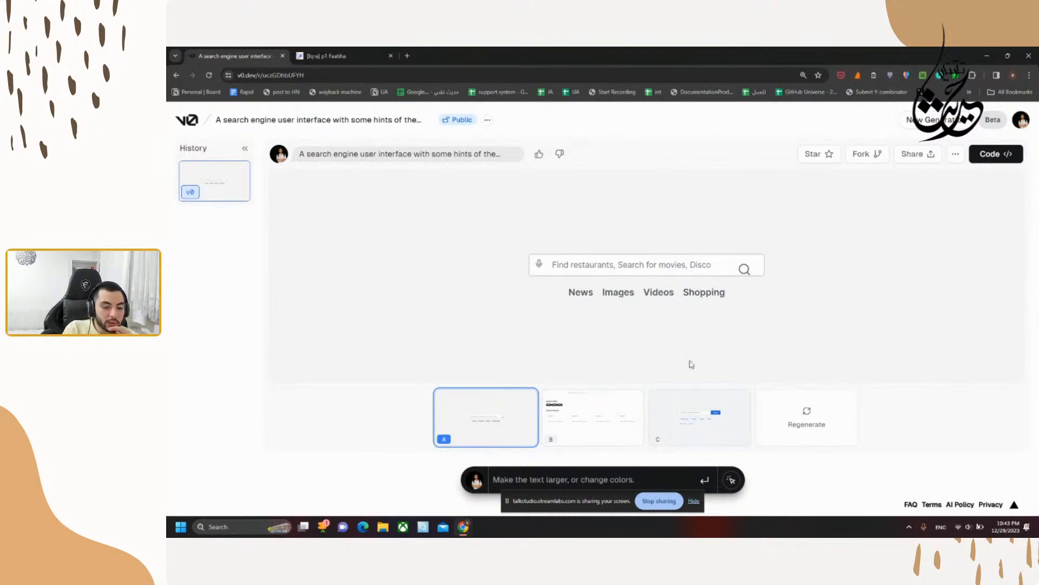
left_click(618, 428)
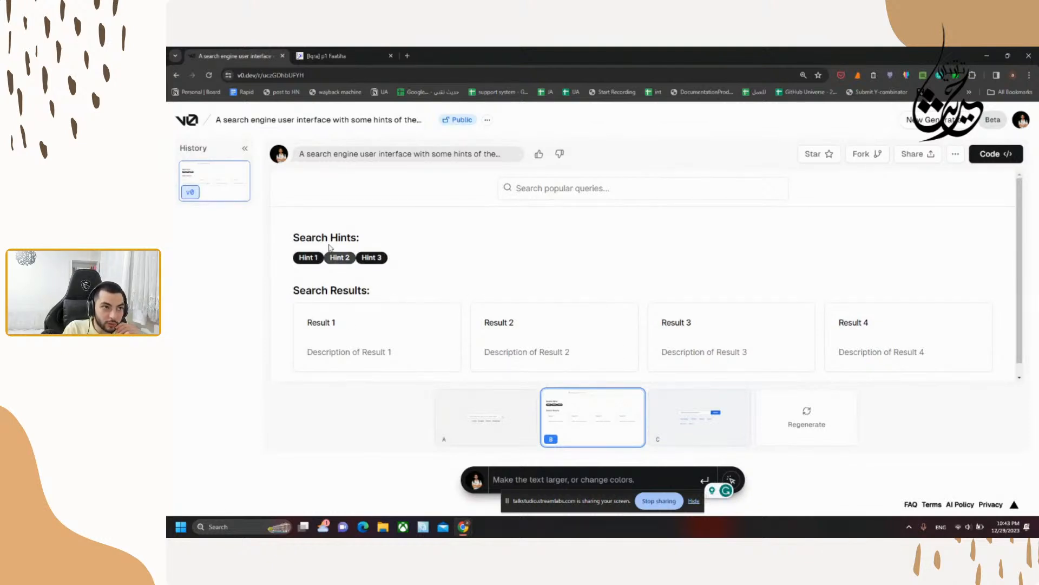
left_click(505, 412)
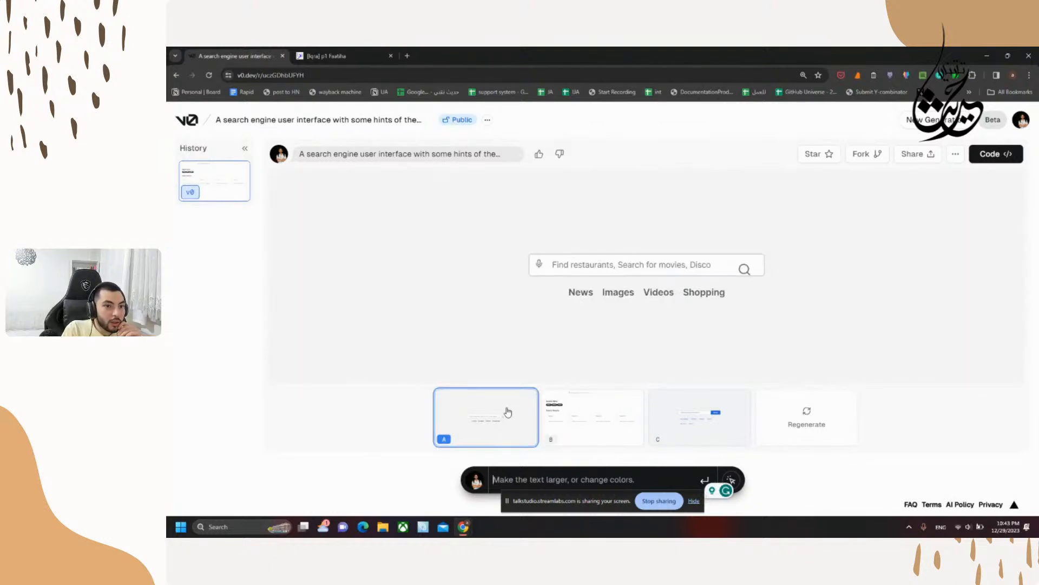
left_click(681, 425)
left_click(578, 418)
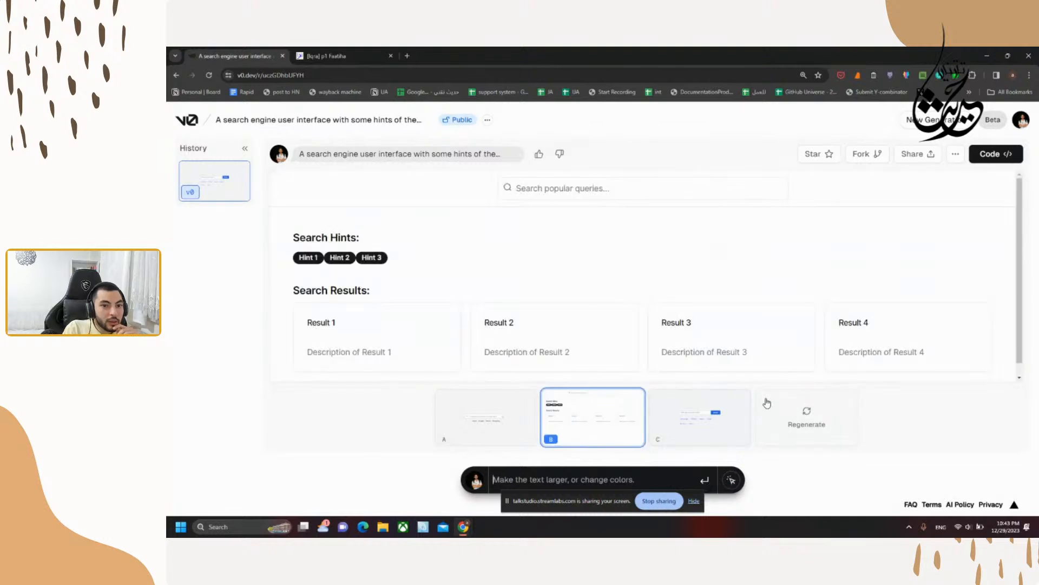
left_click(767, 403)
left_click(680, 142)
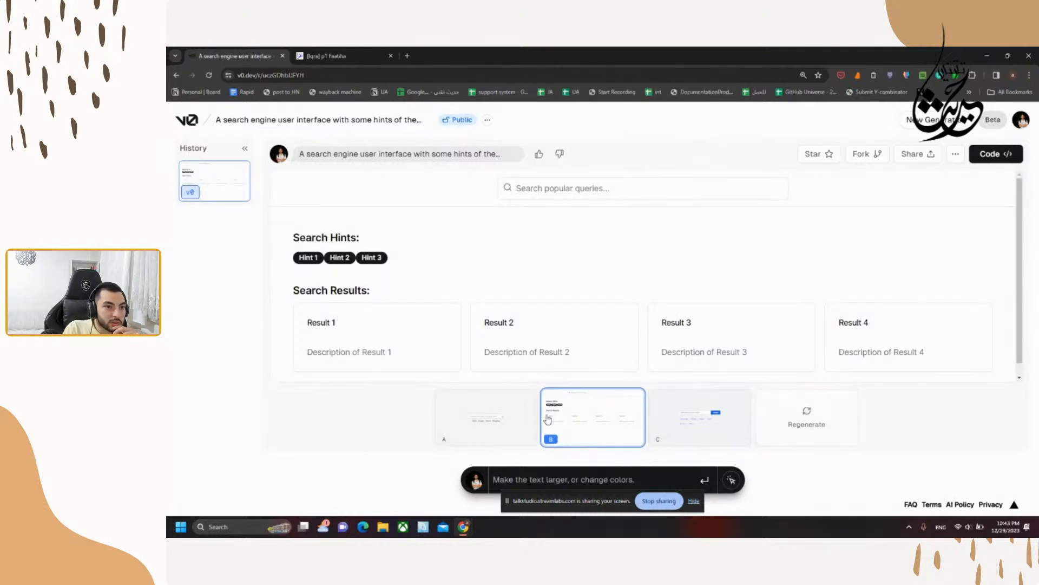
left_click(523, 413)
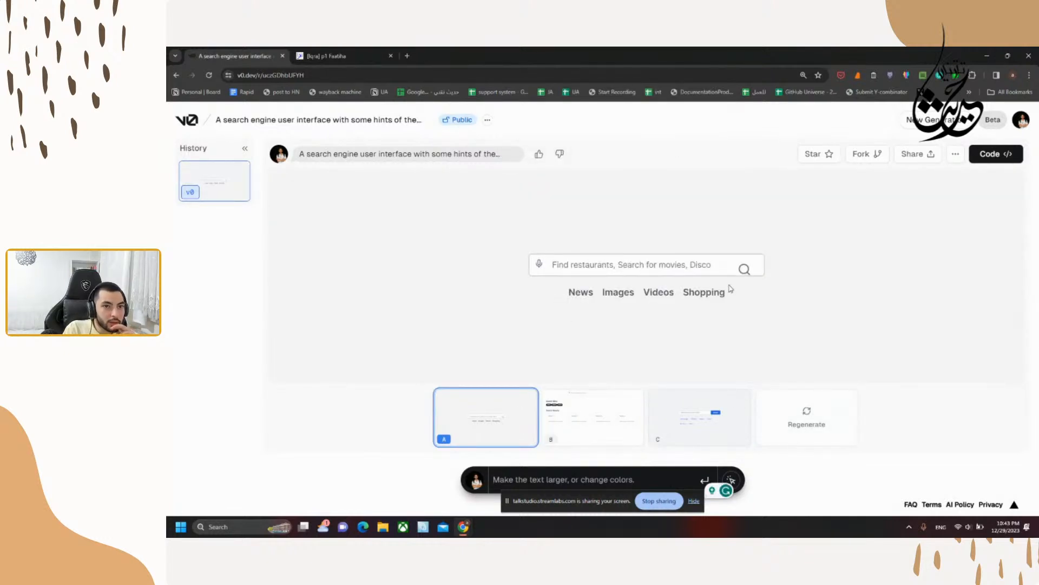
left_click(590, 423)
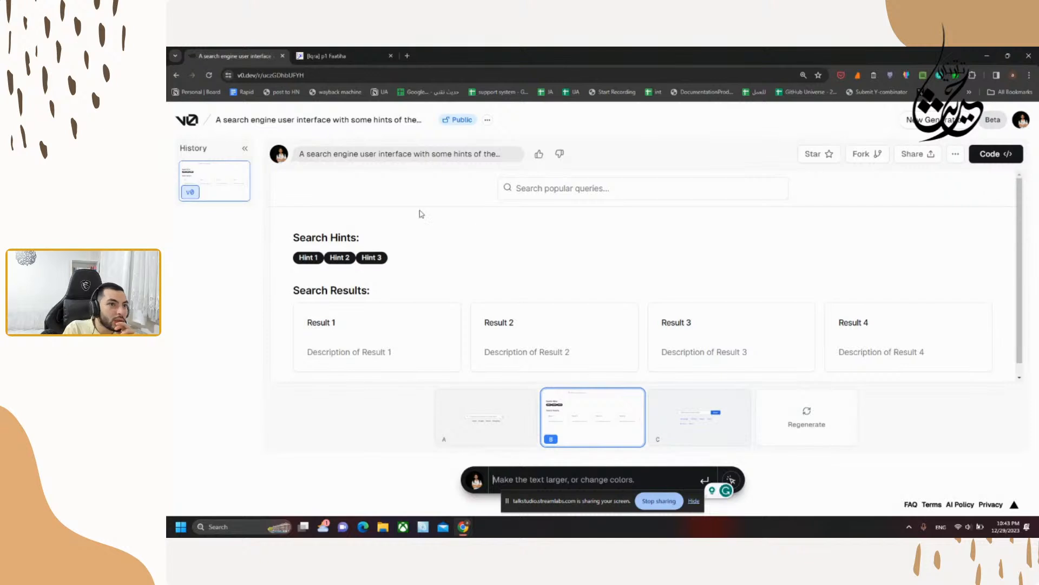
left_click(699, 443)
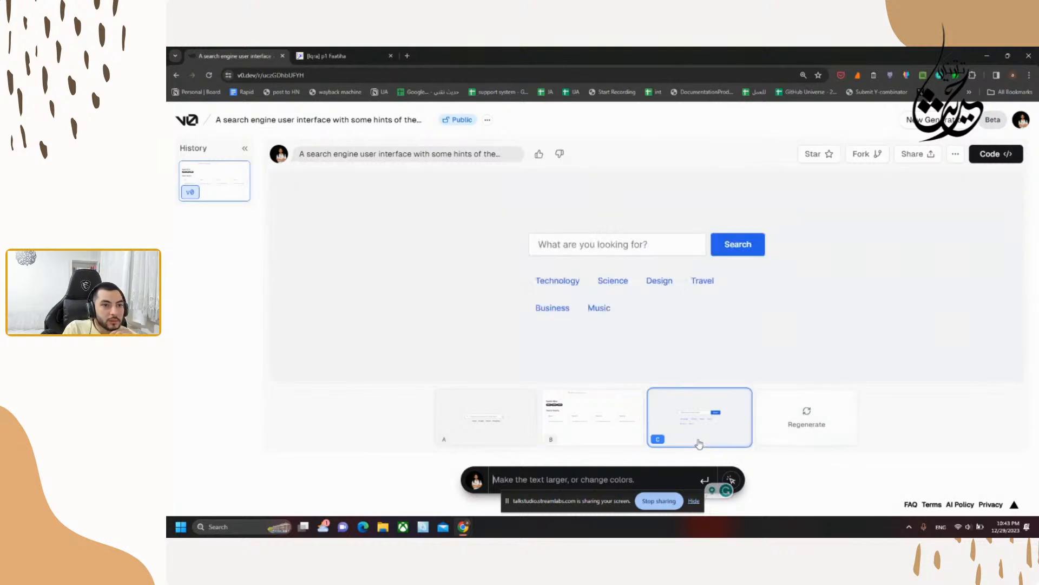
left_click(625, 435)
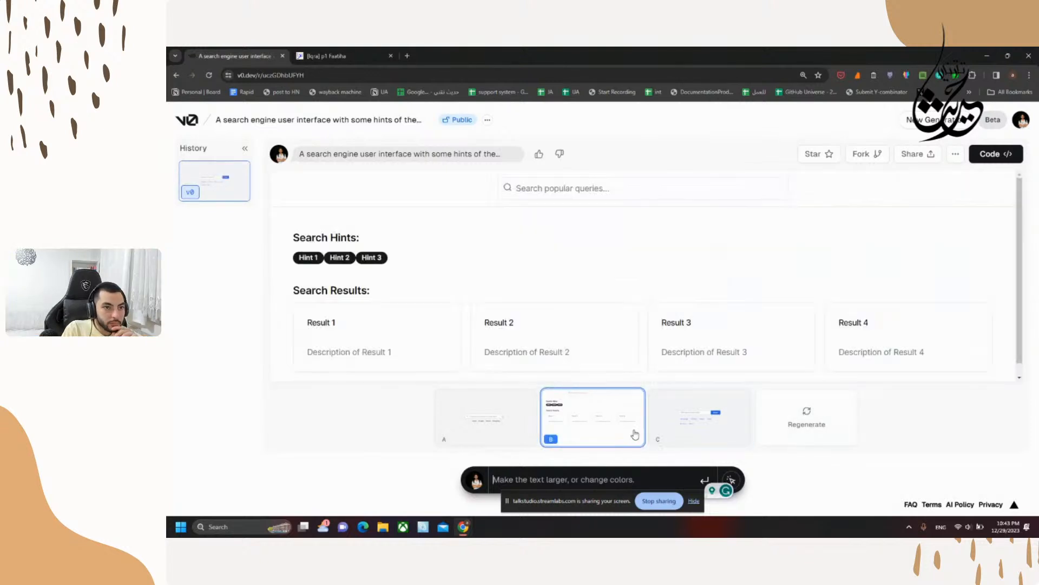
Step: Regenerate all results for the search engine prompt, and cancel the repeated regeneration request
left_click(807, 424)
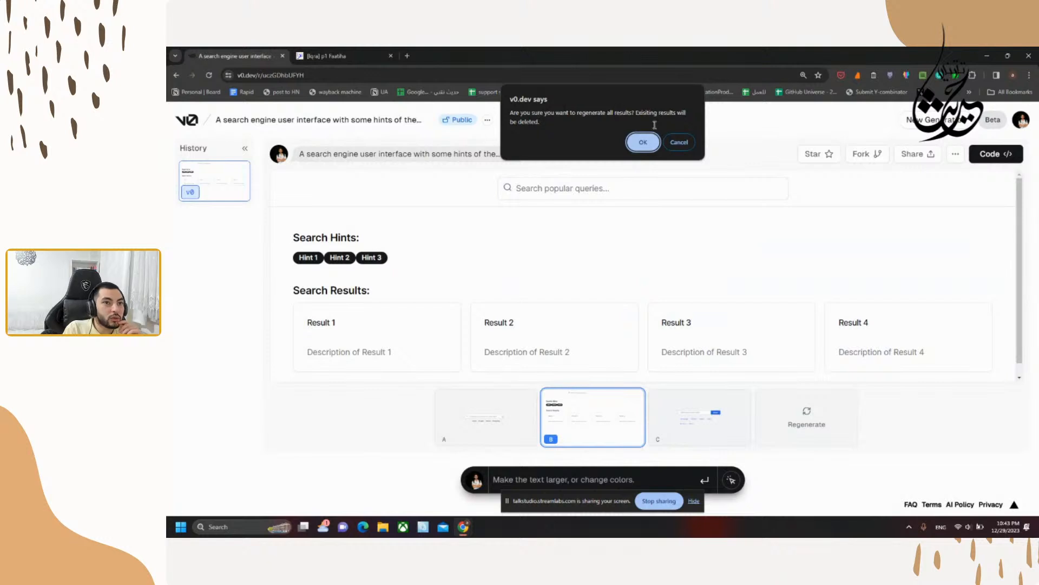
left_click(644, 142)
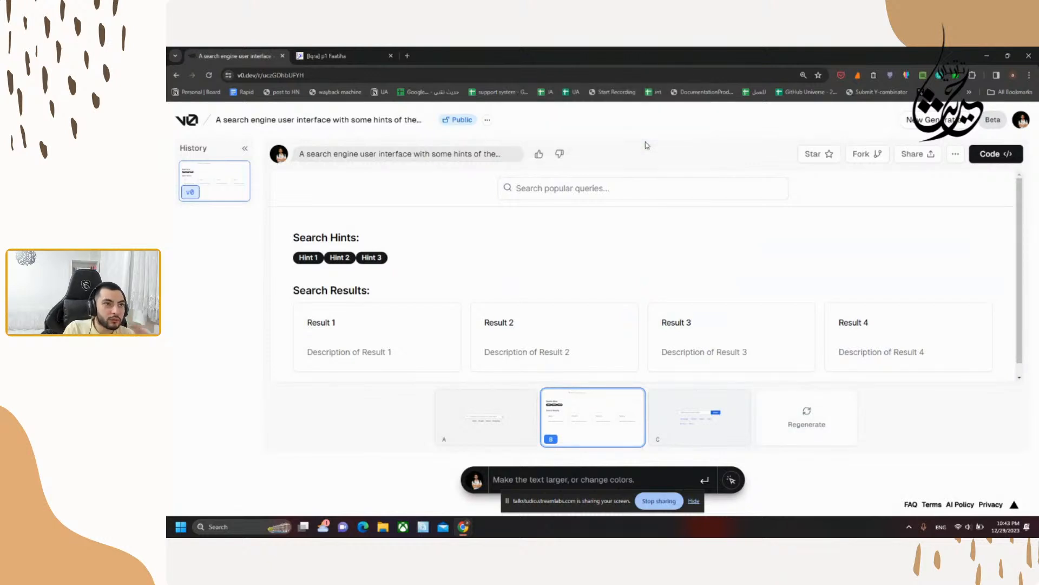
left_click(806, 422)
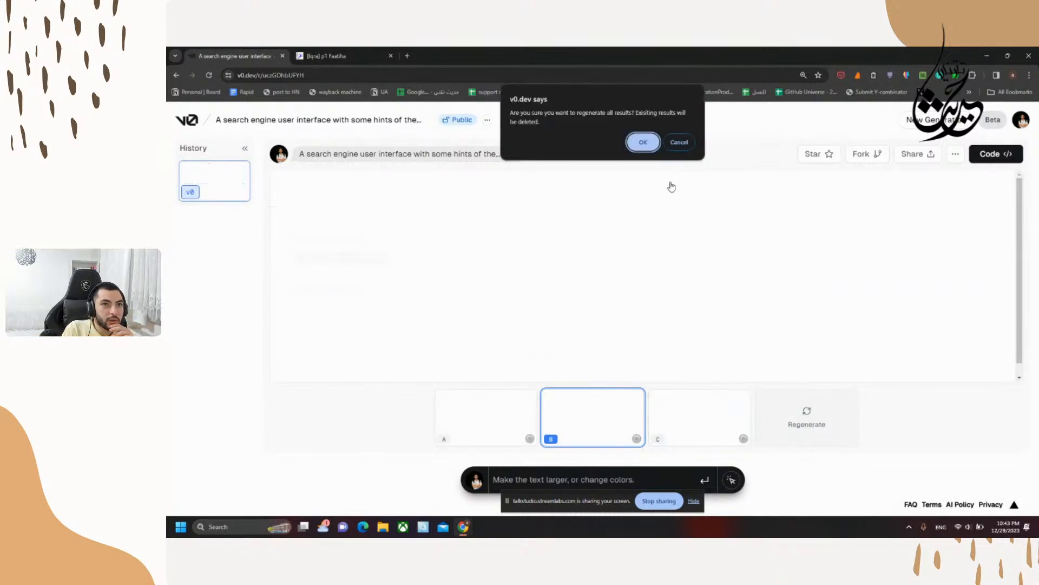
left_click(680, 142)
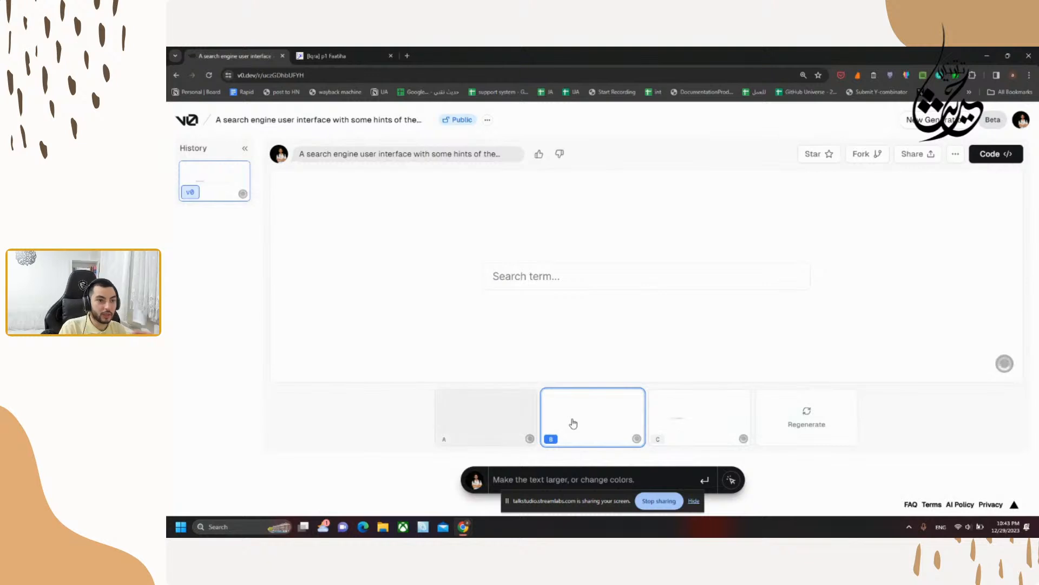
Step: View the regenerated search engine variants A, B and C in turn
left_click(495, 420)
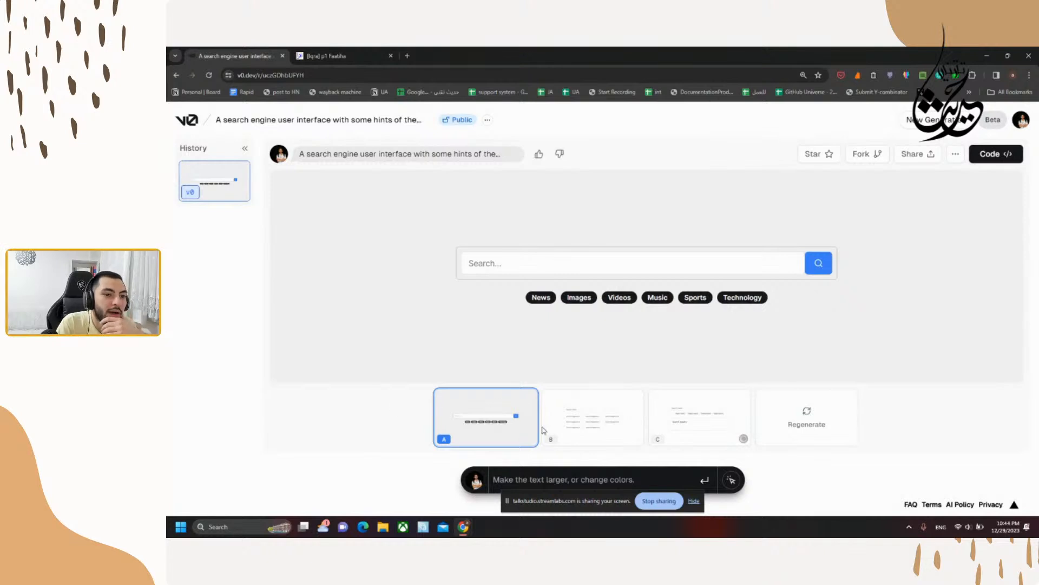
left_click(612, 418)
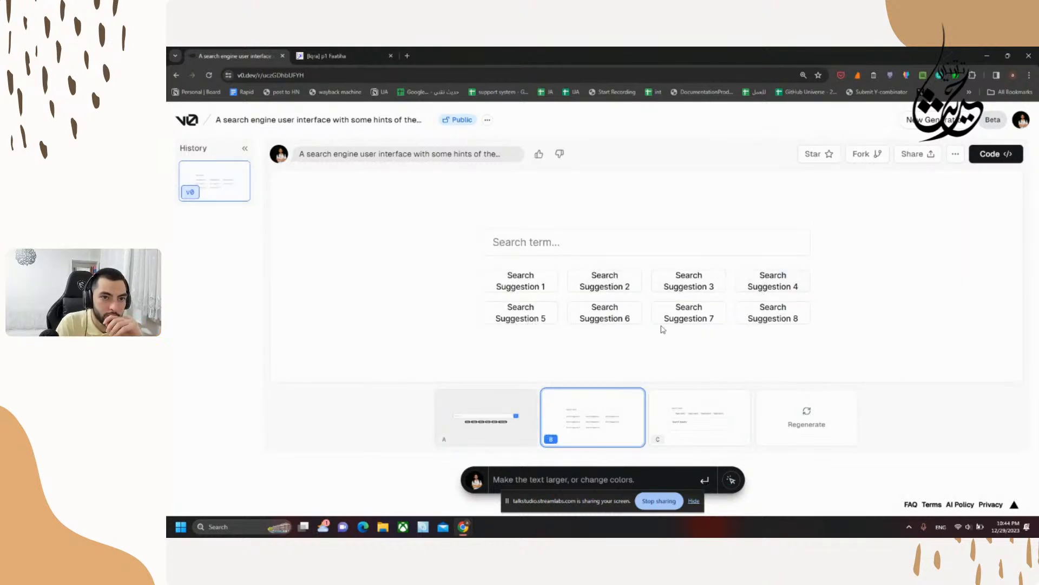
left_click(697, 417)
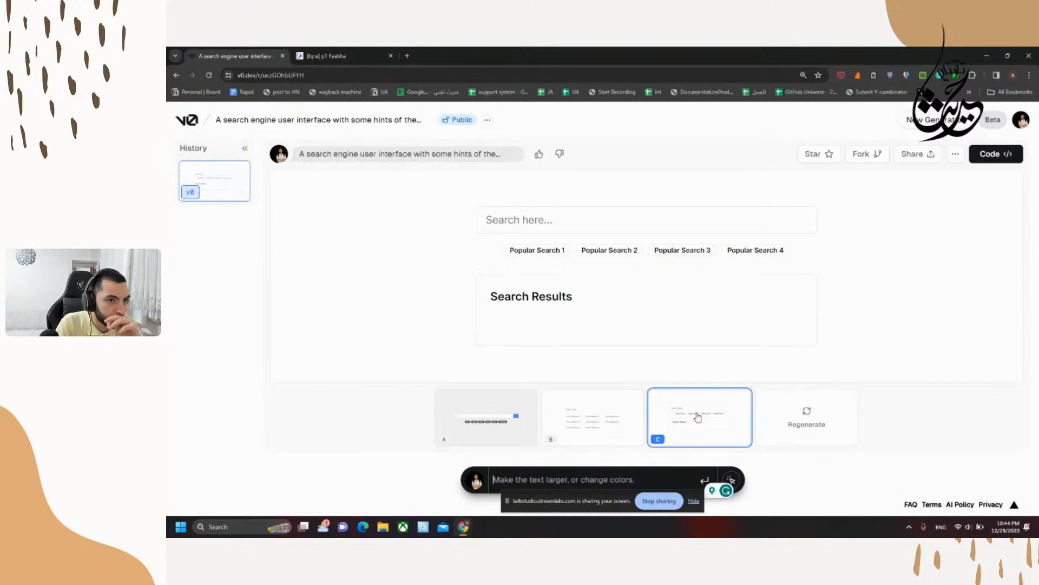
Step: Select variant A of the regenerated search engine UI and write the revision prompt "remove the badges under the search bar"
left_click(593, 417)
left_click(482, 424)
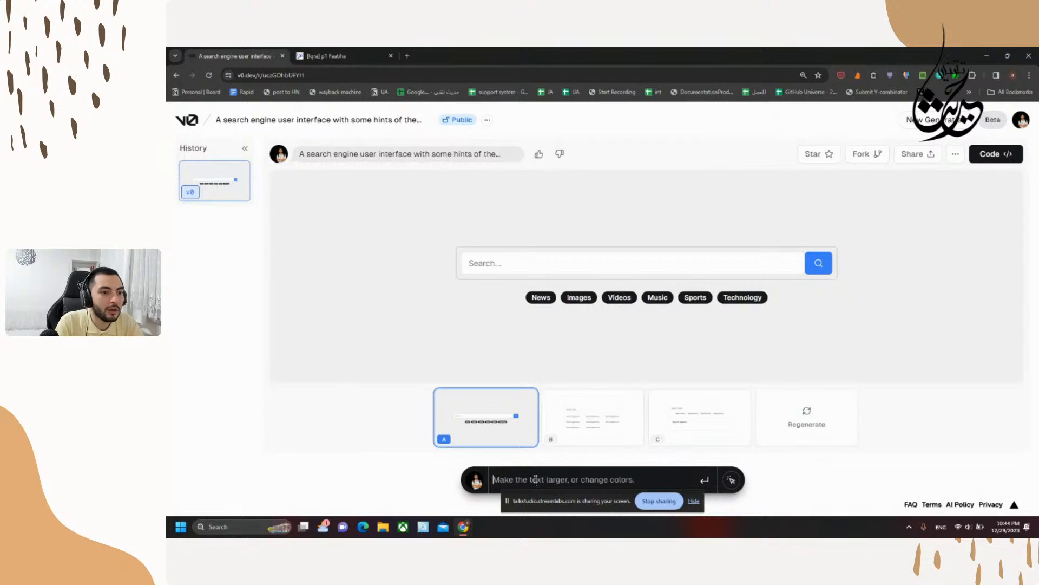
type("re")
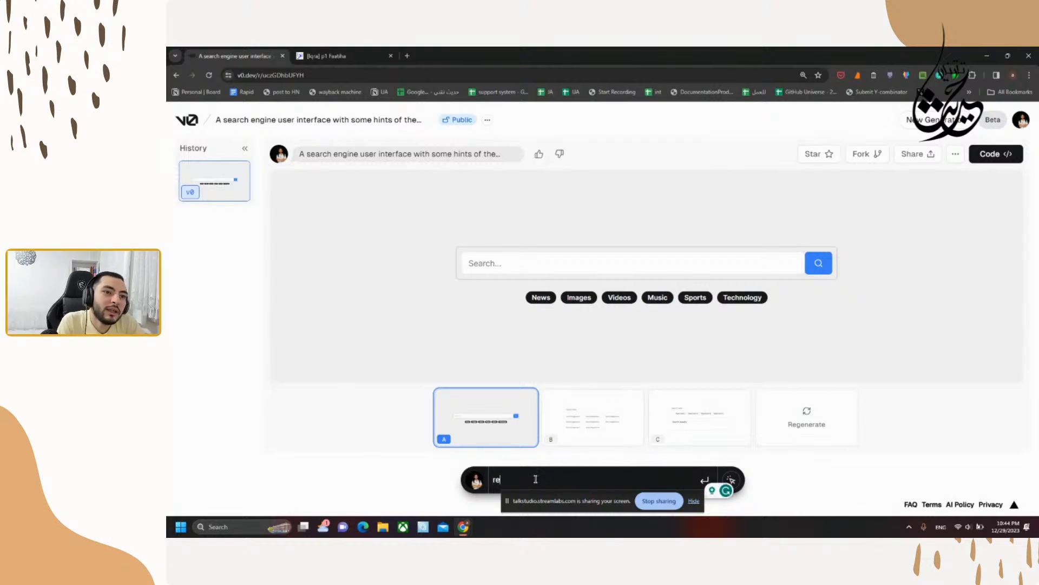
type("move the badges")
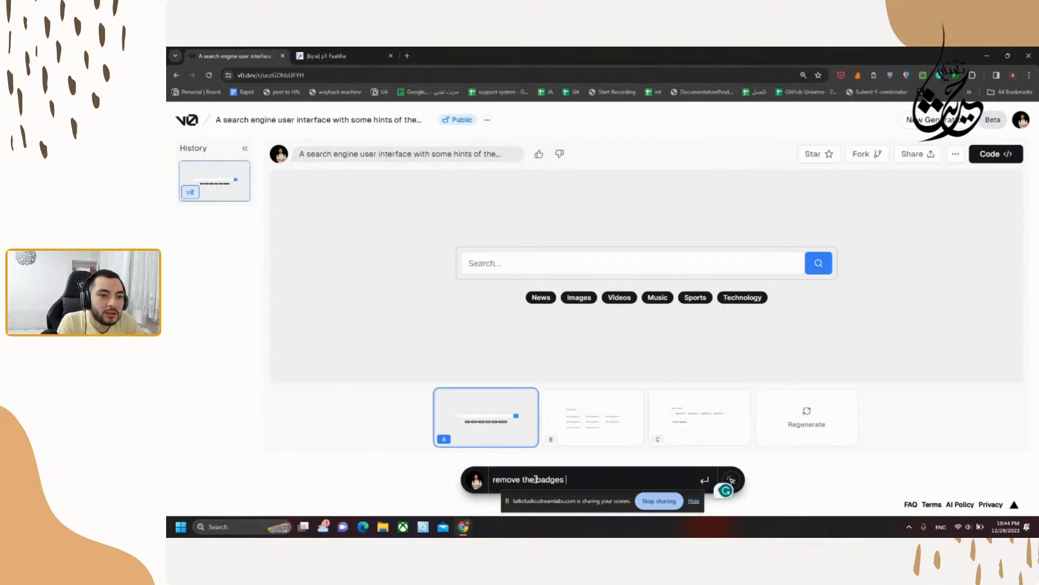
type(" under the search bar")
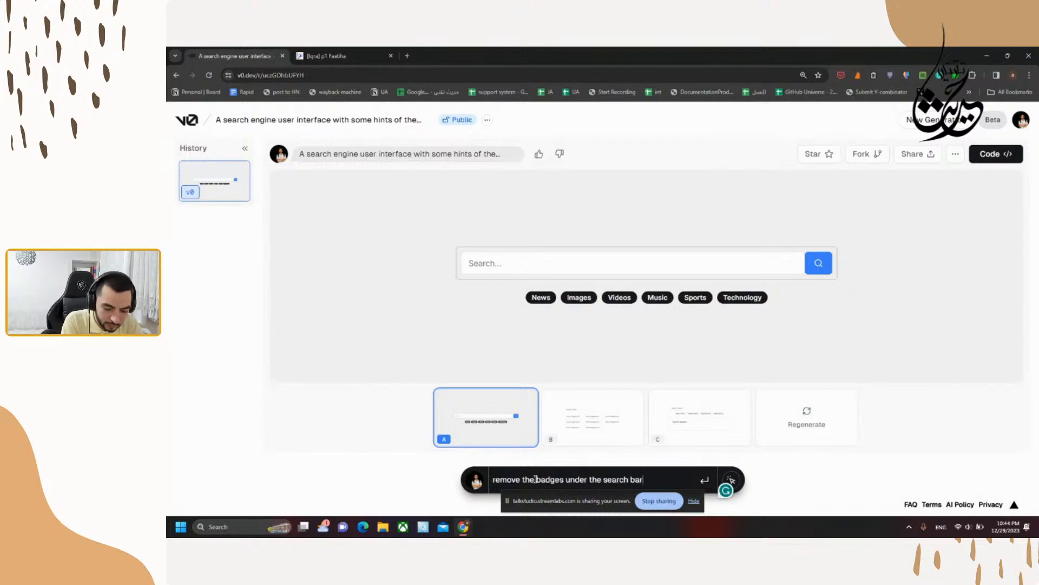
key("ctrl+plus")
key("ctrl+plus")
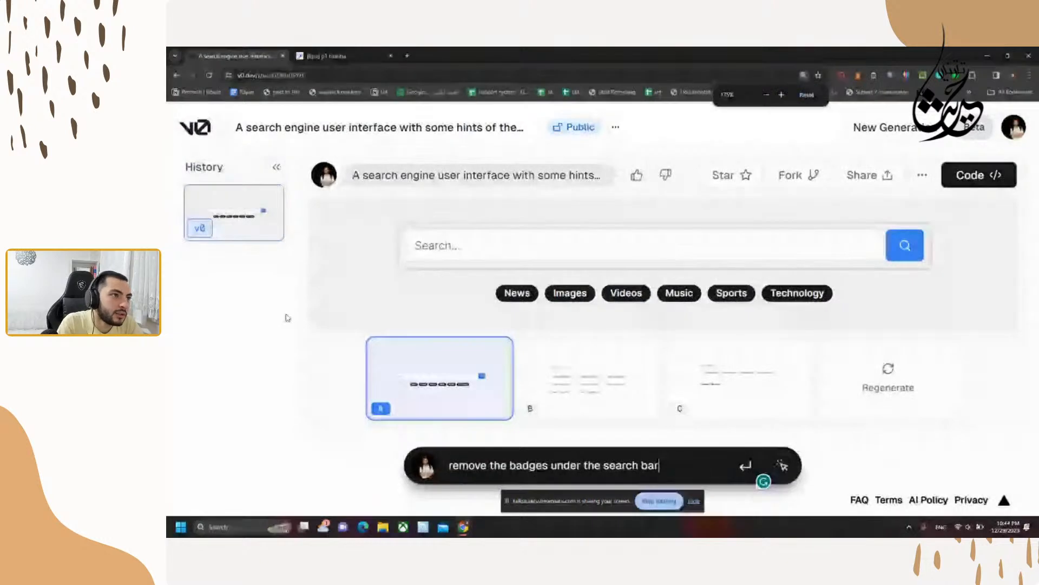
mouse_move(199, 230)
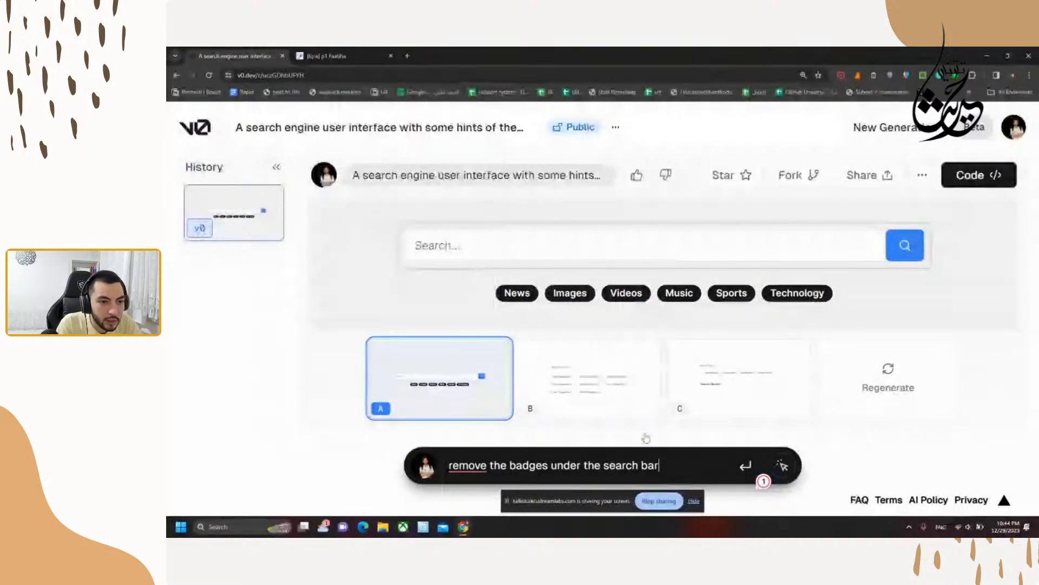
right_click(468, 465)
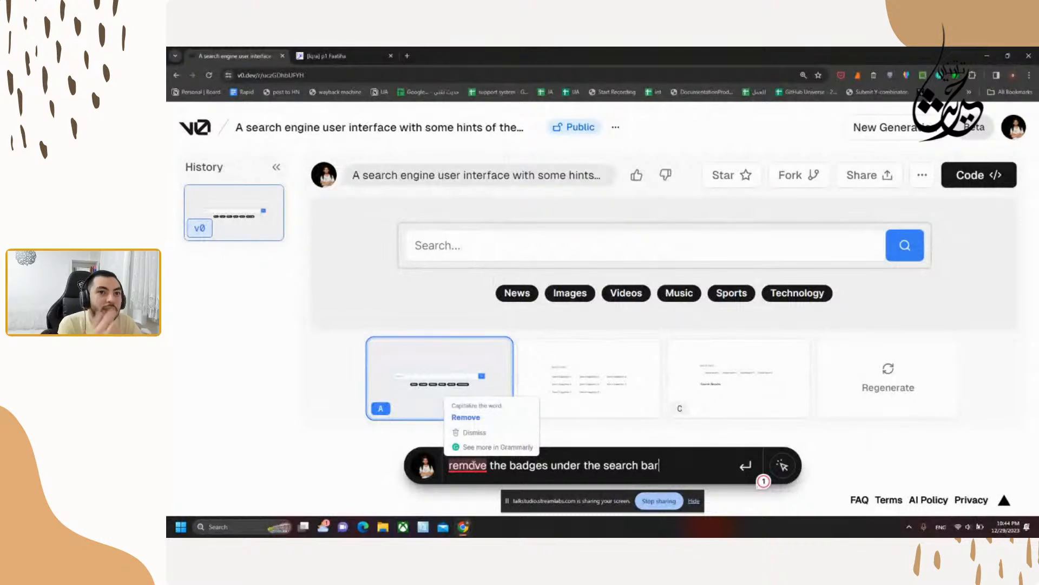
left_click(687, 459)
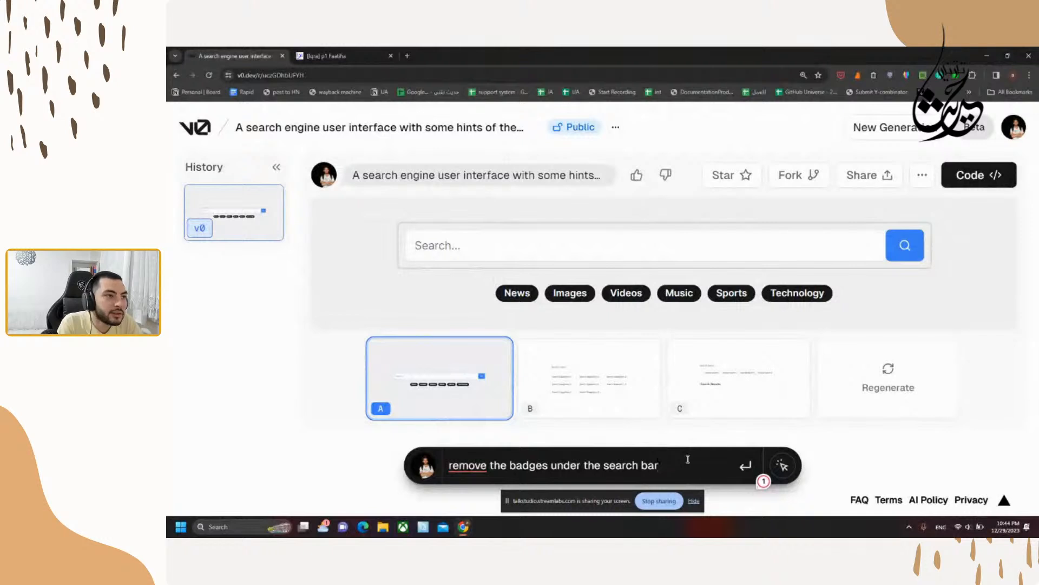
Step: Extend the revision prompt with "and add example search terms with results description" and submit it
type("and")
key("BackSpace")
key("BackSpace")
key("BackSpace")
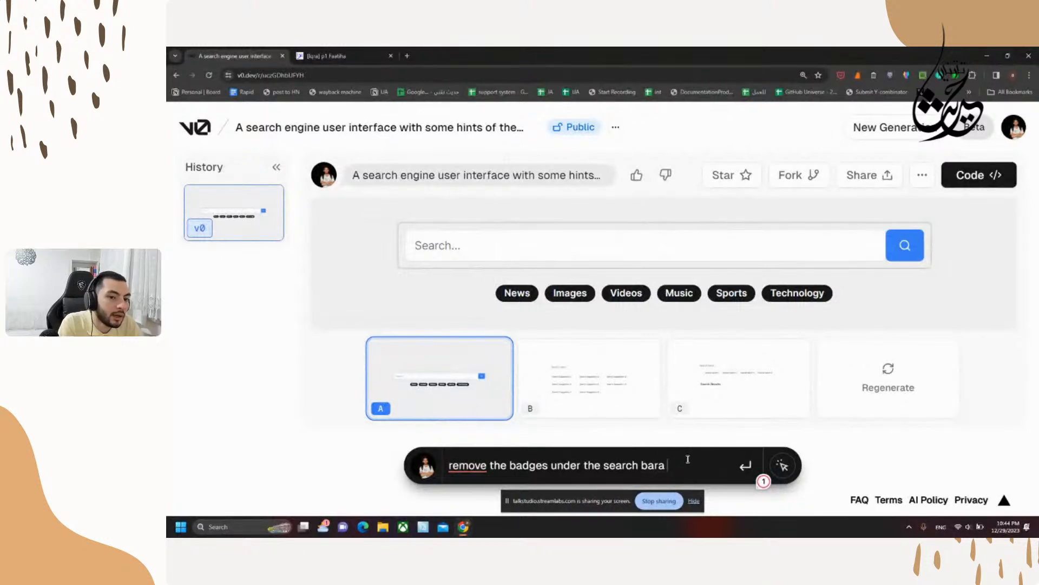
type("and add examp")
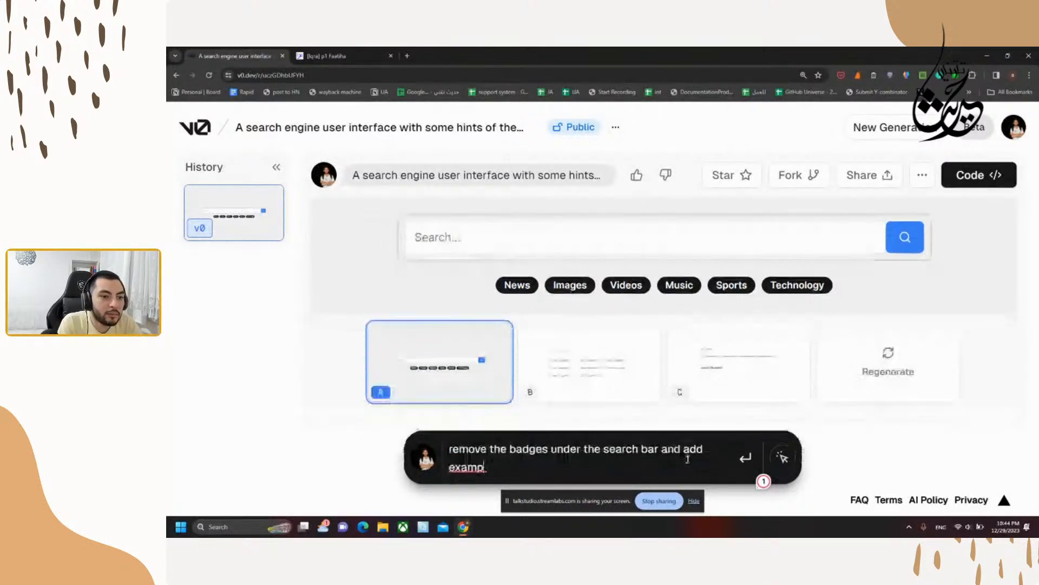
type("le results")
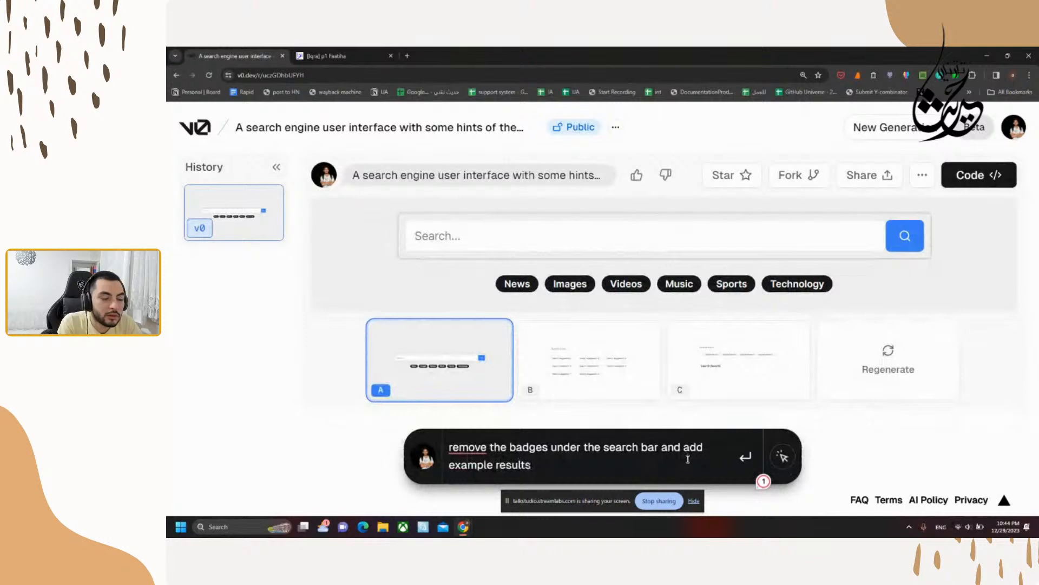
key("ctrl+BackSpace")
type("search terms wit")
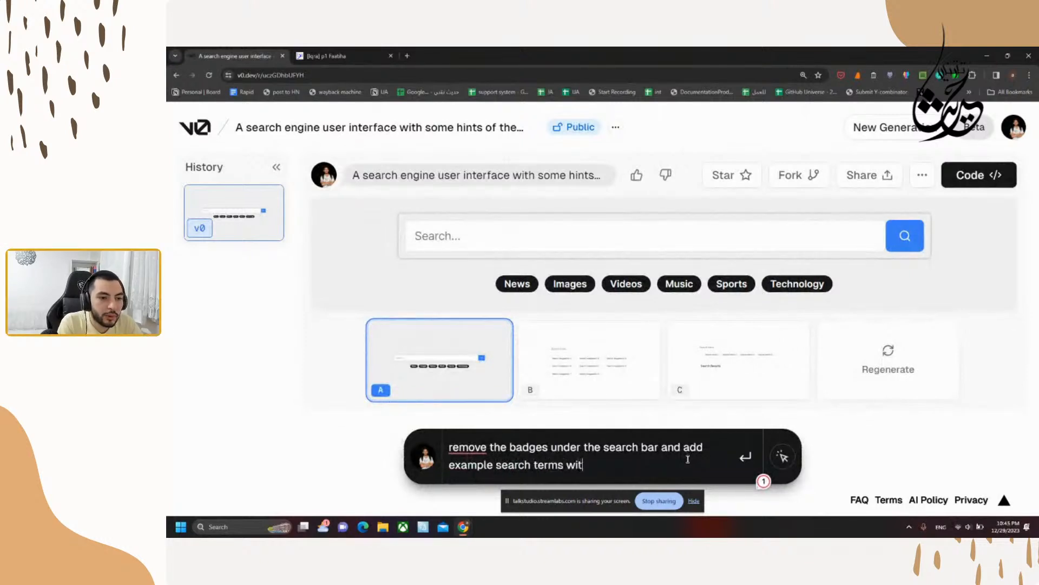
type("h results d")
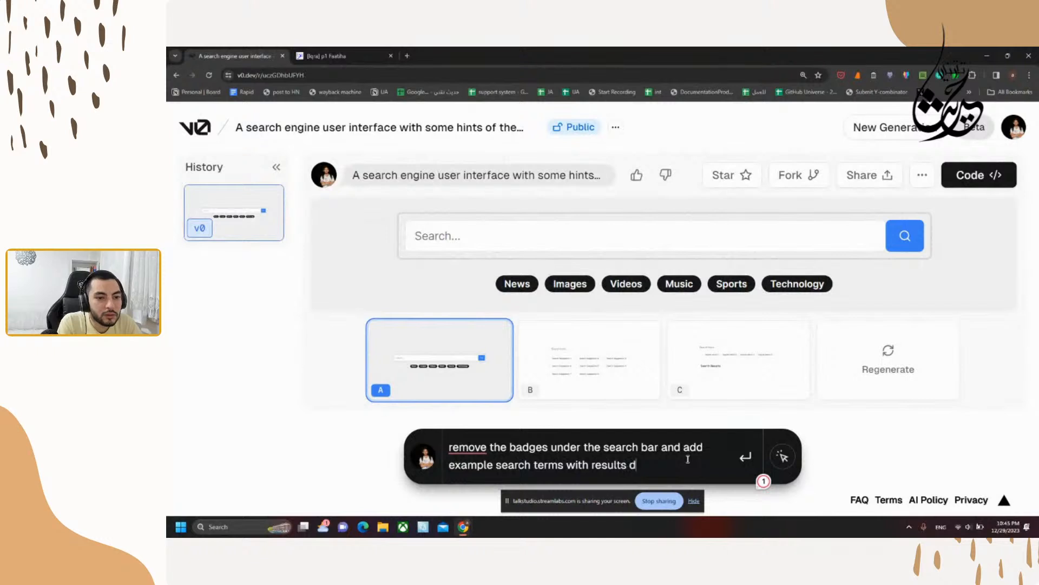
type("escription")
key("Return")
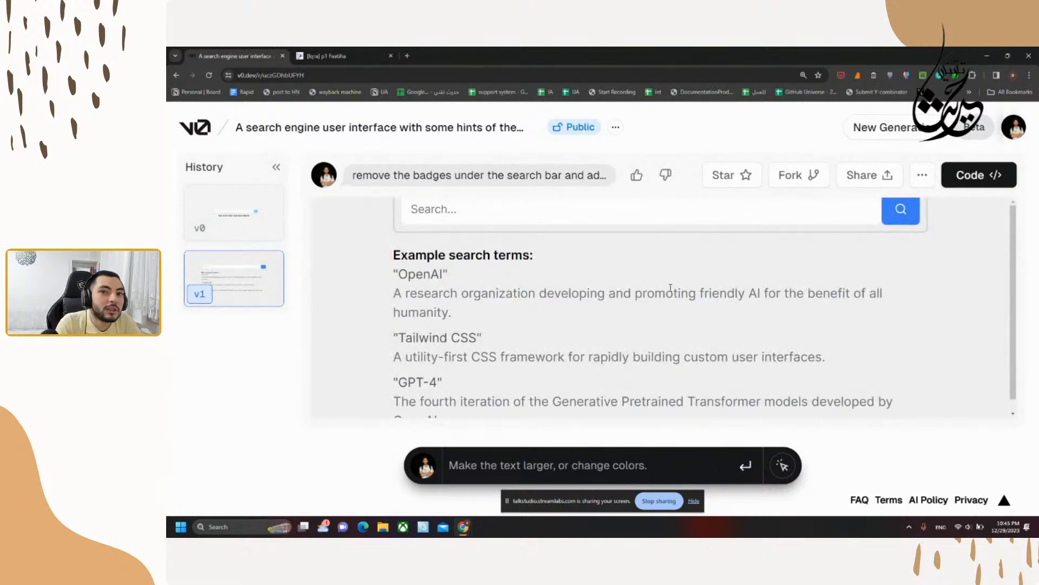
Step: Look over version v1 at default page zoom and begin a follow-up prompt reading "Make the example search terms as cards"
scroll(892, 276, "down", 1)
scroll(892, 277, "up", 1)
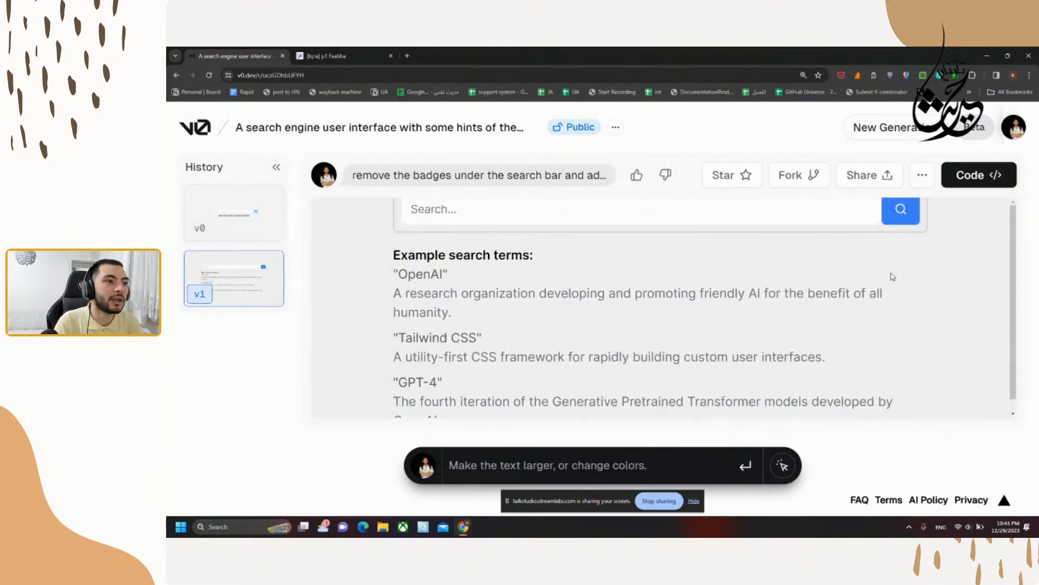
scroll(893, 277, "down", 1)
scroll(893, 277, "up", 1)
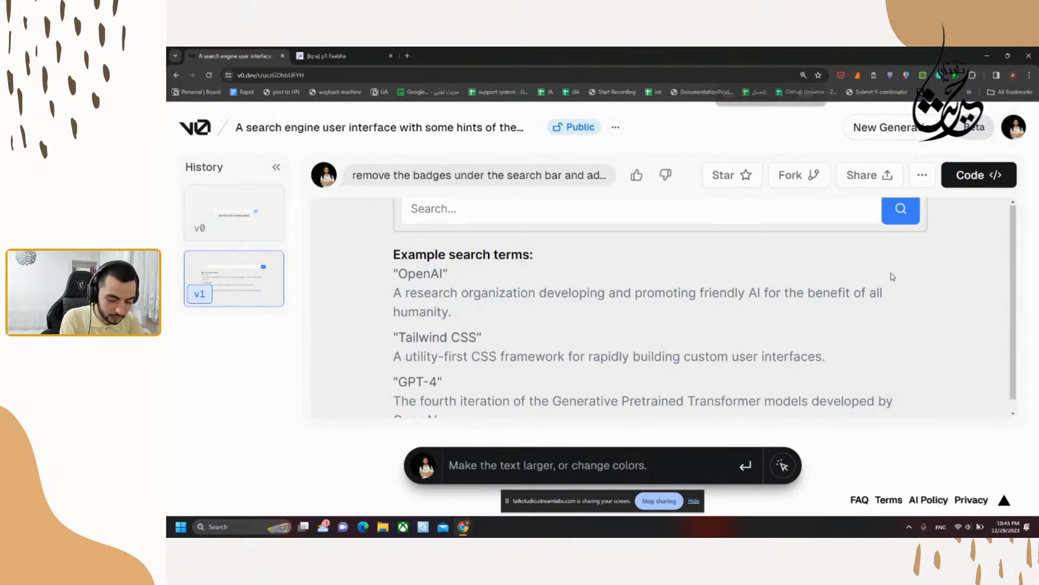
key("ctrl+0")
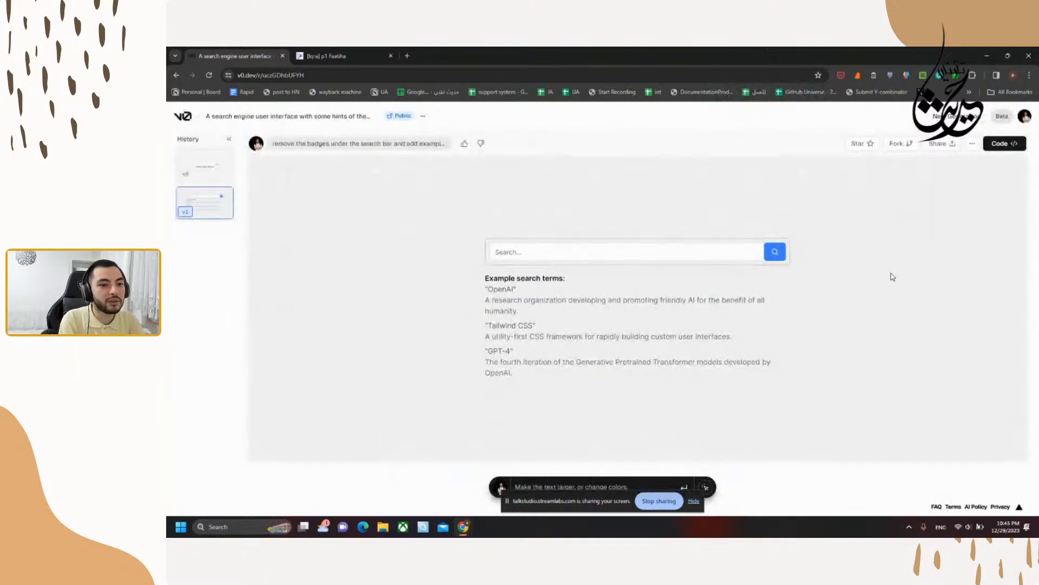
left_click(705, 487)
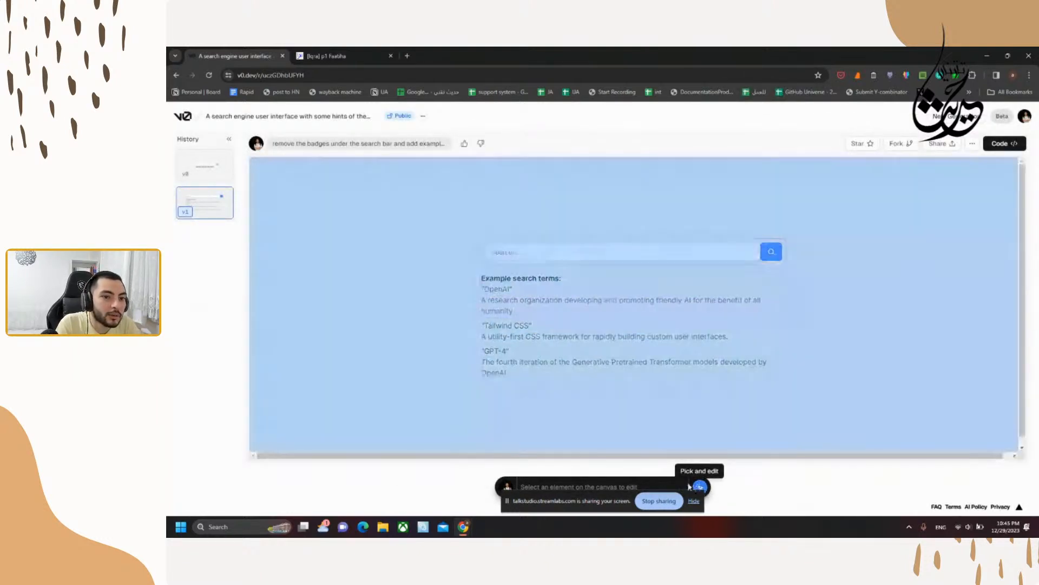
left_click(656, 486)
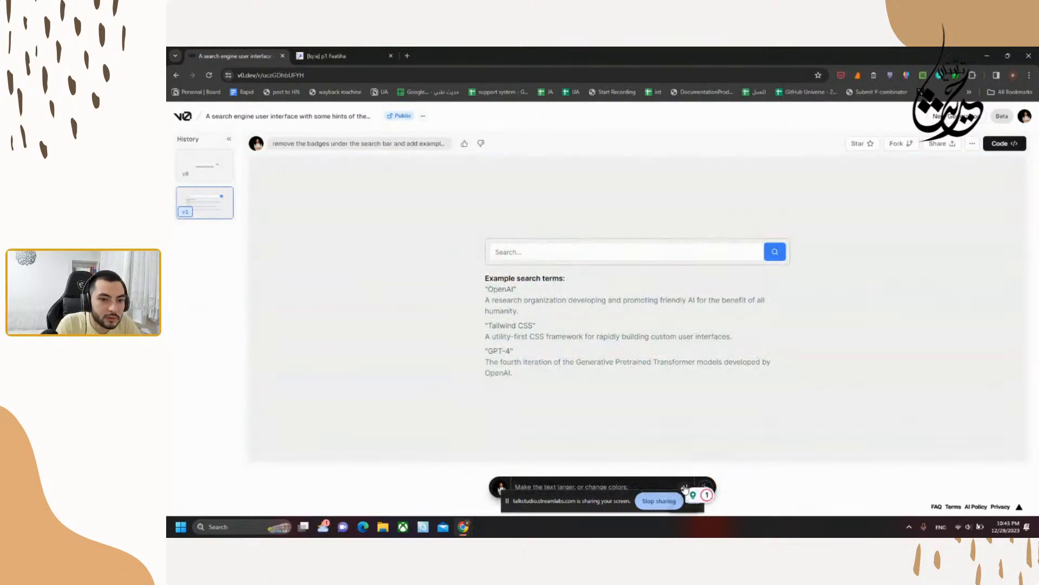
type("Make the")
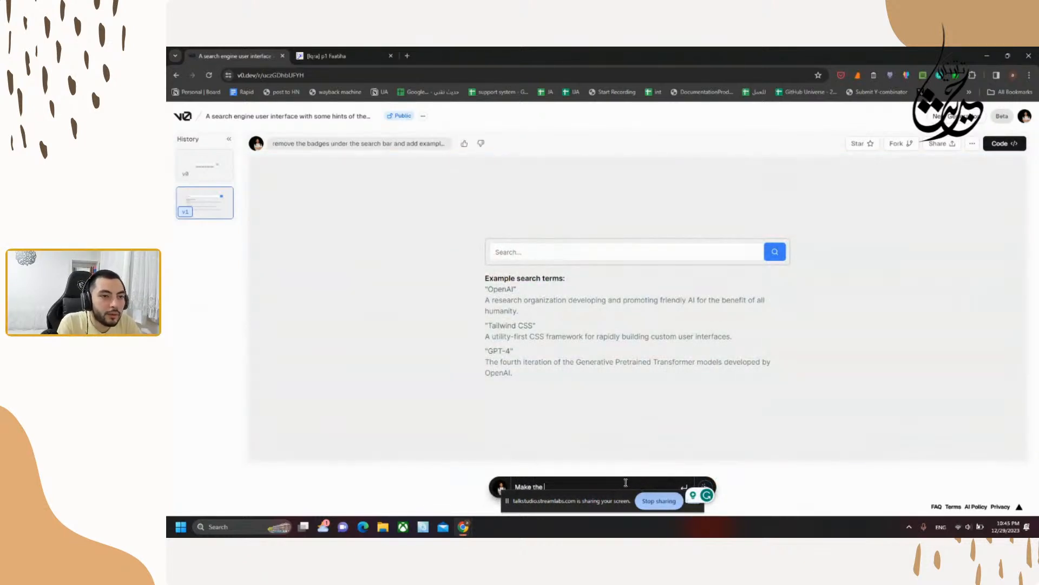
type(" se")
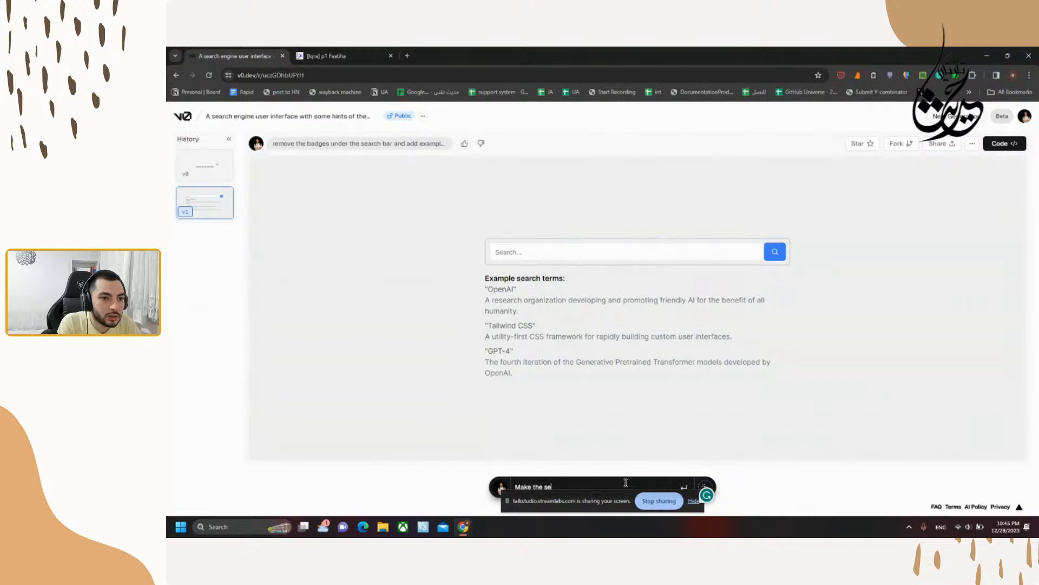
key("BackSpace")
key("BackSpace")
type("example")
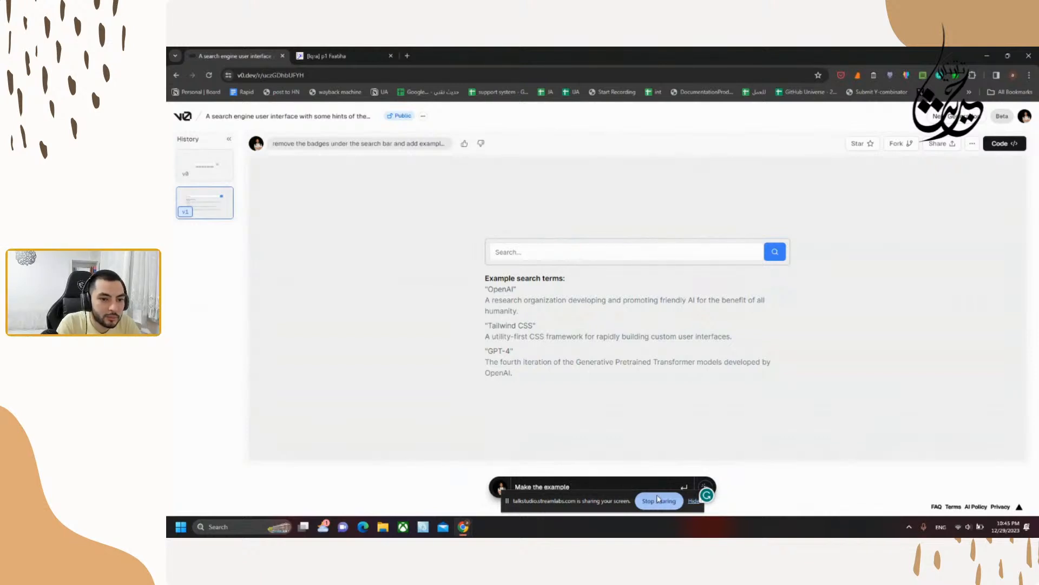
left_click(693, 501)
type("ple search terms as cards and ha")
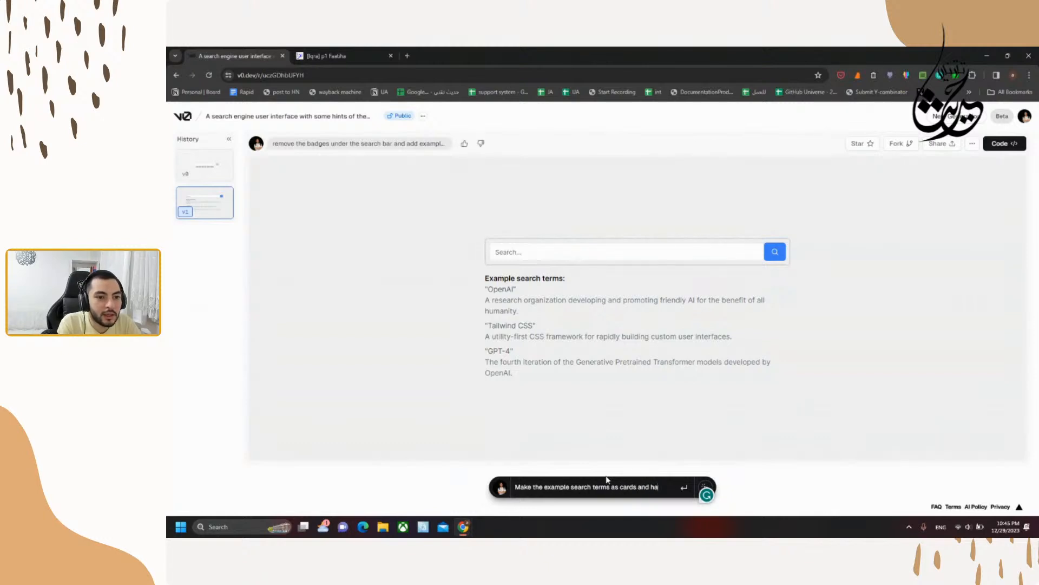
Step: Complete the cards prompt with "and make it have less" and submit it to generate another version
type(" them")
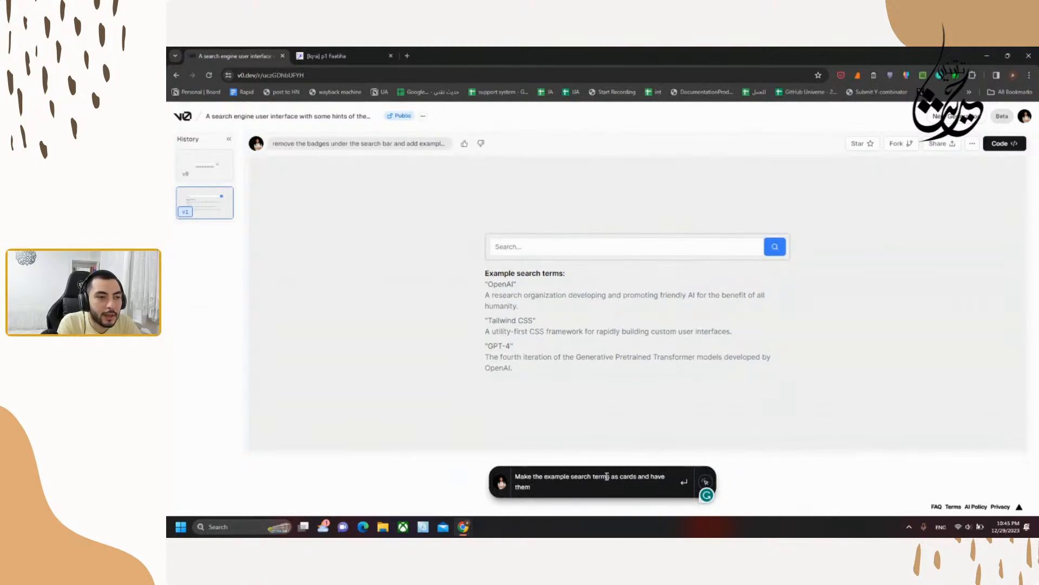
key("BackSpace")
key("BackSpace")
key("BackSpace")
key("BackSpace")
key("BackSpace")
key("BackSpace")
key("BackSpace")
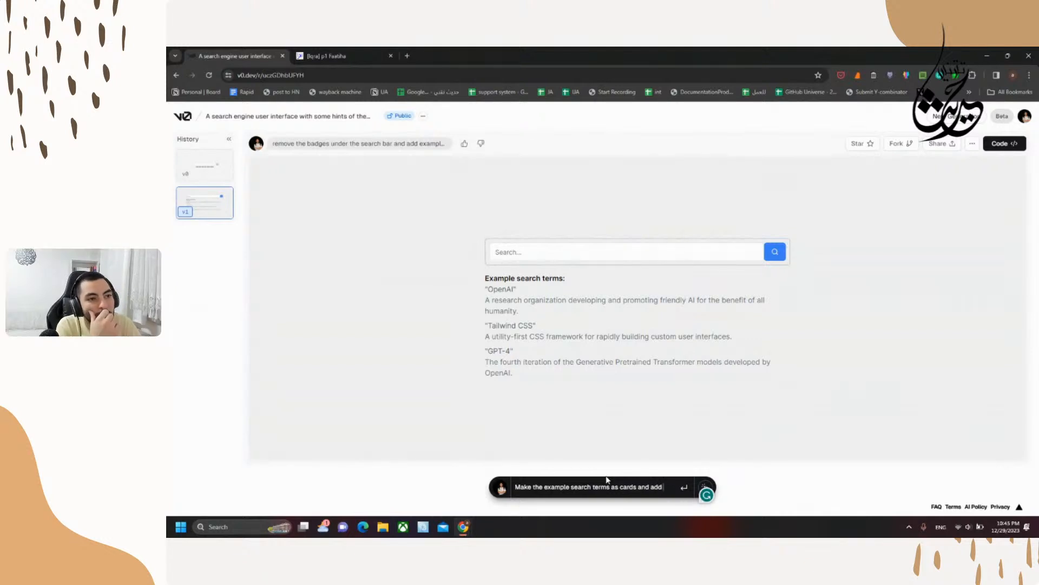
type("make it")
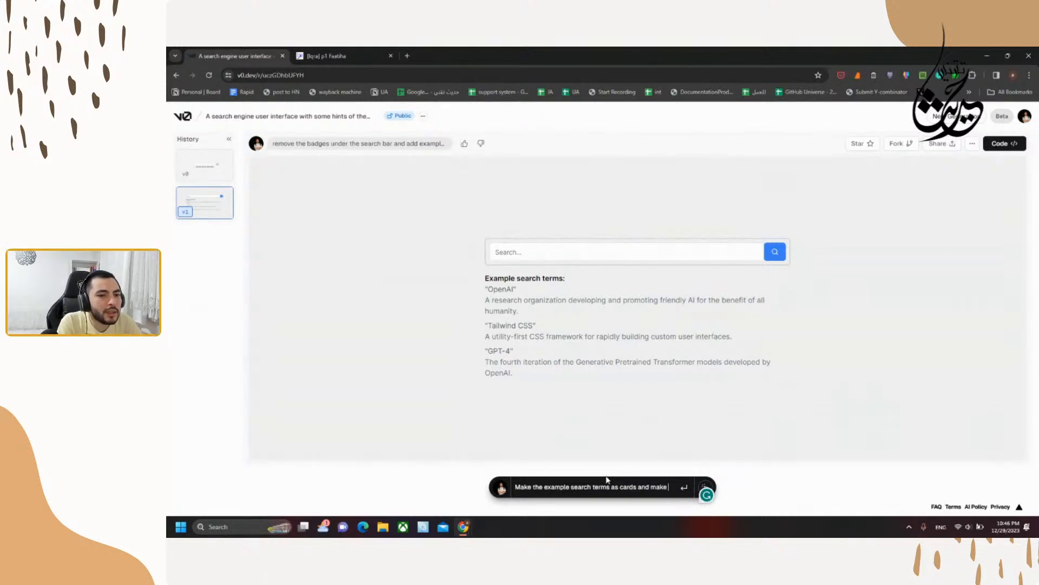
key("BackSpace")
key("BackSpace")
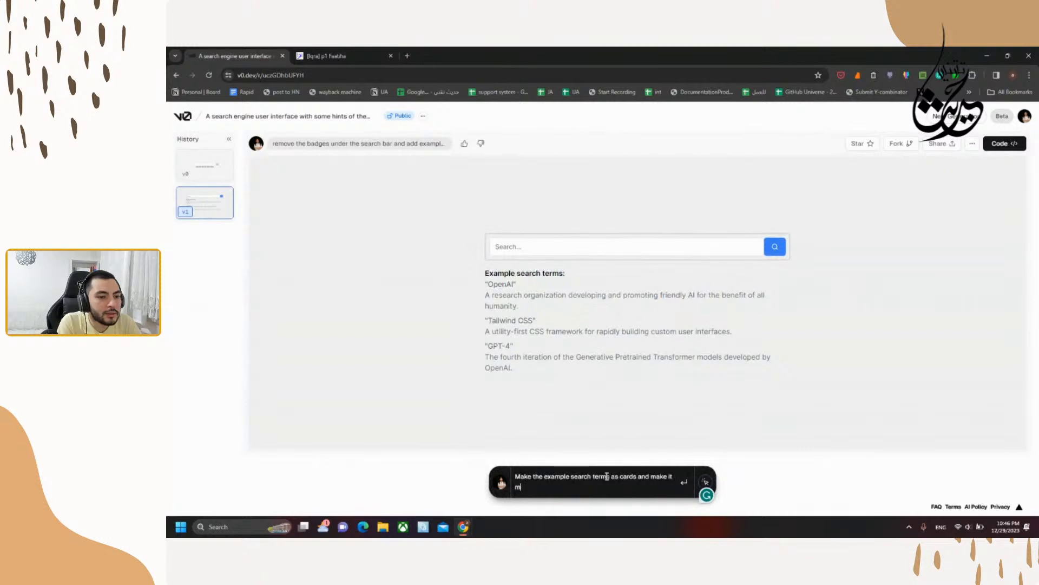
type("less")
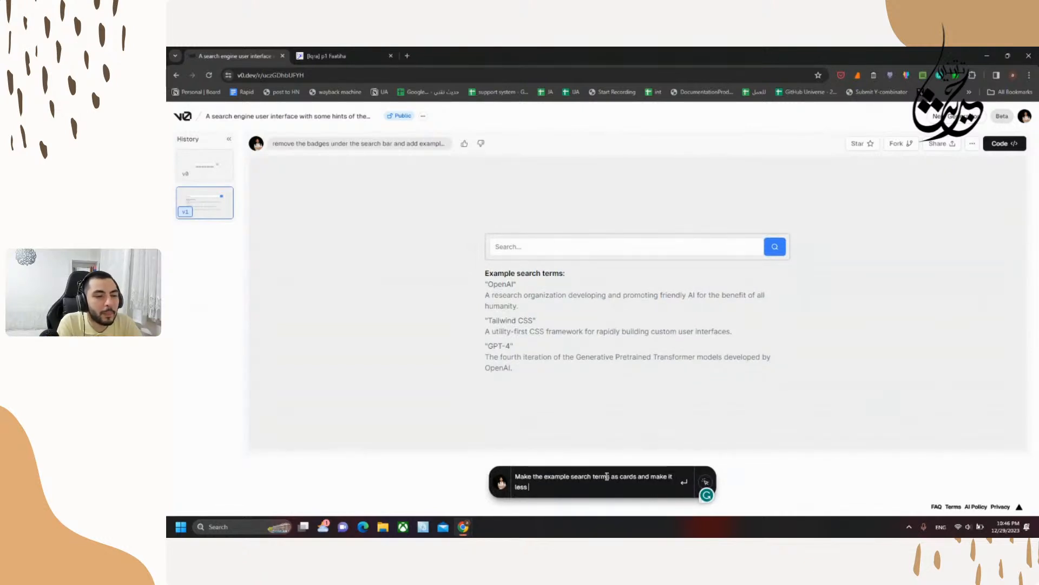
key("BackSpace")
key("BackSpace")
key("BackSpace")
key("BackSpace")
key("BackSpace")
type("have less")
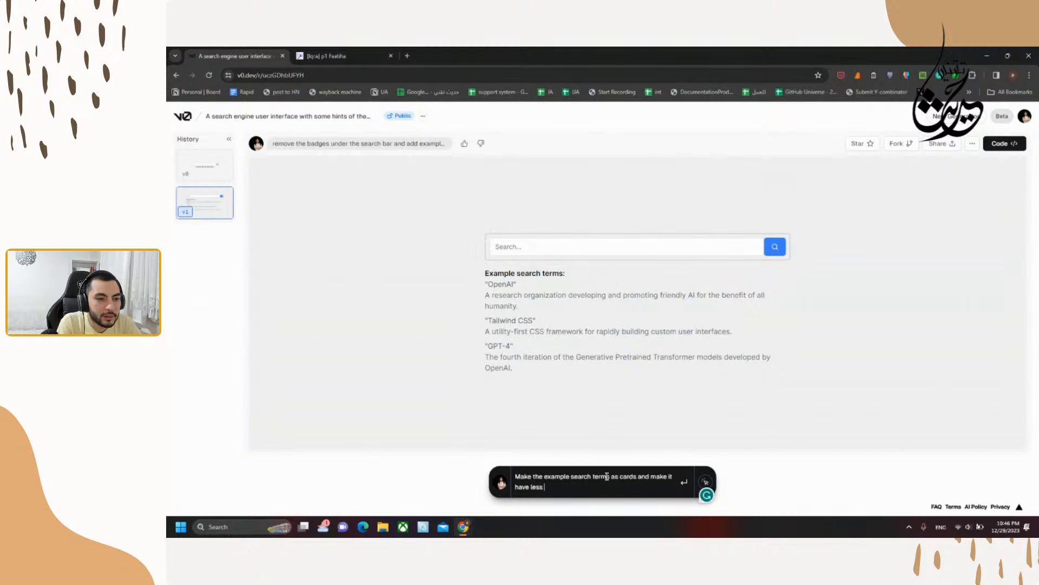
key("Return")
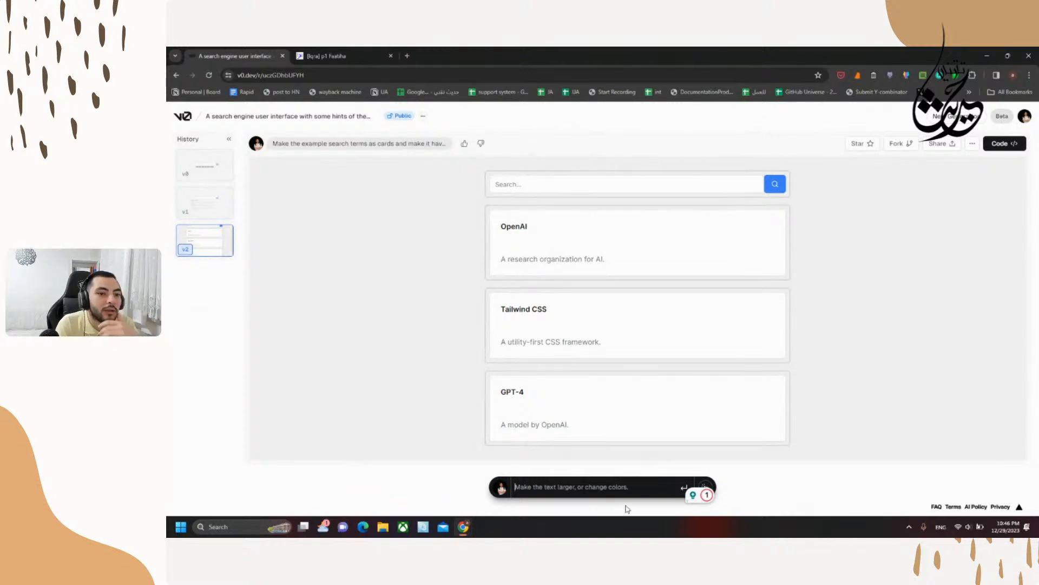
type("make")
key("BackSpace")
key("BackSpace")
key("BackSpace")
key("BackSpace")
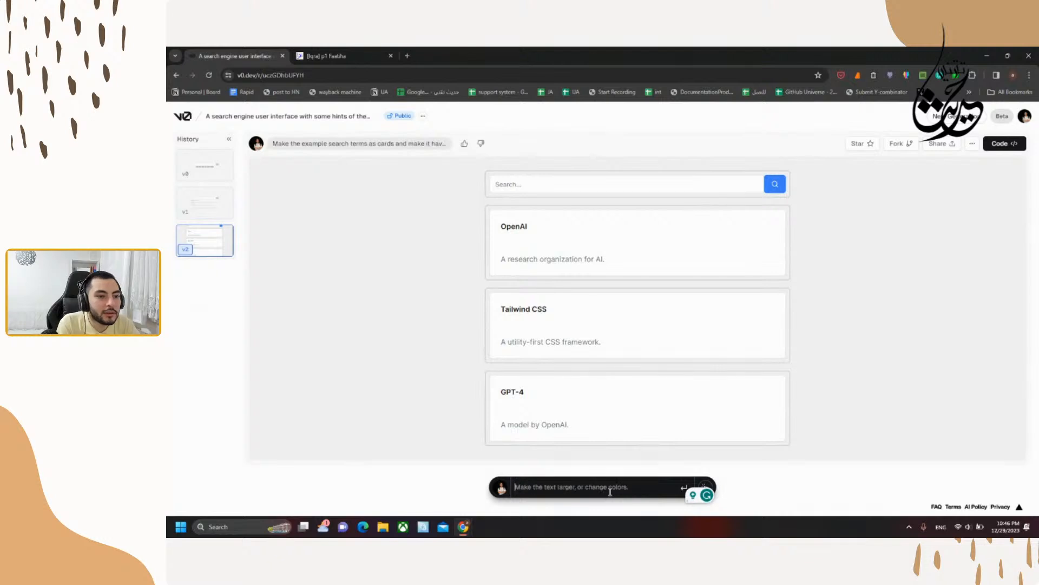
Step: Write the follow-up prompt "add some button to the cards so that the user can run the search from that button"
type("add some button to the cards so")
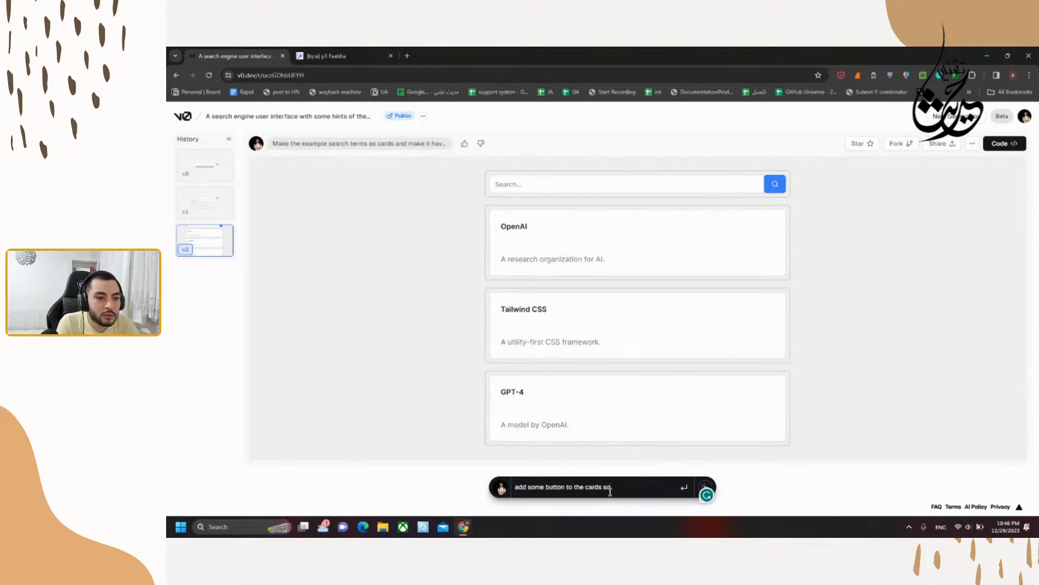
type(" that the user can ")
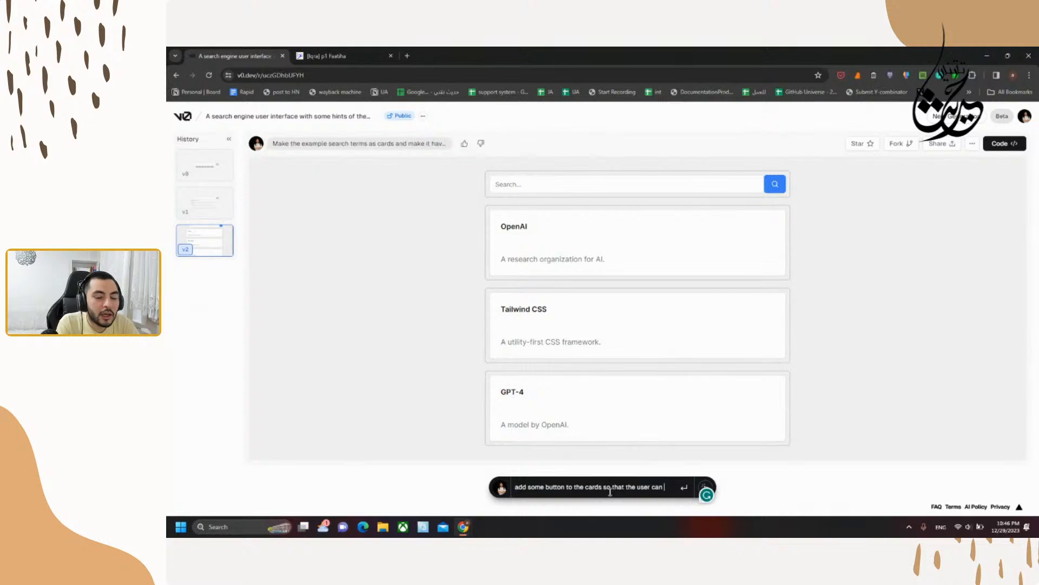
type("run")
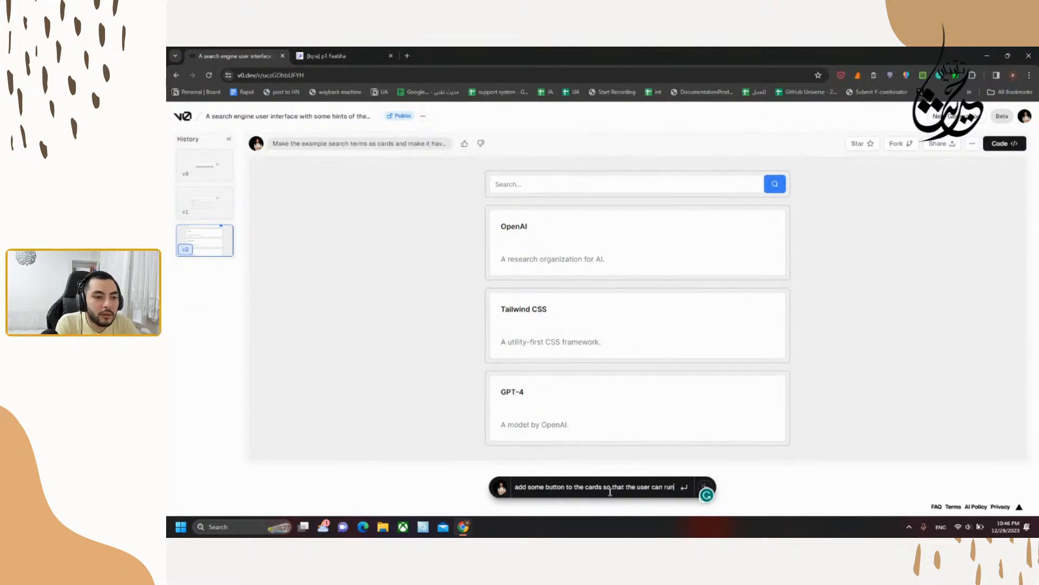
type(" the searc")
type("h f")
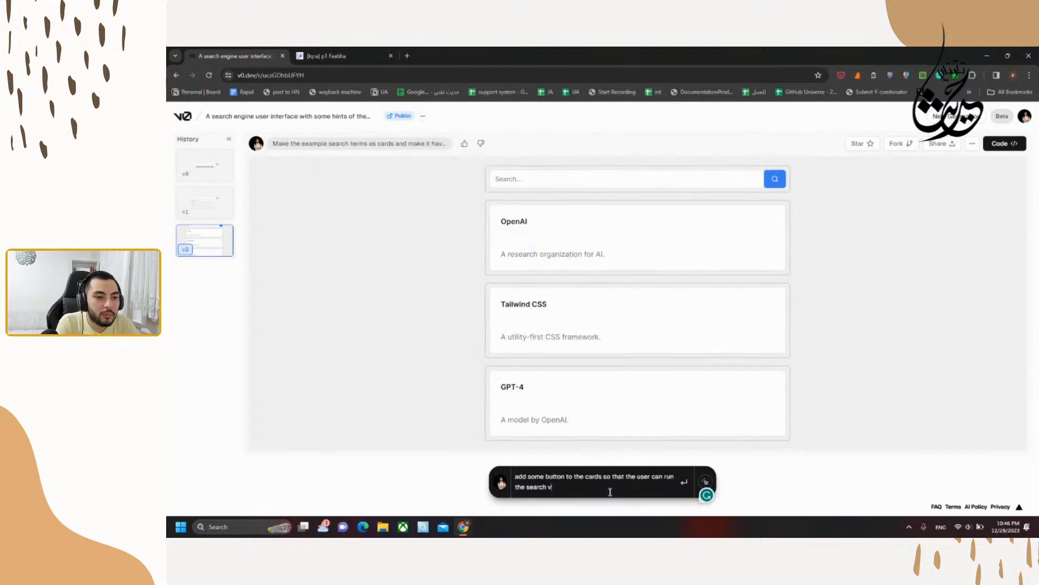
type("rom that butto")
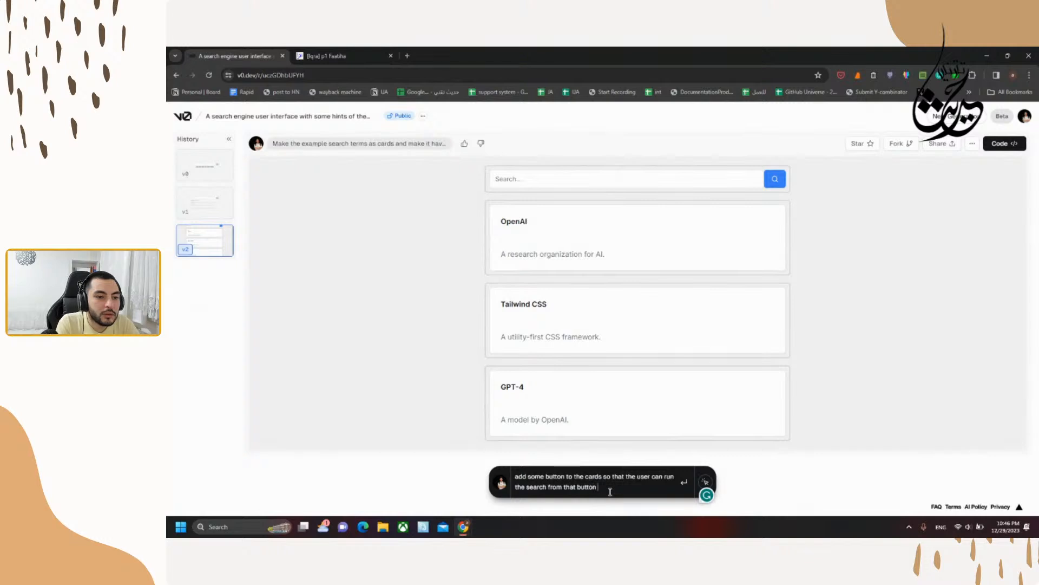
Step: Extend the prompt with ", and make the text in one line in those cards" and submit it to generate another version
type("n, and add")
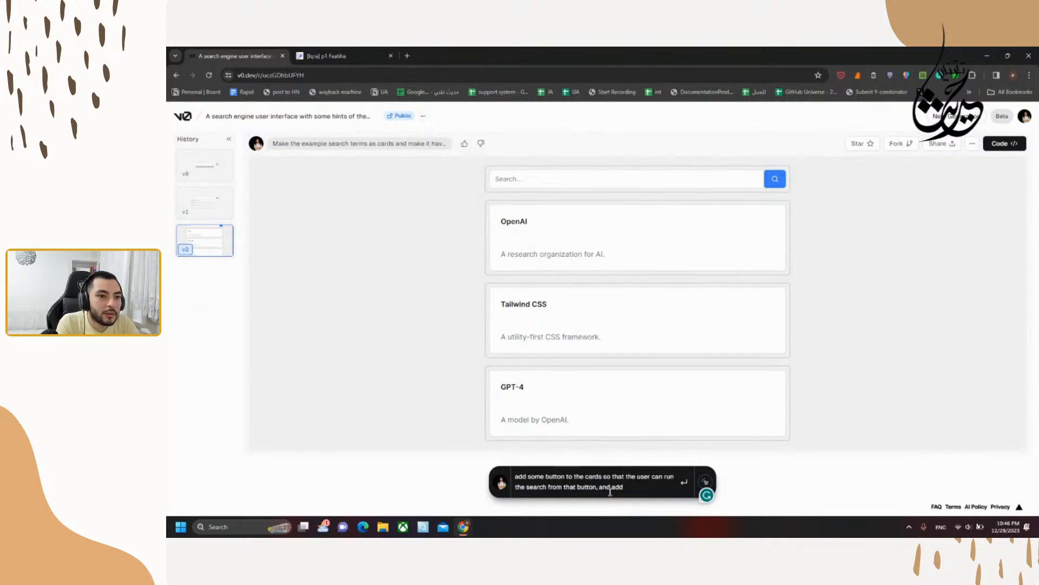
key("BackSpace")
key("BackSpace")
key("BackSpace")
type("mzk")
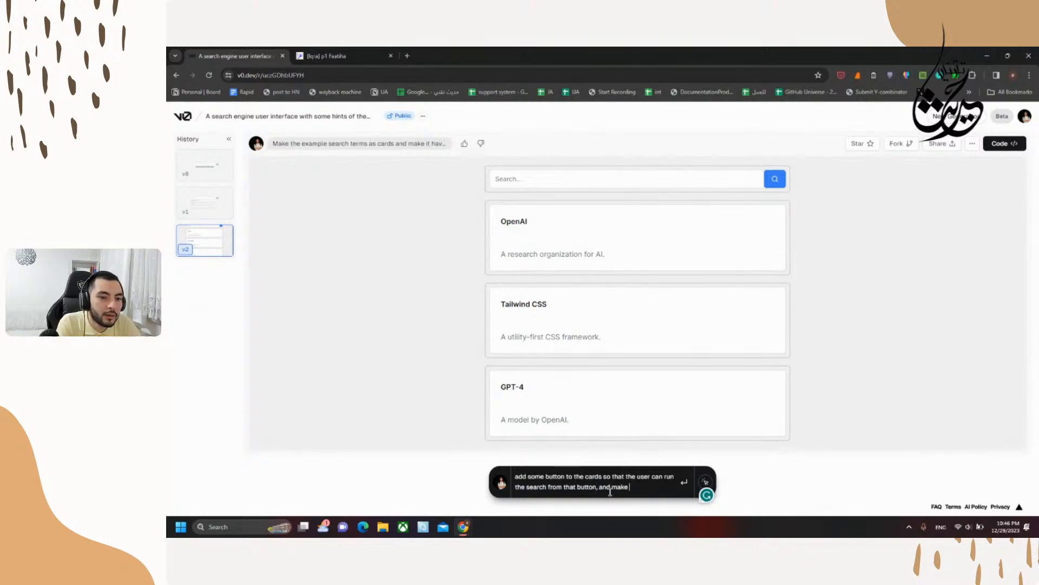
type("e the text in one line in those car")
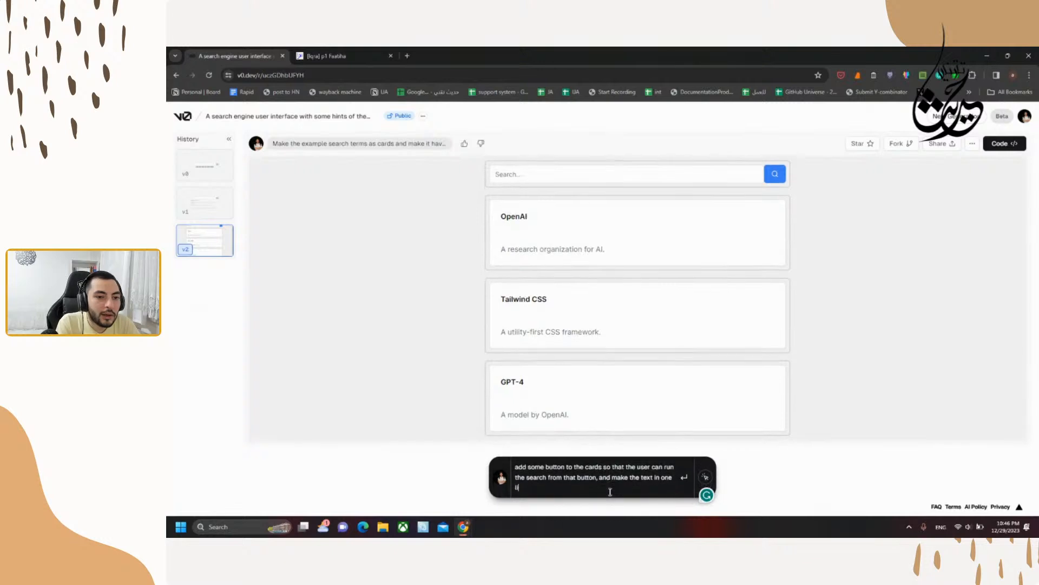
type("ds")
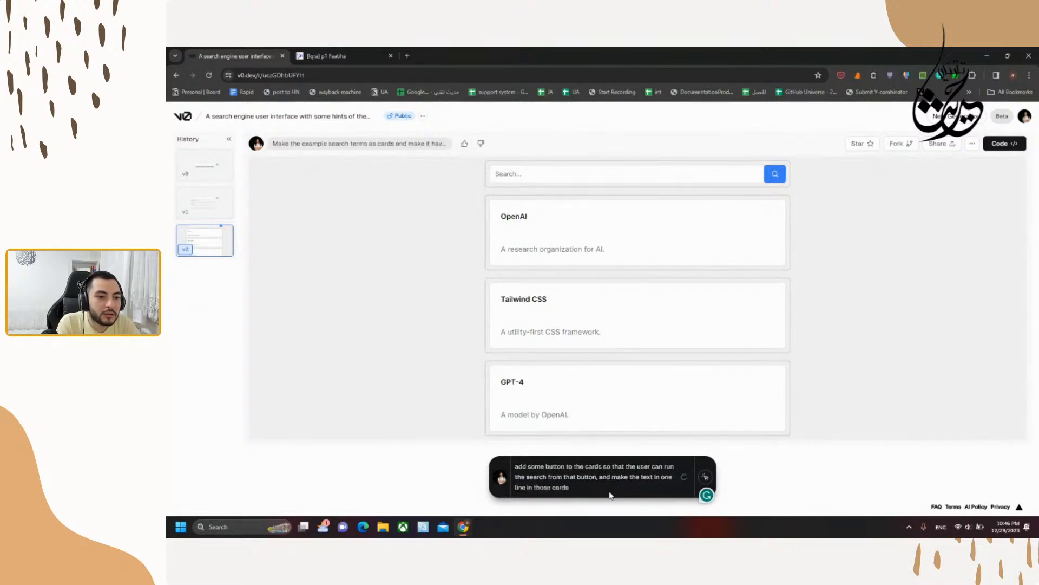
key("Return")
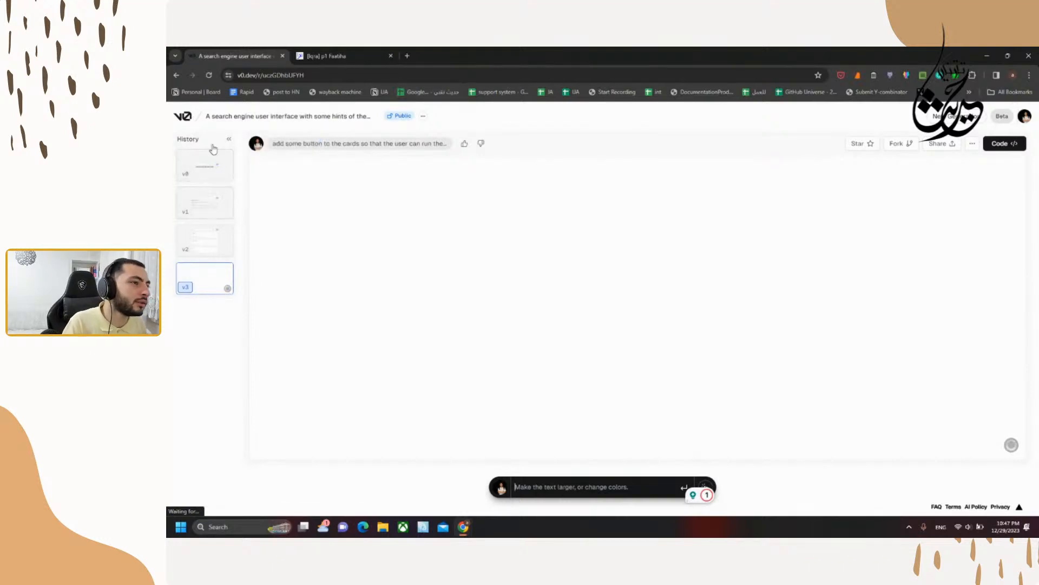
Step: Copy version v2's prompt into the browser's address bar to read it in full, and return to version v3
mouse_move(189, 248)
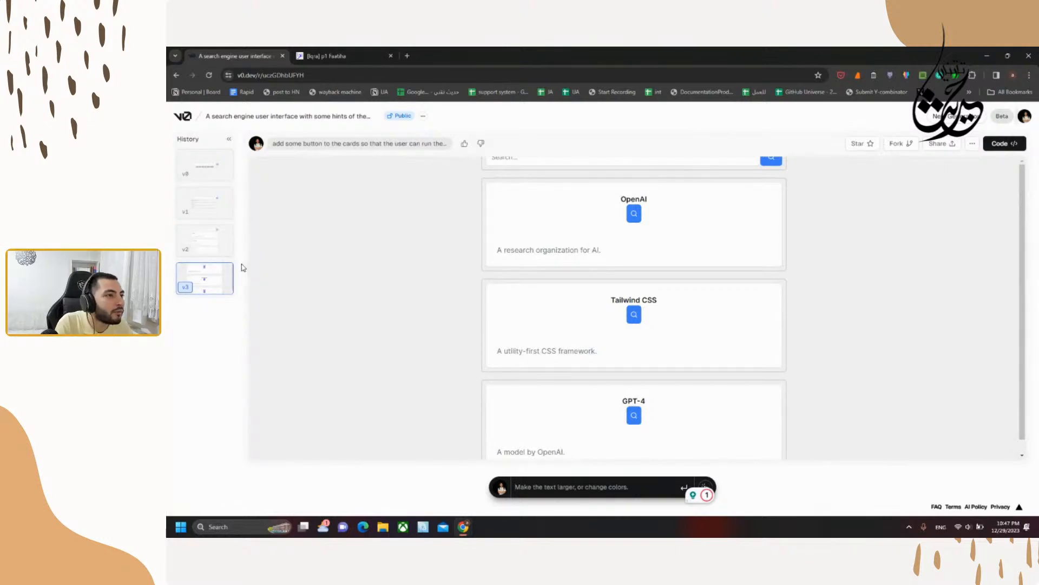
mouse_move(216, 291)
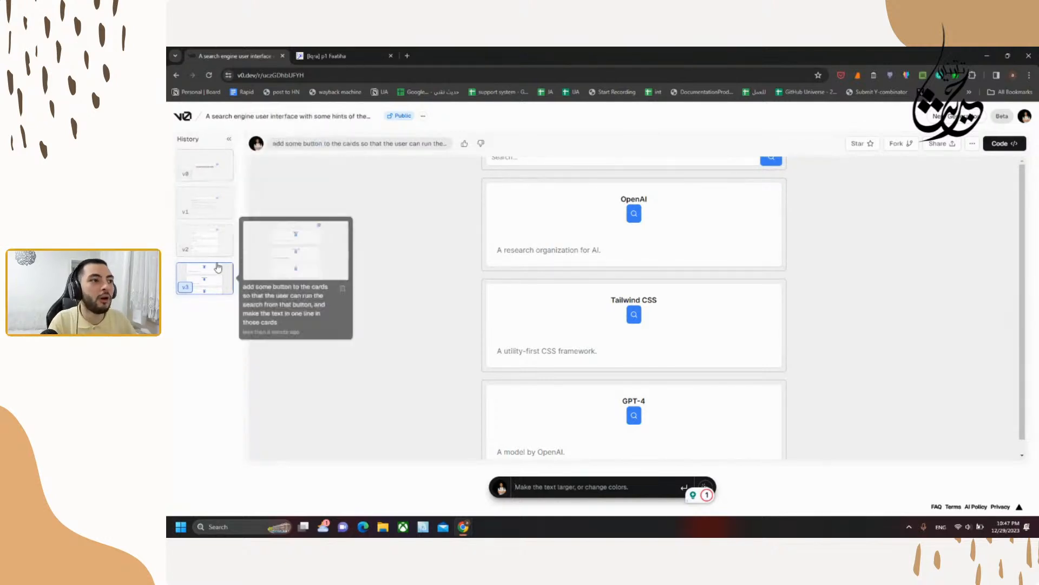
left_click(216, 241)
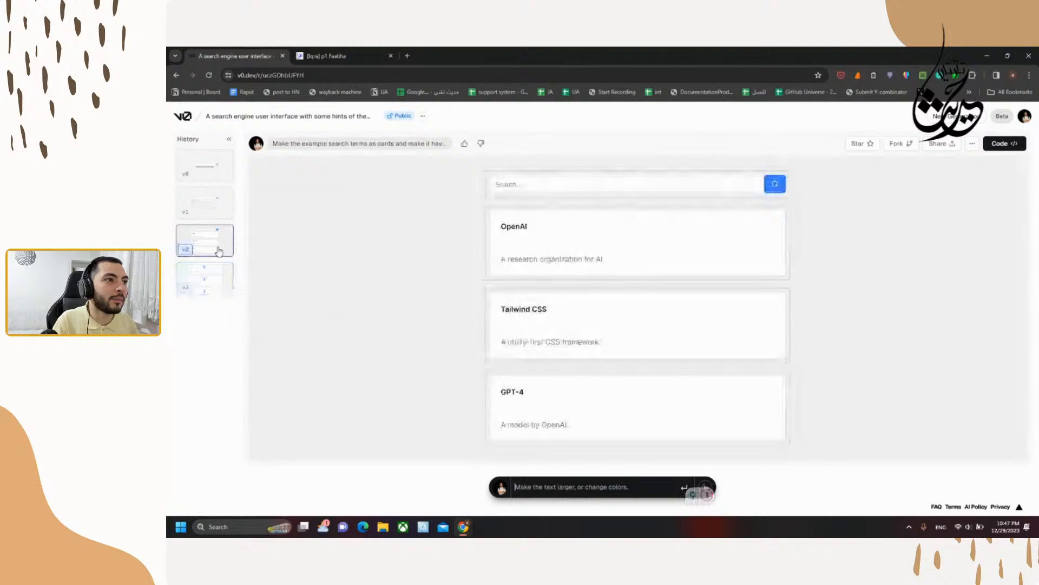
left_click(430, 145)
left_click(479, 76)
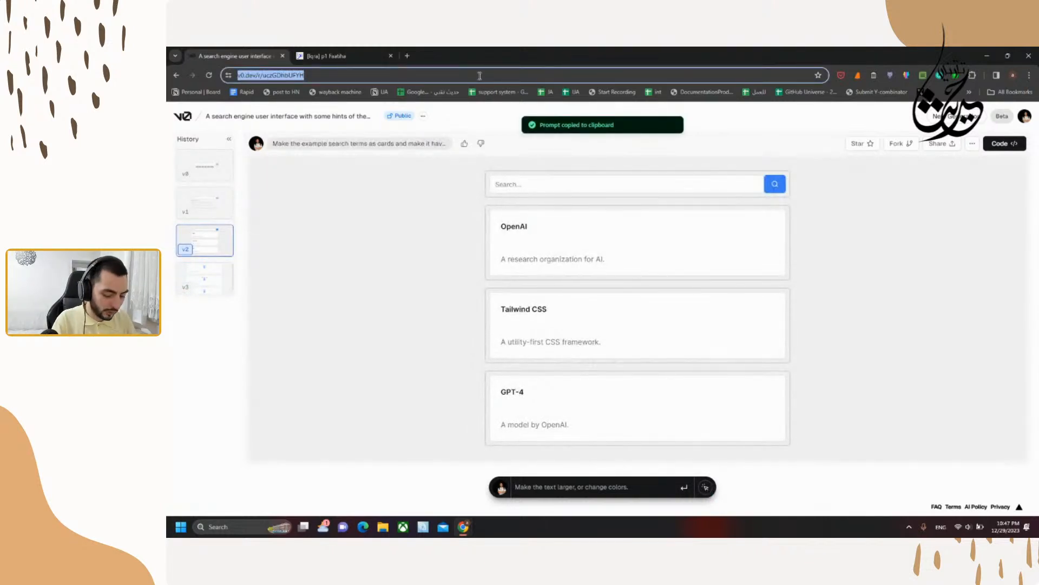
key("ctrl+v")
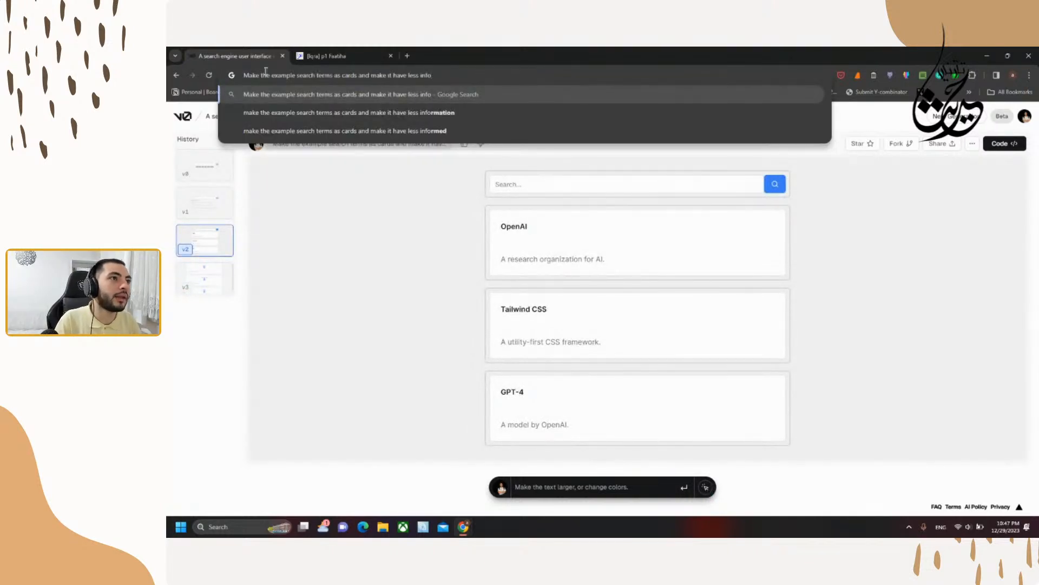
left_click(205, 277)
mouse_move(212, 287)
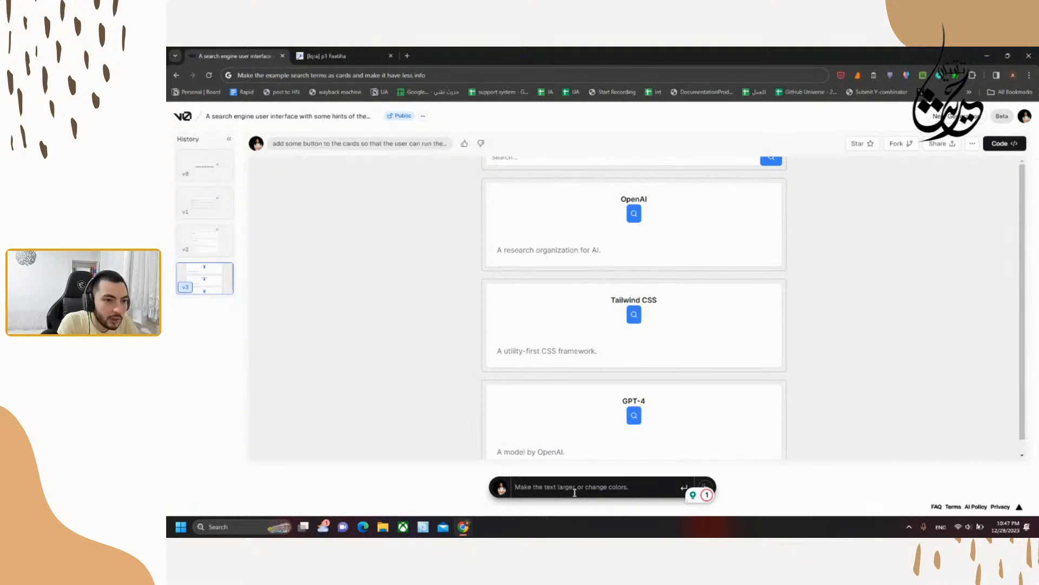
type("t")
key("BackSpace")
type("make the")
key("ctrl+a")
key("BackSpace")
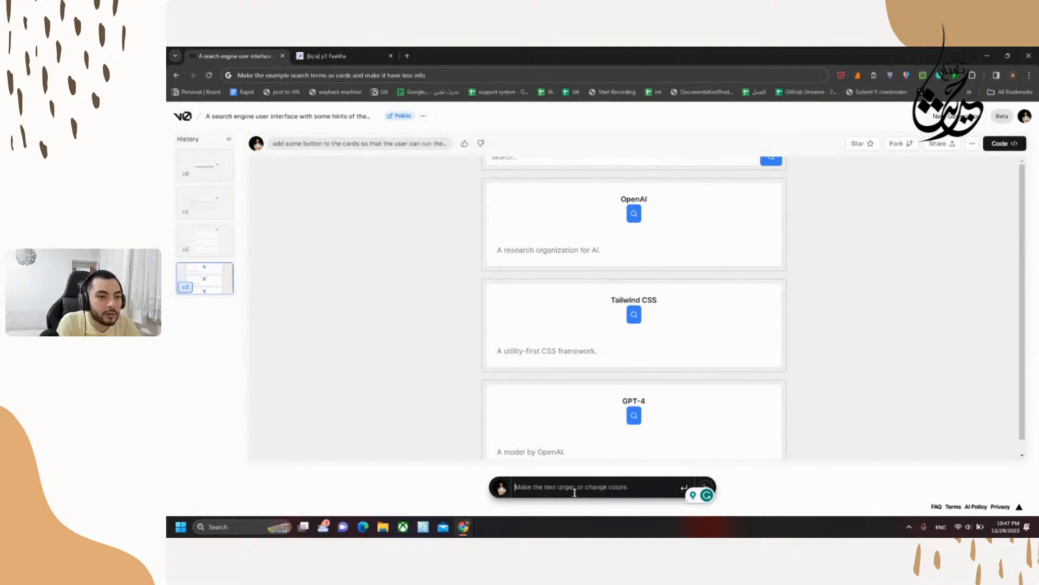
type("Change")
key("ctrl+a")
key("Right")
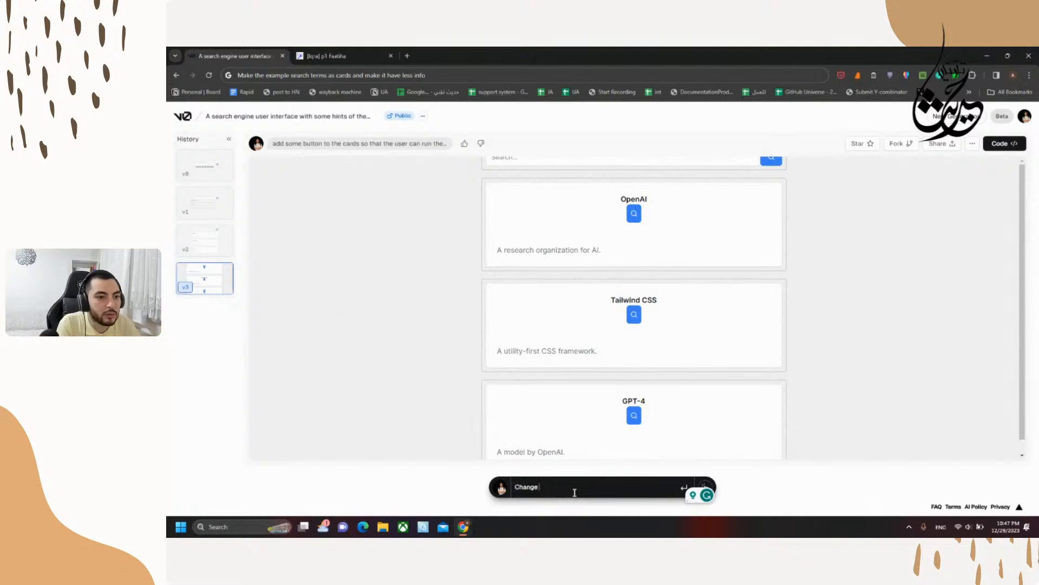
key("ctrl+a")
Step: Submit the follow-up prompt "reduce the height of the cards and make the text and button in one line"
type("reduce the hei")
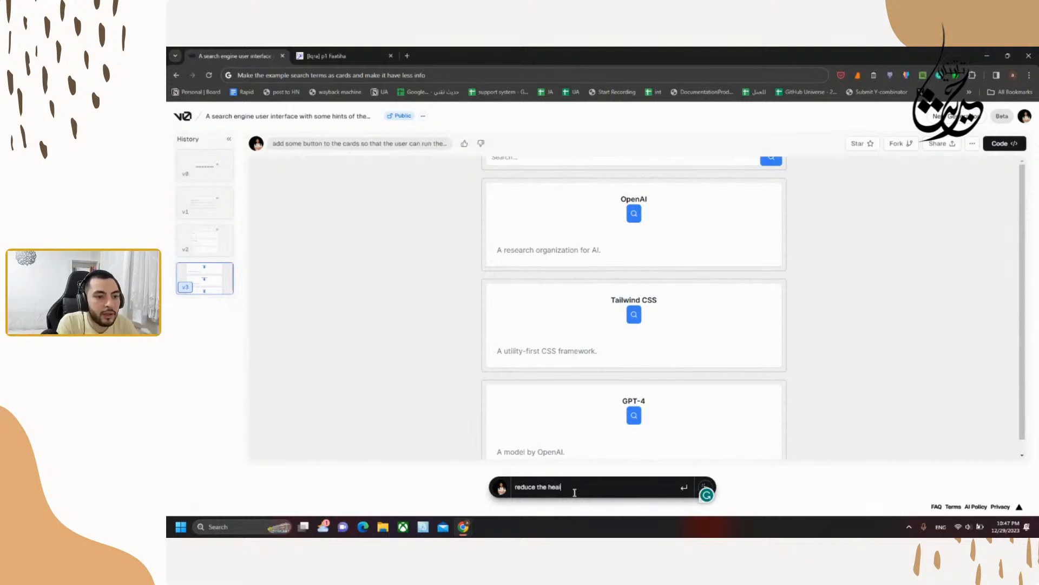
type("ght of the car")
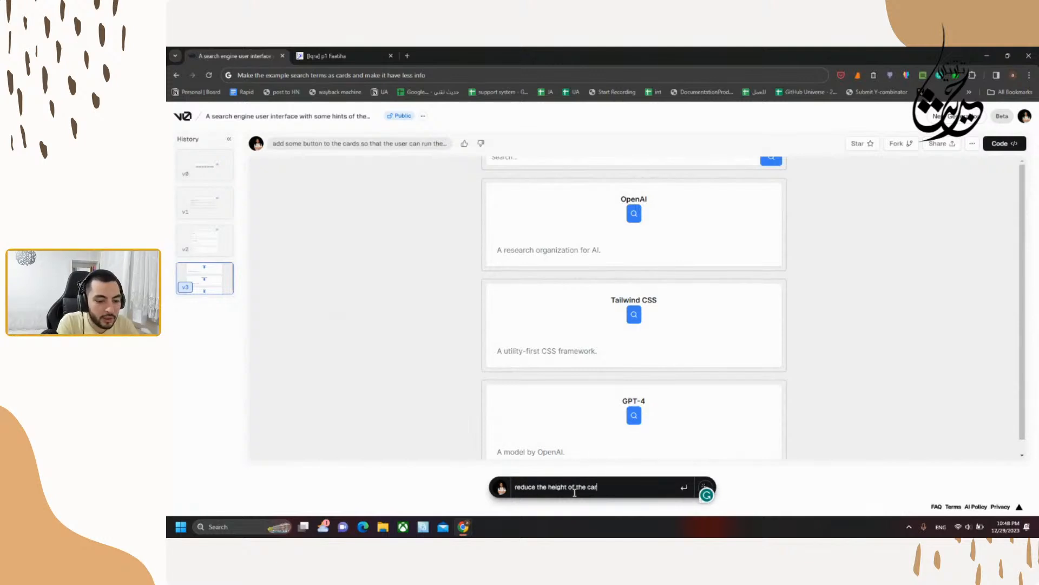
type("ds an")
type("d ma")
key("BackSpace")
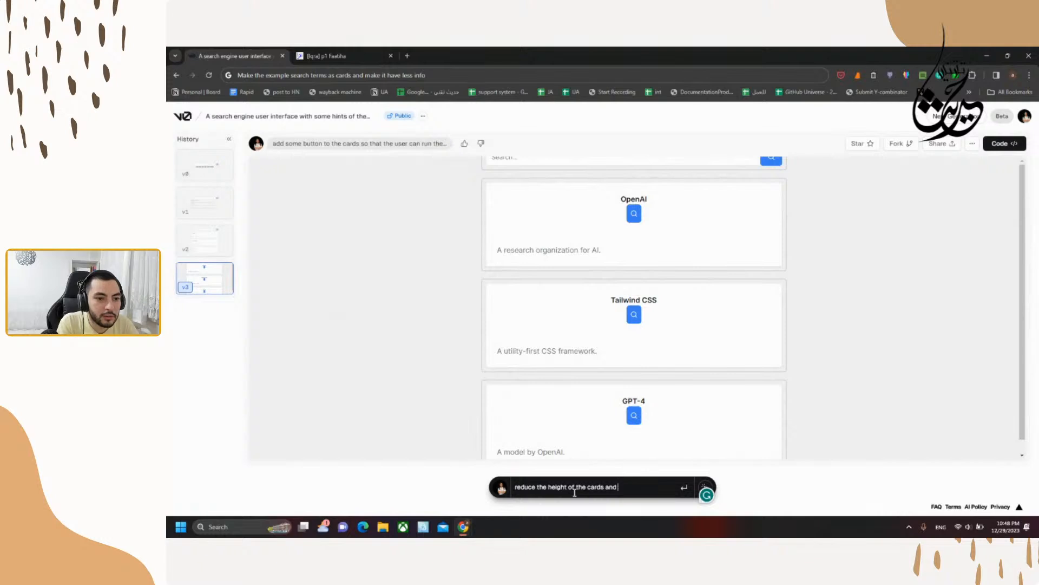
type("make the text and butto")
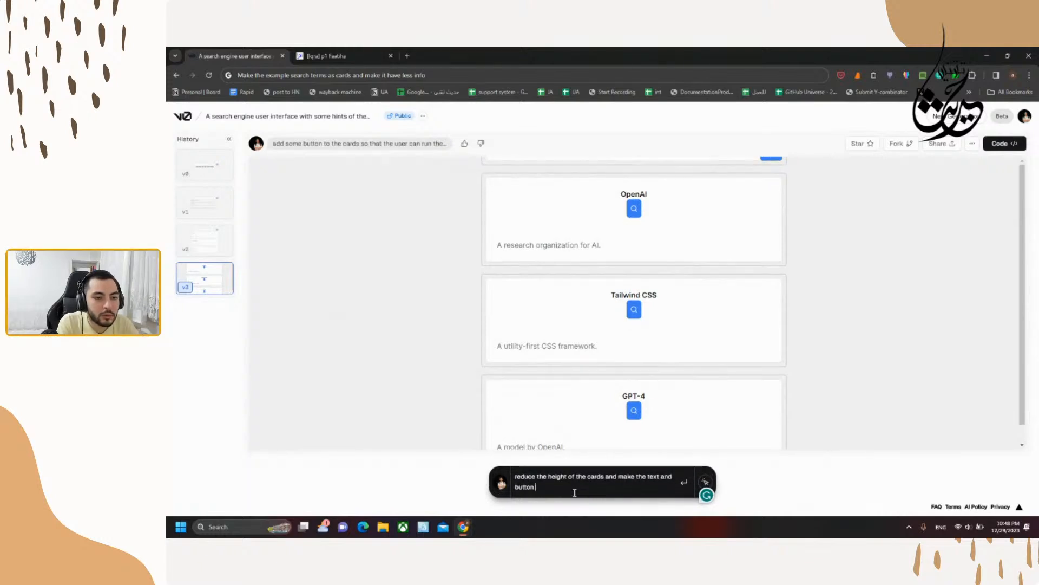
type("n in one line")
key("Return")
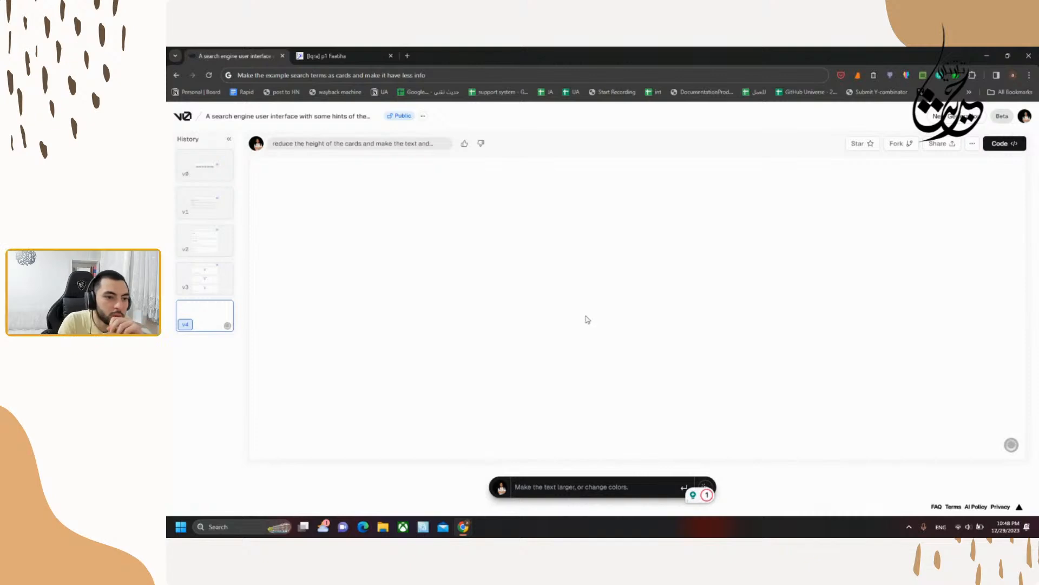
Step: Examine the card layout of version v4 and compare it with version v3 at default page zoom
scroll(588, 318, "up", 4)
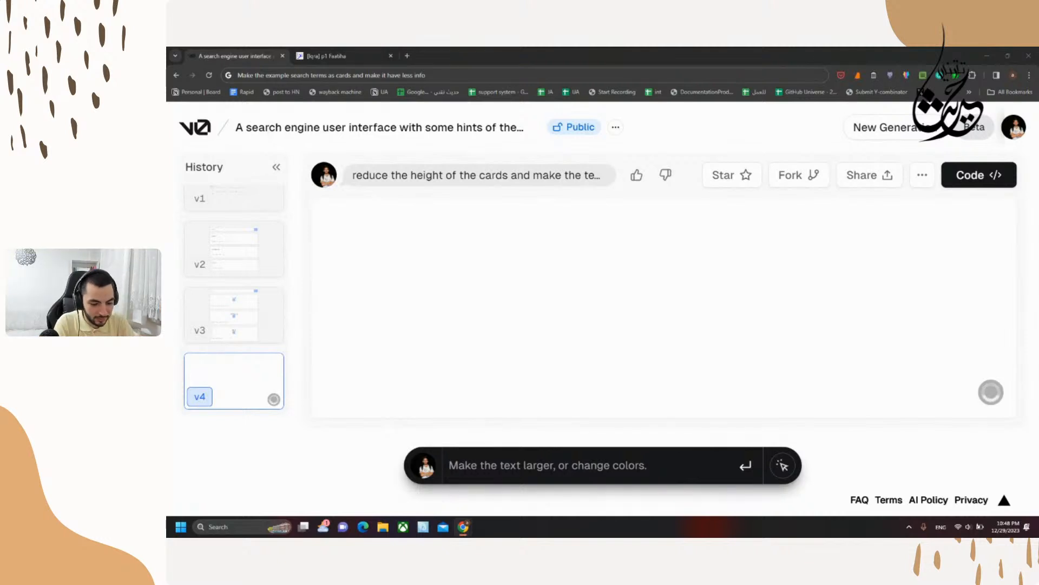
key("super+space")
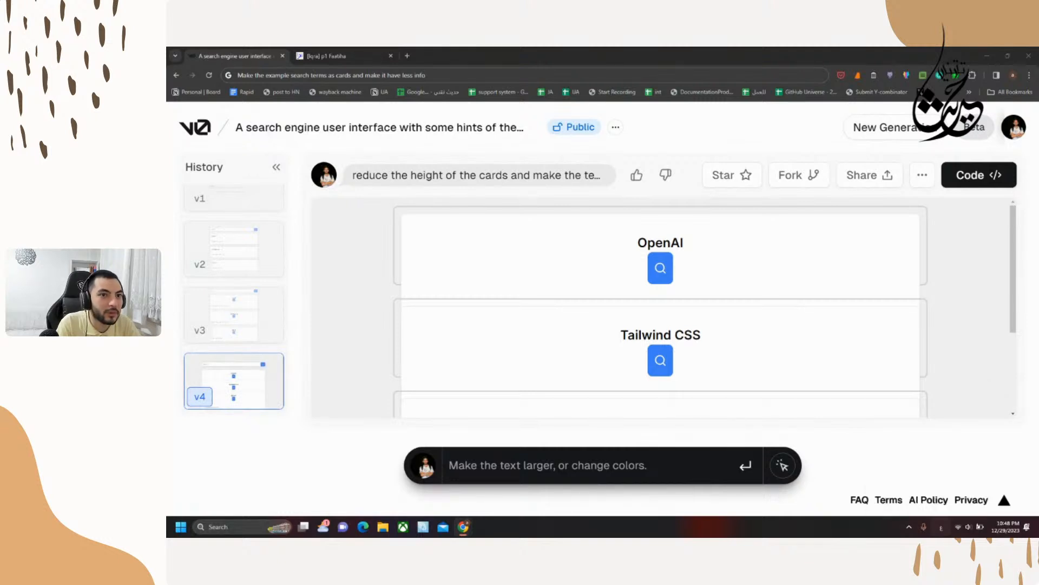
left_click(234, 314)
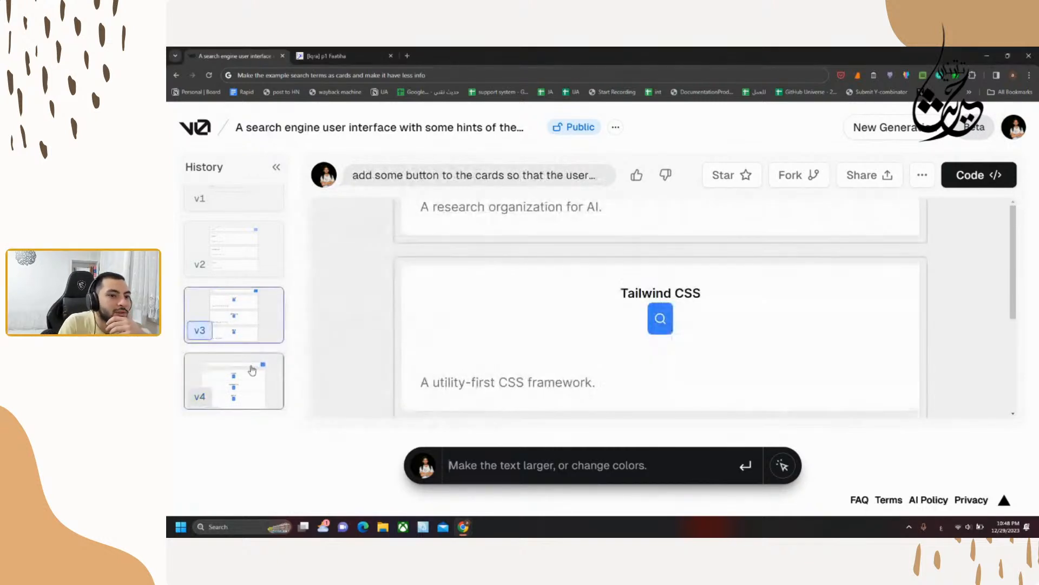
left_click(267, 367)
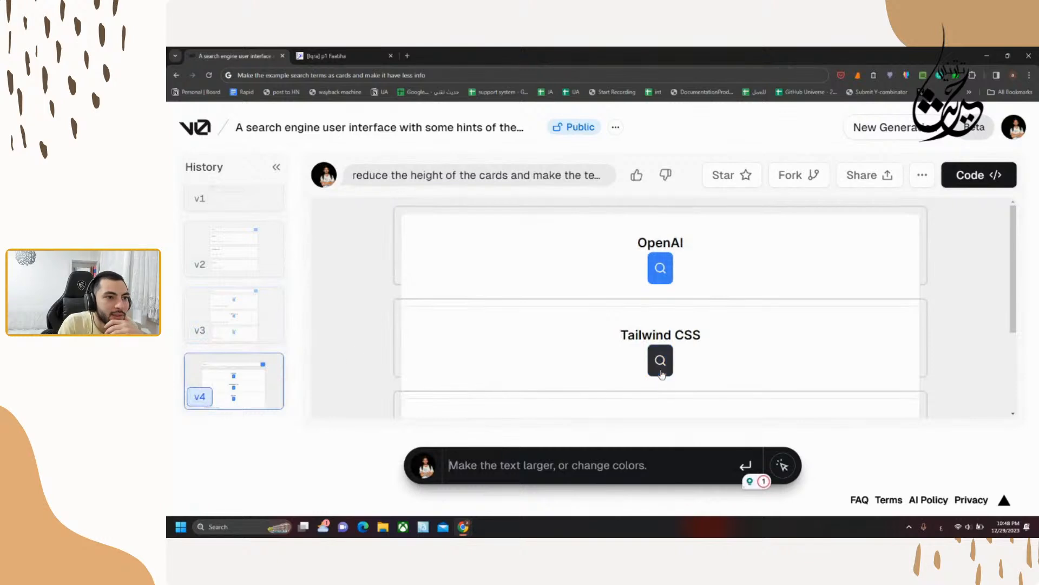
scroll(662, 374, "down", 2)
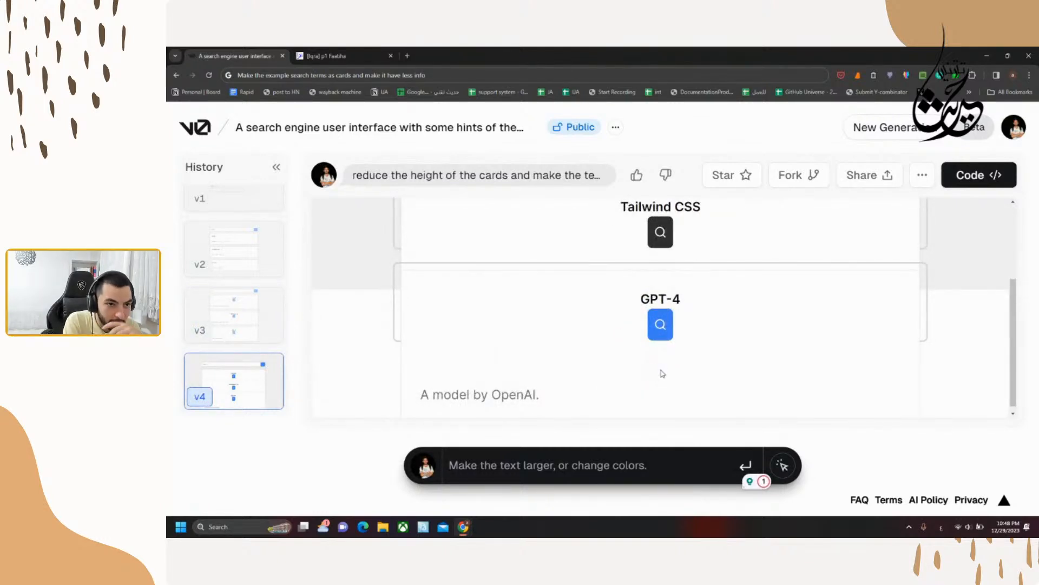
key("ctrl+0")
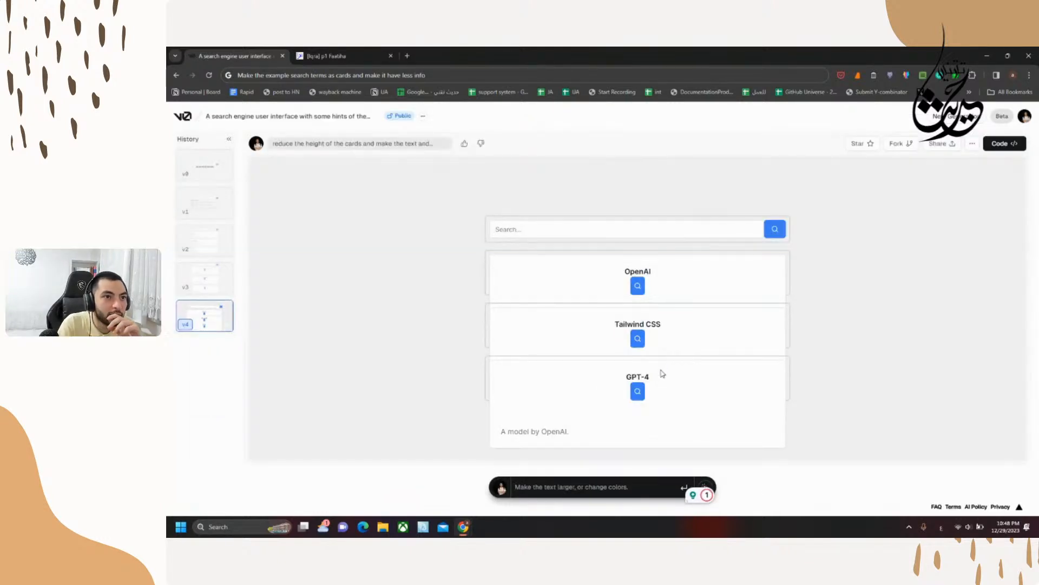
left_click(205, 278)
left_click(220, 316)
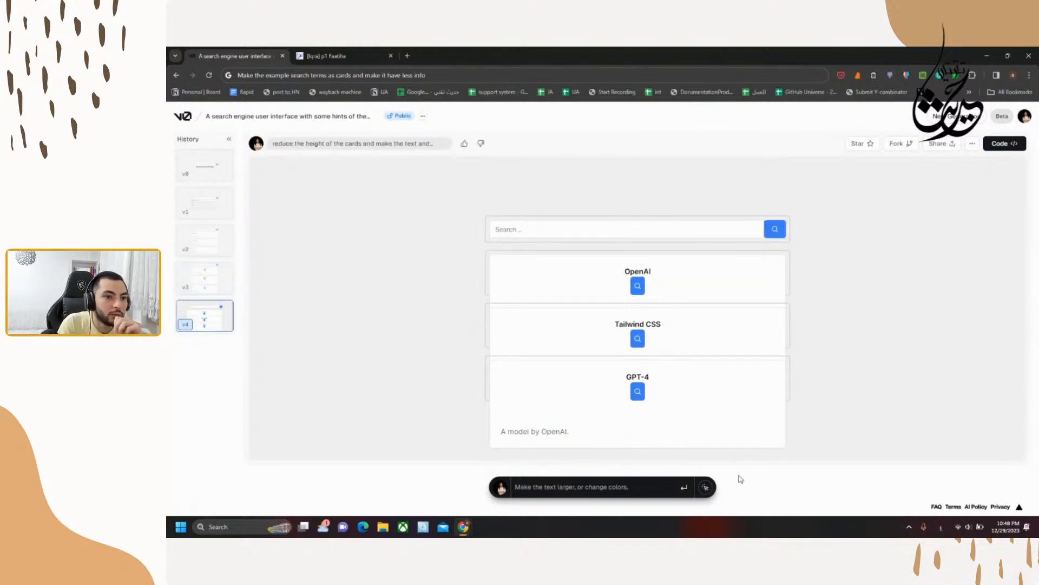
Step: Pick the OpenAI card in version v4 and submit the element edit "make the text and search button in one line"
left_click(706, 487)
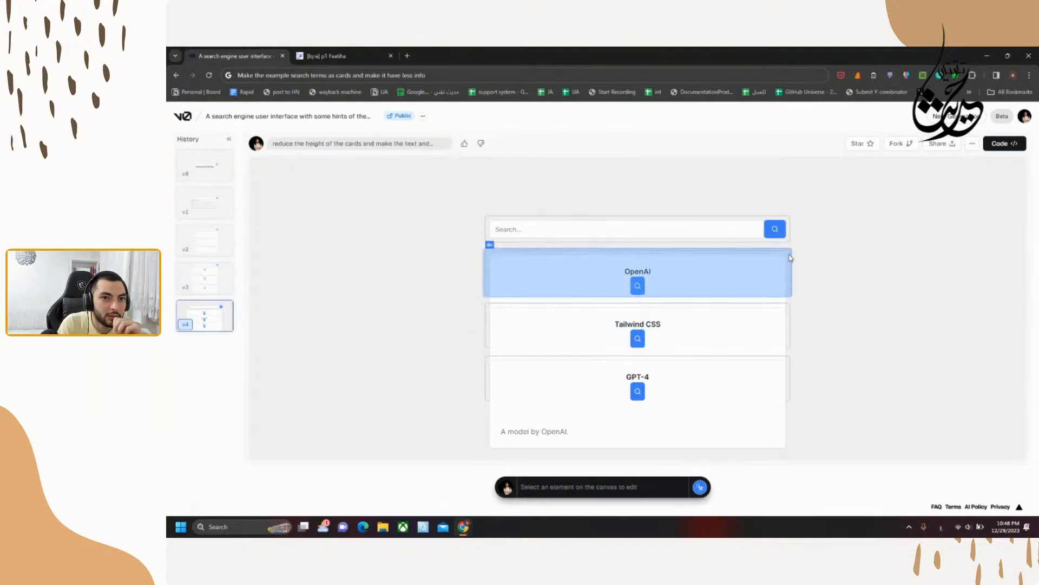
left_click(790, 258)
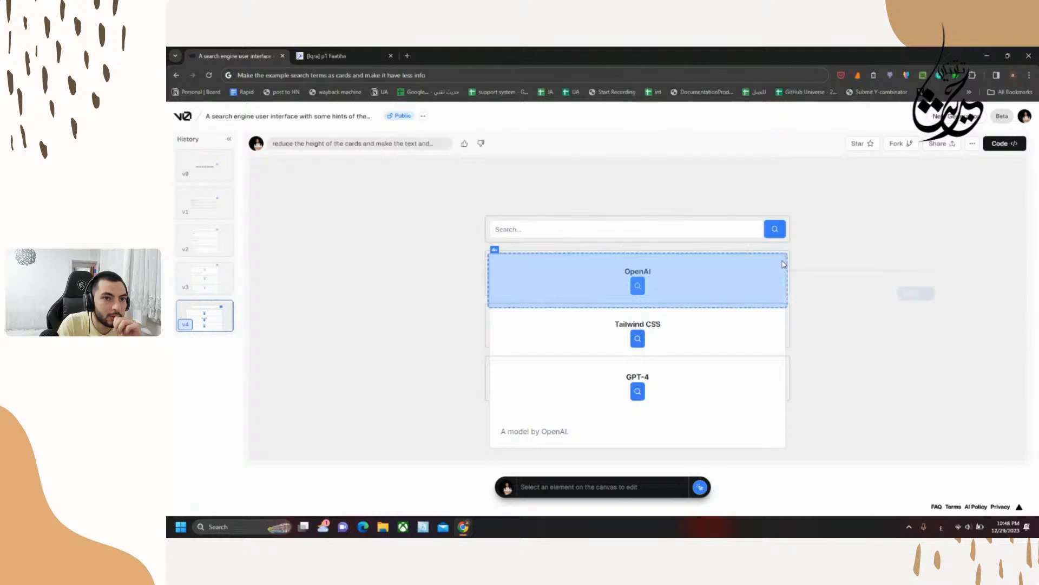
key("Return")
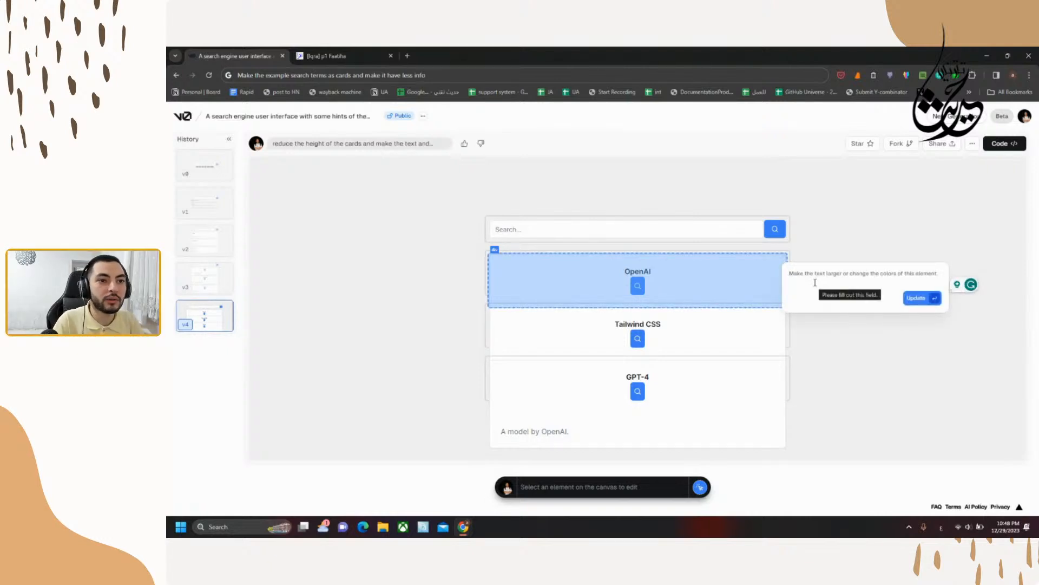
type("ةشنث")
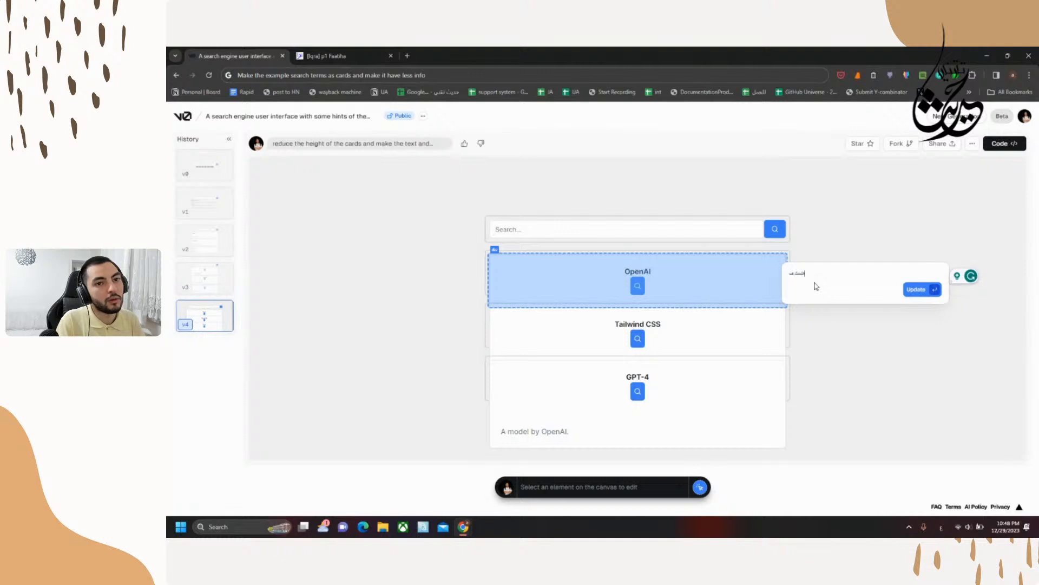
key("BackSpace")
key("BackSpace")
key("BackSpace")
key("BackSpace")
key("super+space")
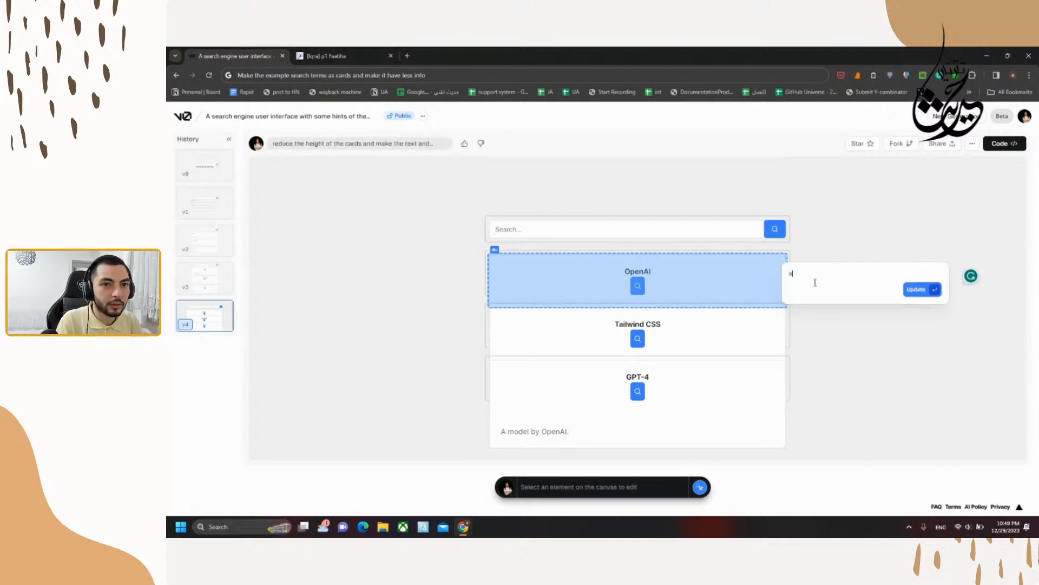
type("make th t")
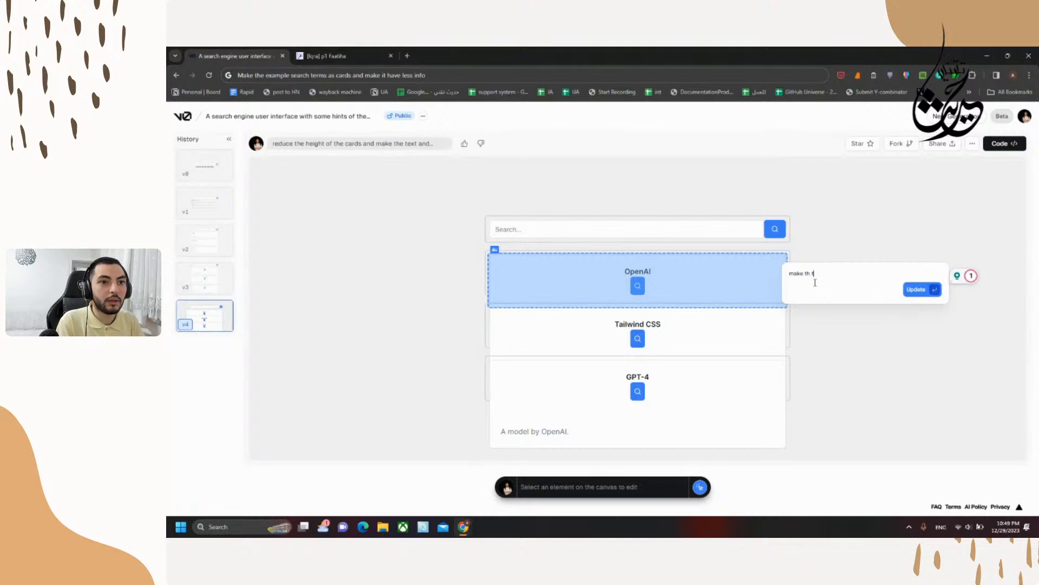
type("exe")
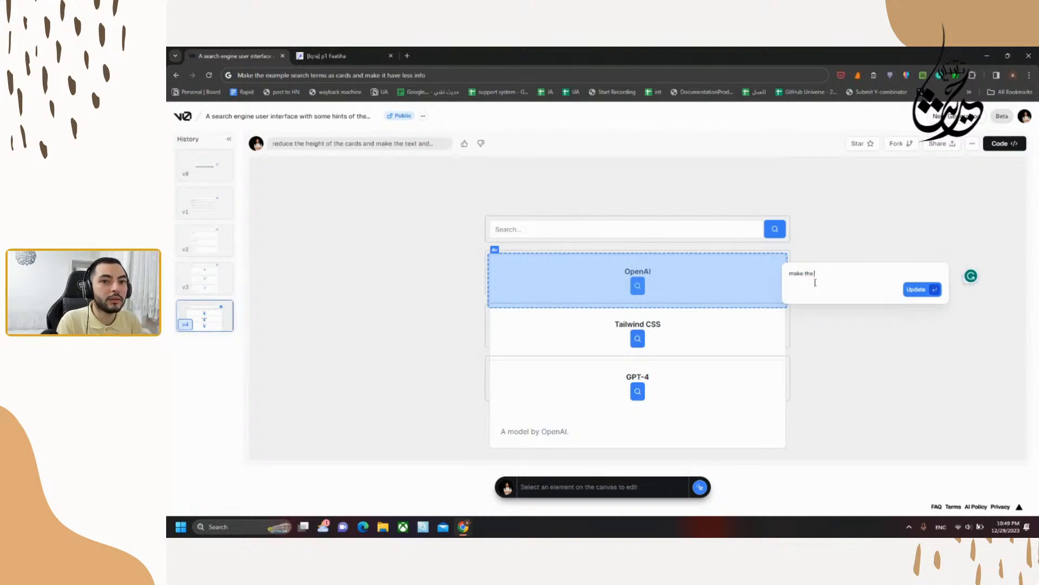
type(" text and searc")
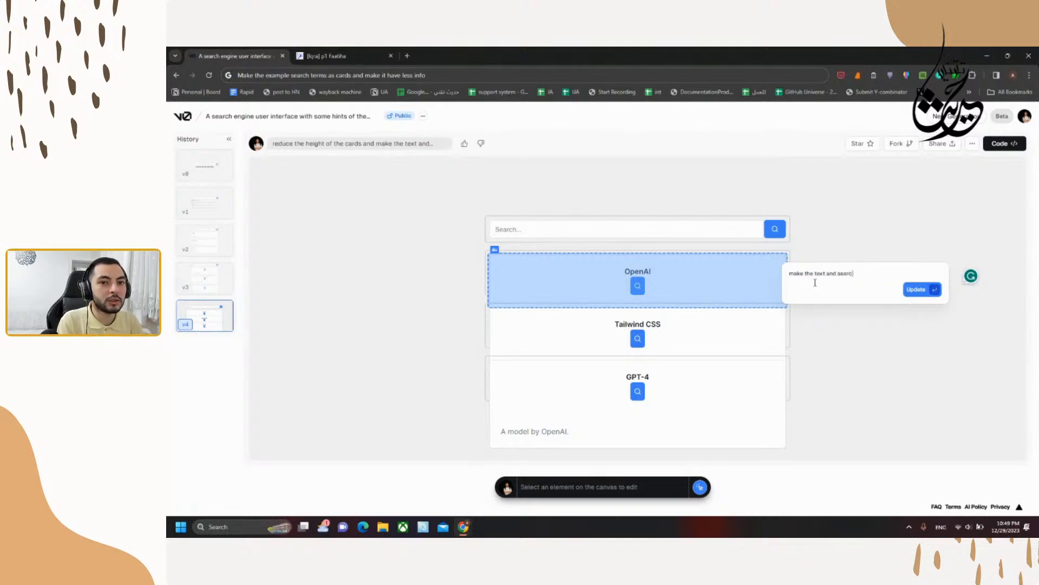
type("h button in one line")
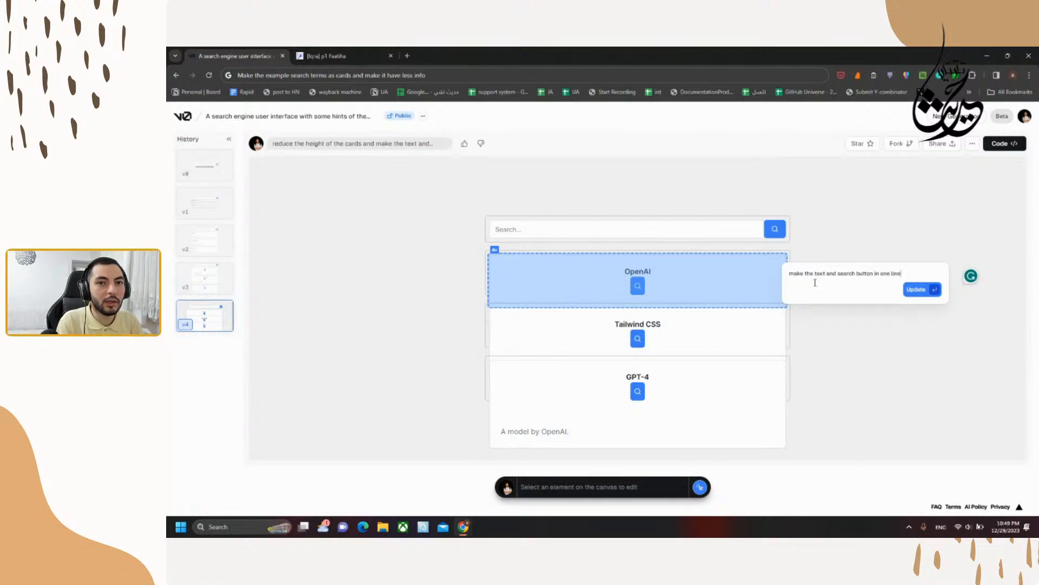
key("Return")
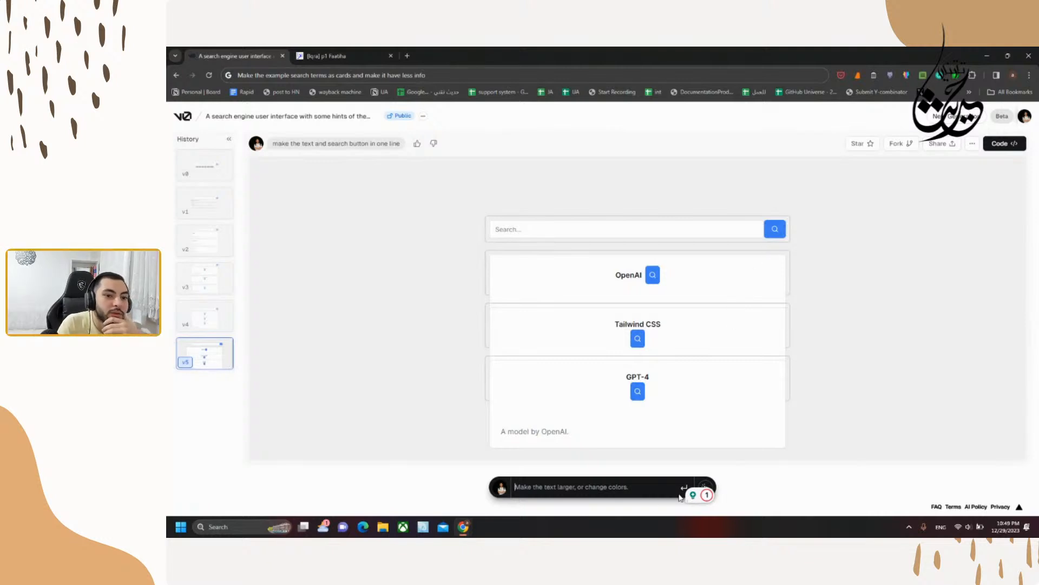
Step: Pick the OpenAI card in version v5 and submit the edit "Make the white background fit, the border behind it"
left_click(706, 484)
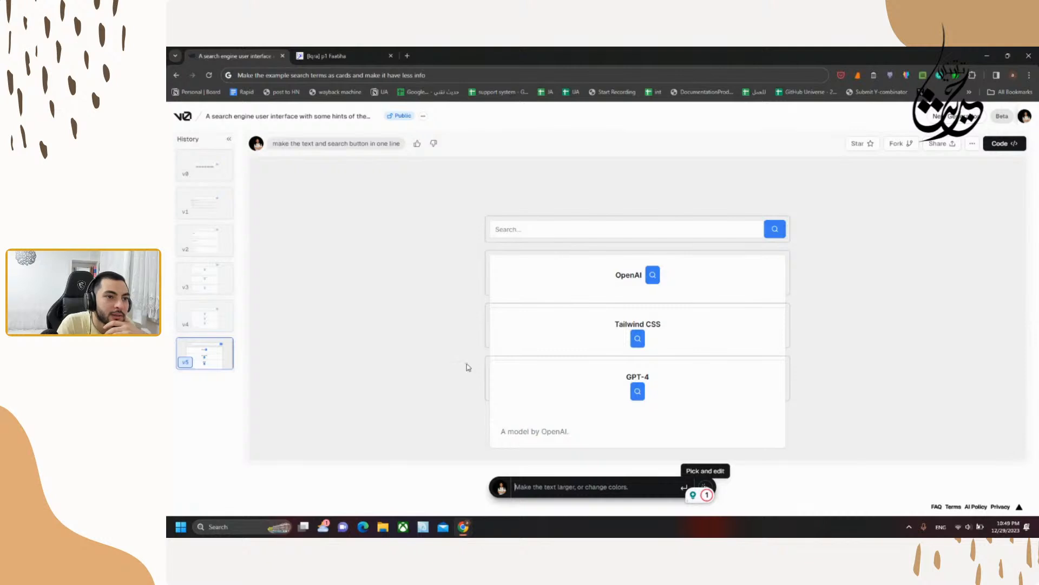
left_click(704, 487)
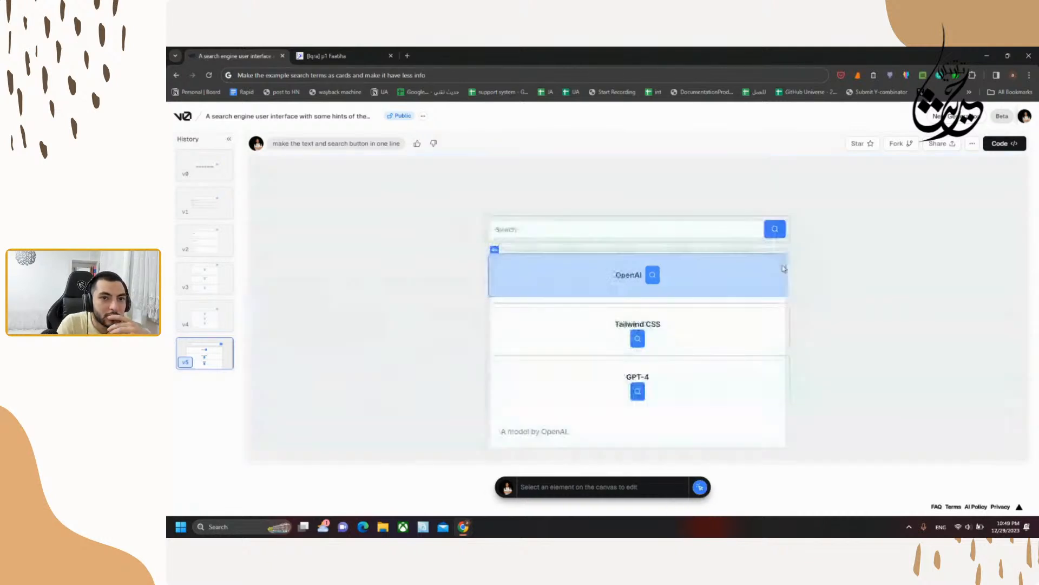
left_click(779, 273)
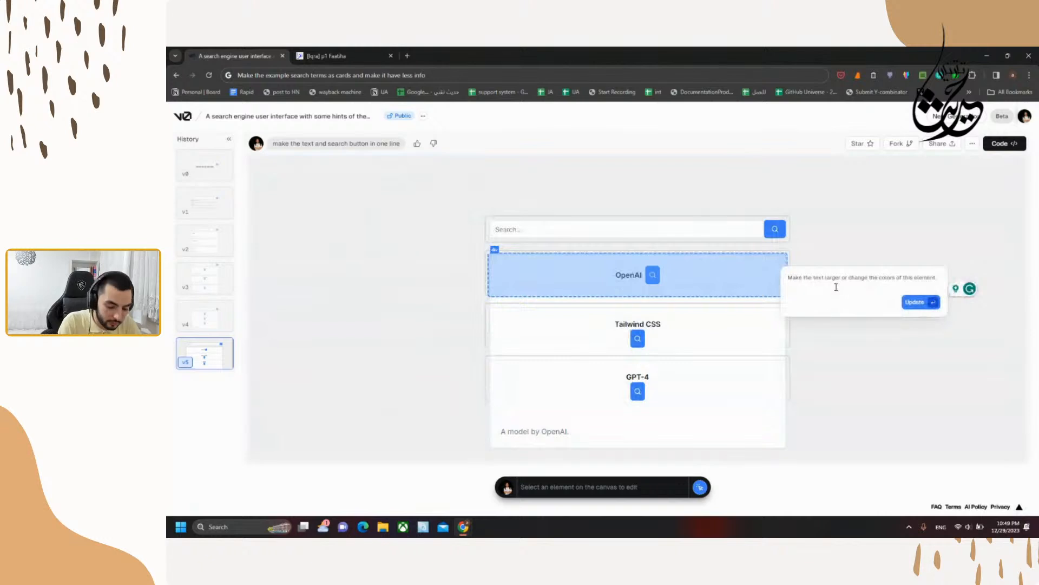
type("Make the")
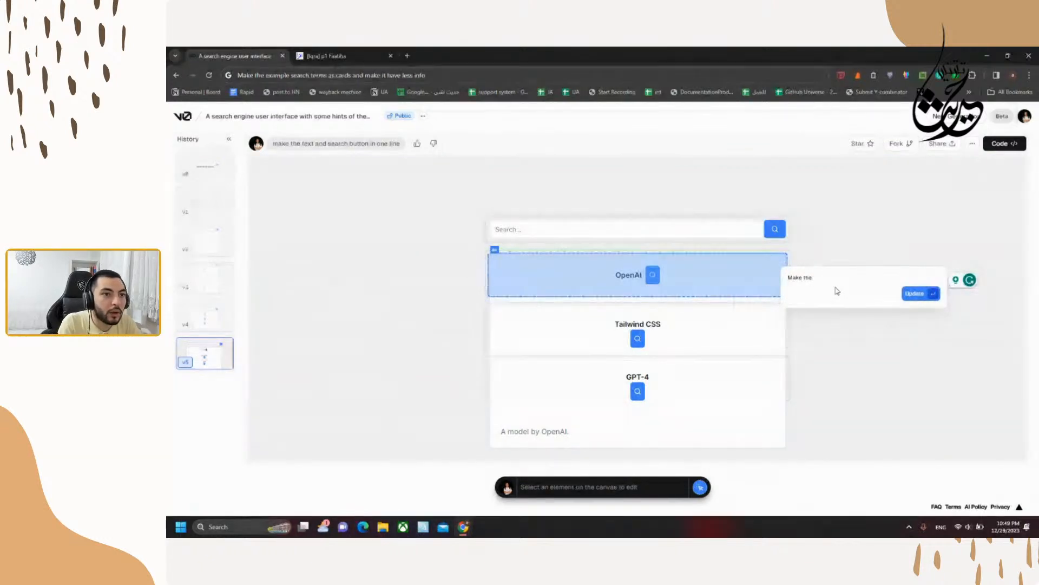
type(" white backgrou")
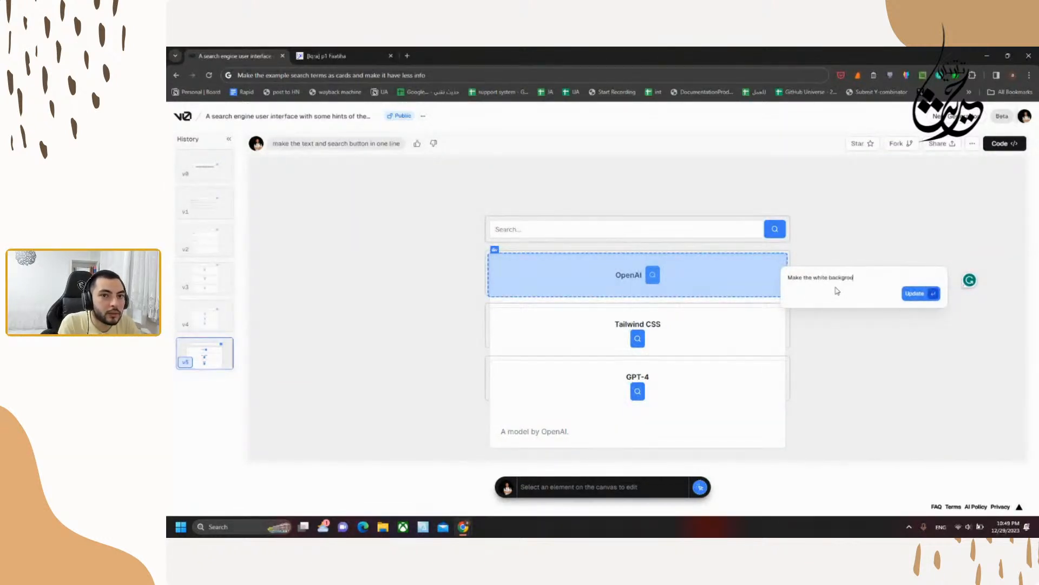
type("nd fit, the bo")
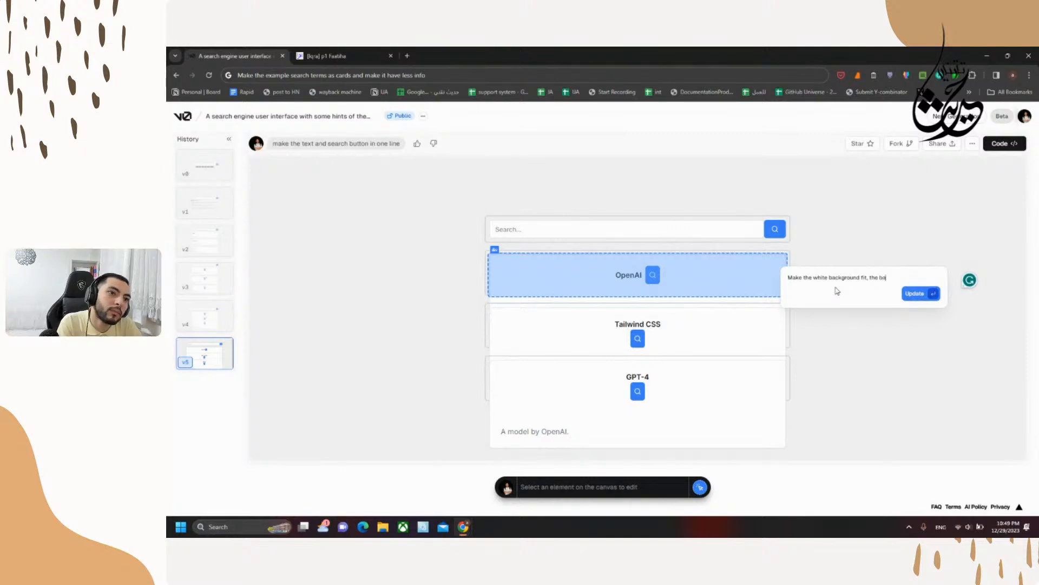
type("rder behind it")
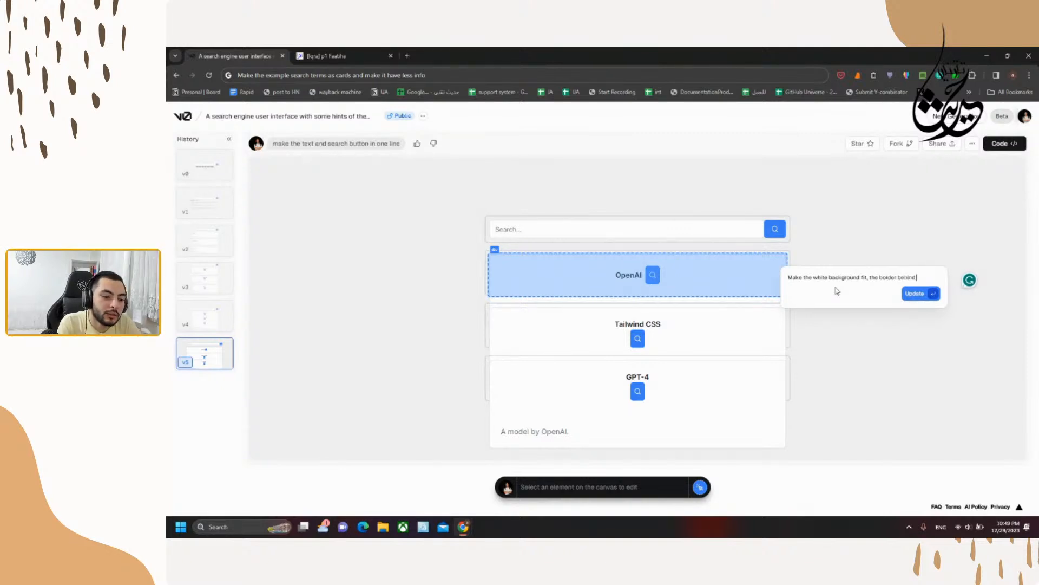
key("Return")
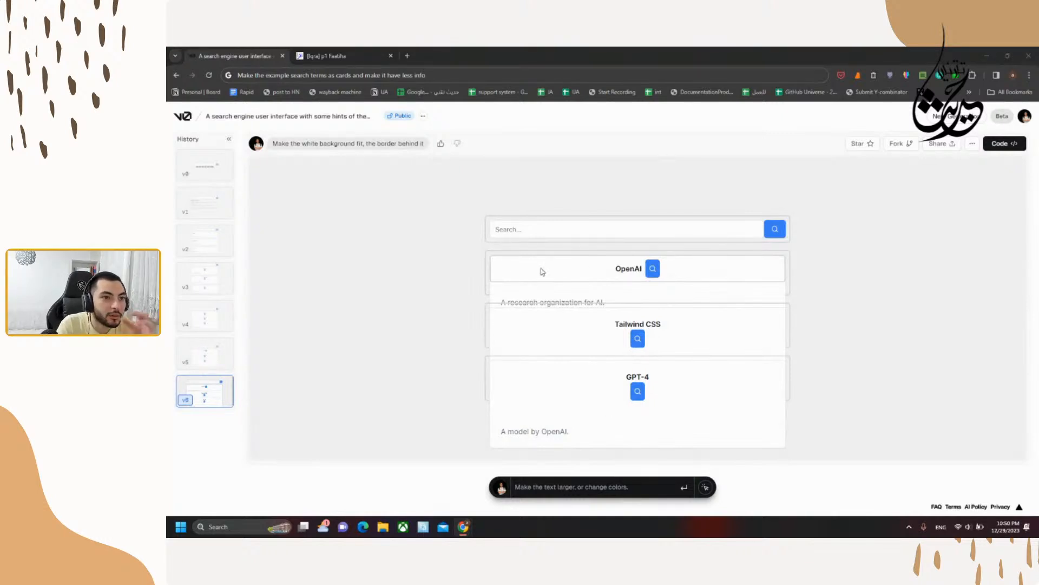
Step: Submit the follow-up prompt "fix the three cards based on the first one" for the whole design
left_click(536, 489)
type("fix")
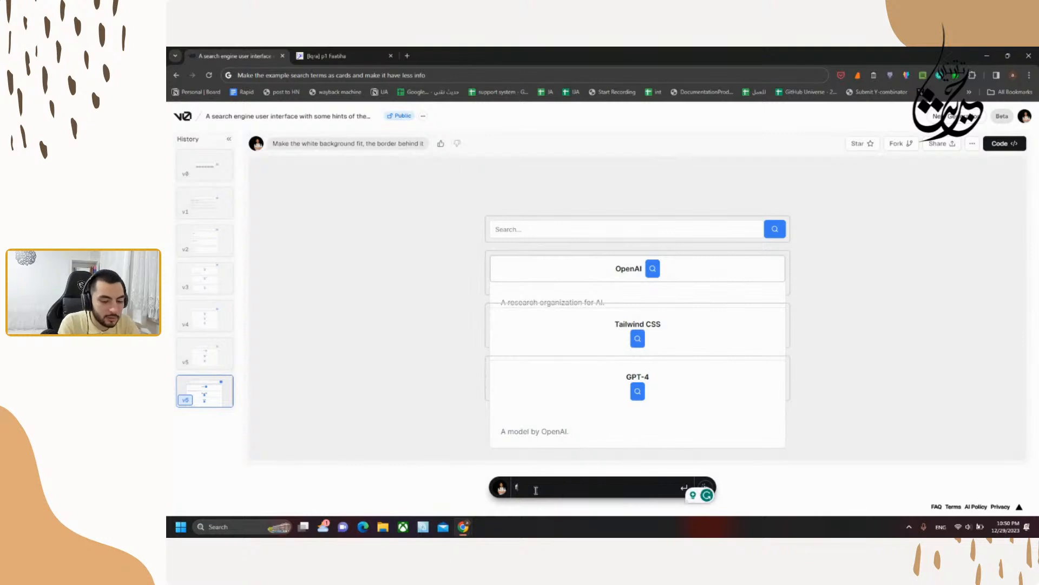
type(" the th")
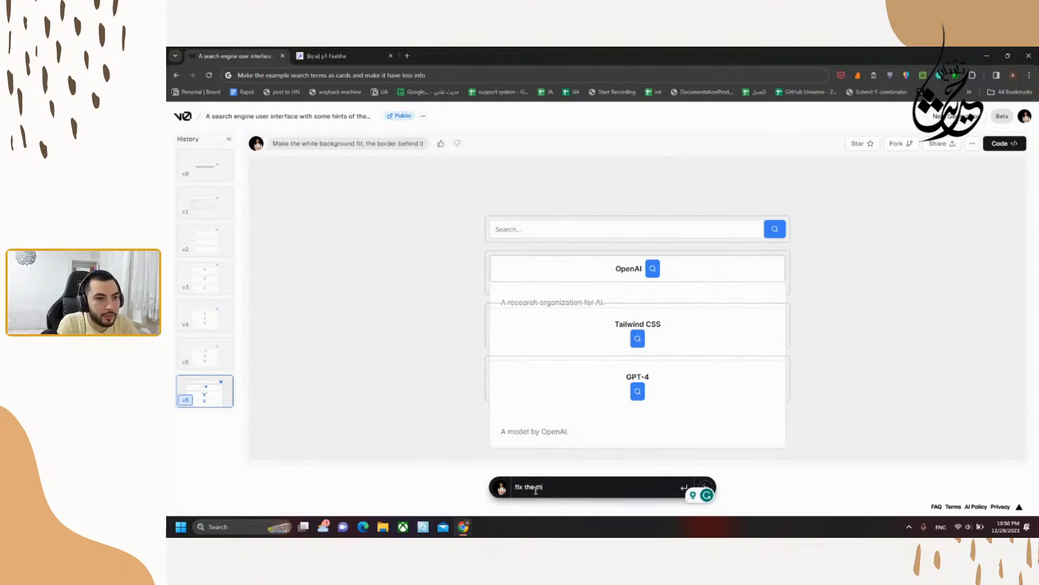
type("ree cards based")
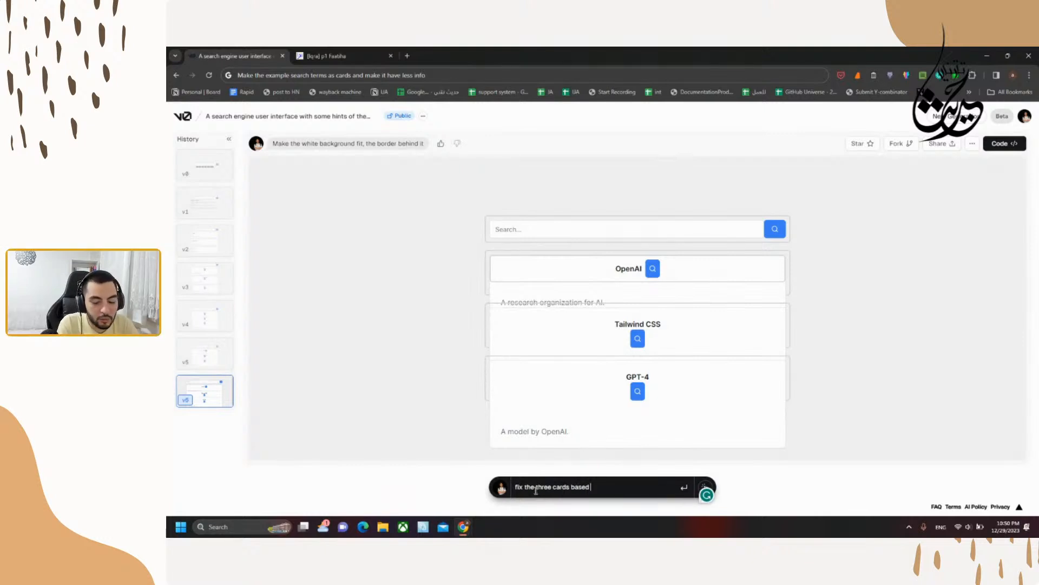
type(" on the first one")
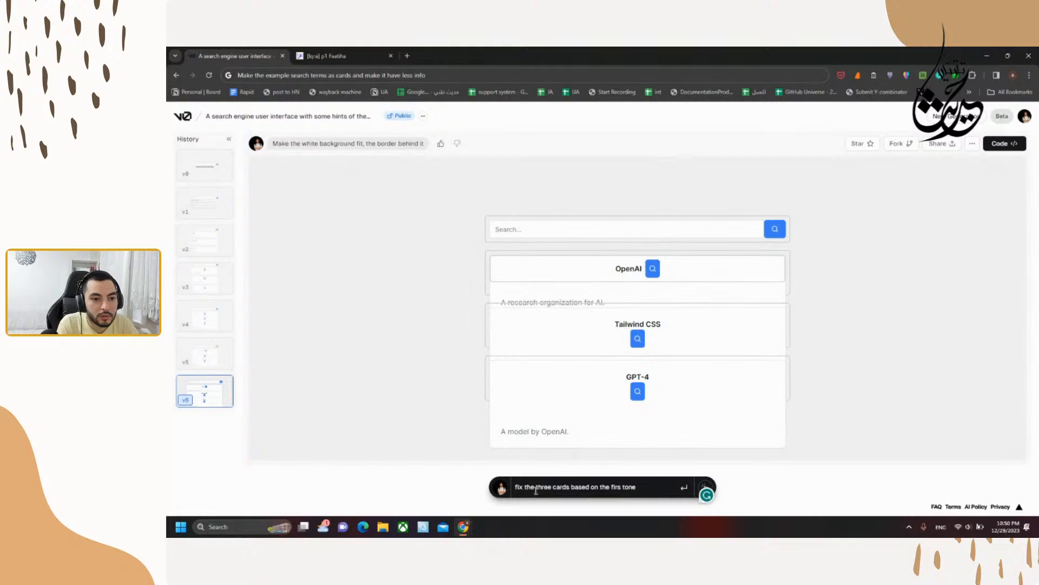
key("BackSpace")
key("BackSpace")
key("BackSpace")
key("BackSpace")
key("BackSpace")
key("BackSpace")
key("BackSpace")
key("BackSpace")
key("BackSpace")
type("first one")
key("Return")
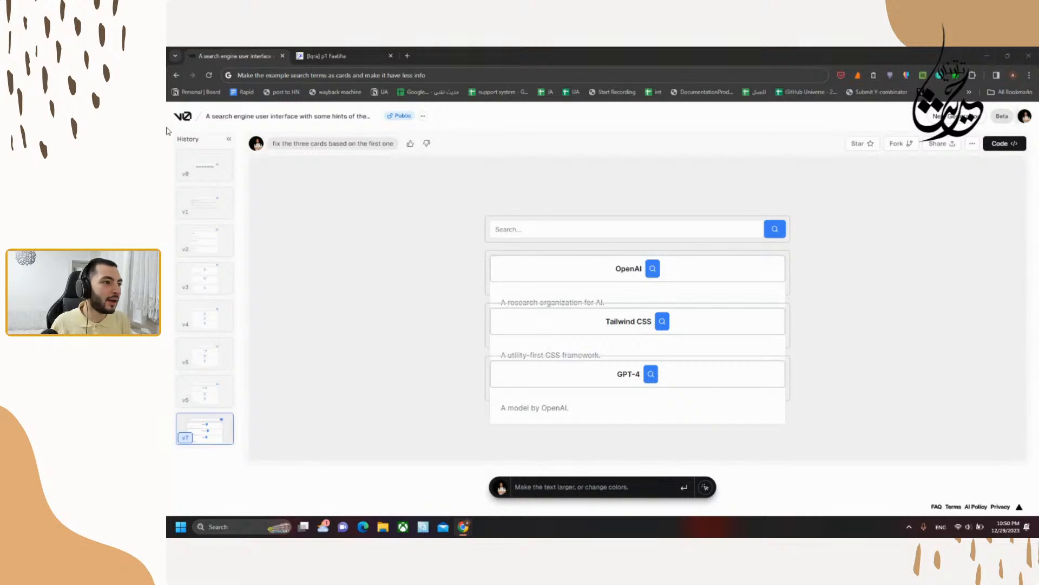
Step: Compare the card layouts of versions v3 and v2 in the history, ending on version v2
left_click(216, 270)
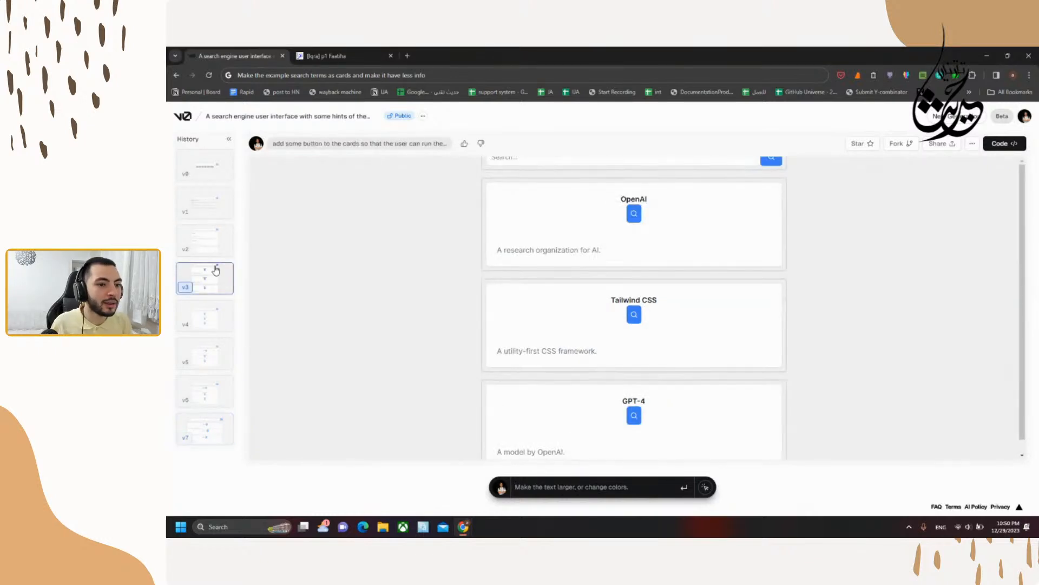
left_click(216, 240)
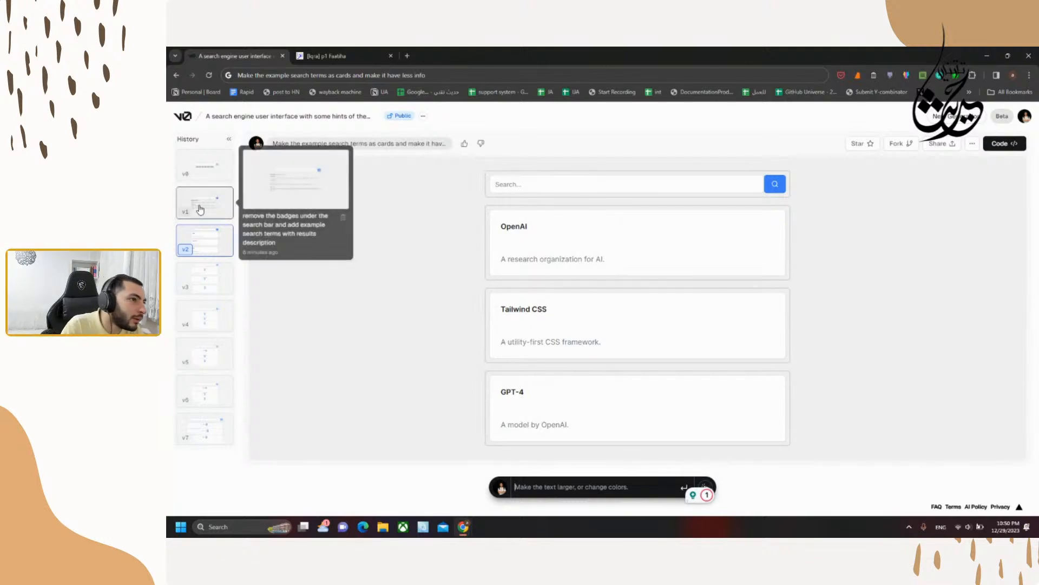
left_click(209, 271)
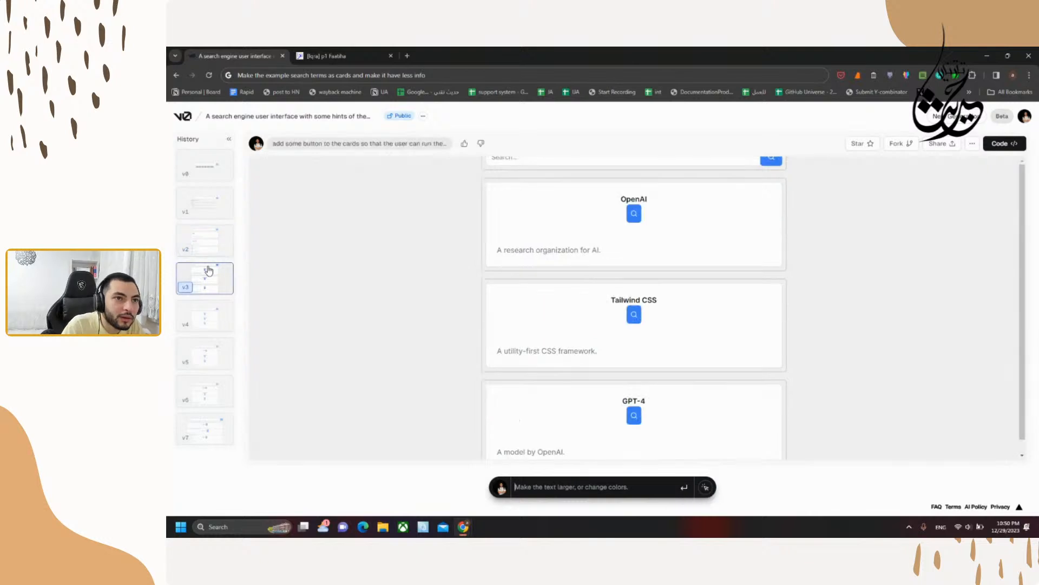
left_click(210, 251)
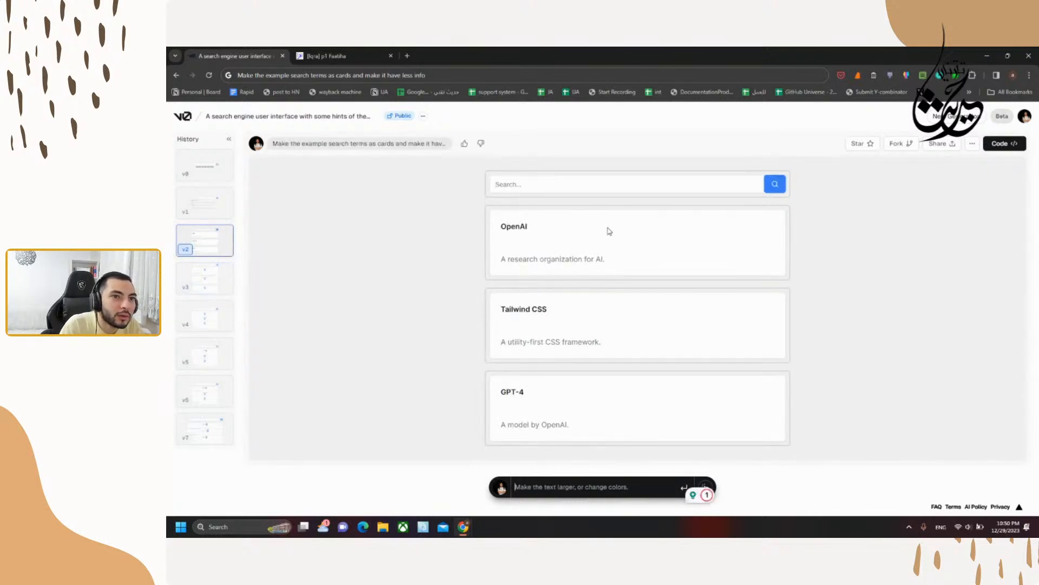
Step: Pick the OpenAI card in version v2 and submit the element edit "Make the description and the title in one line"
left_click(706, 490)
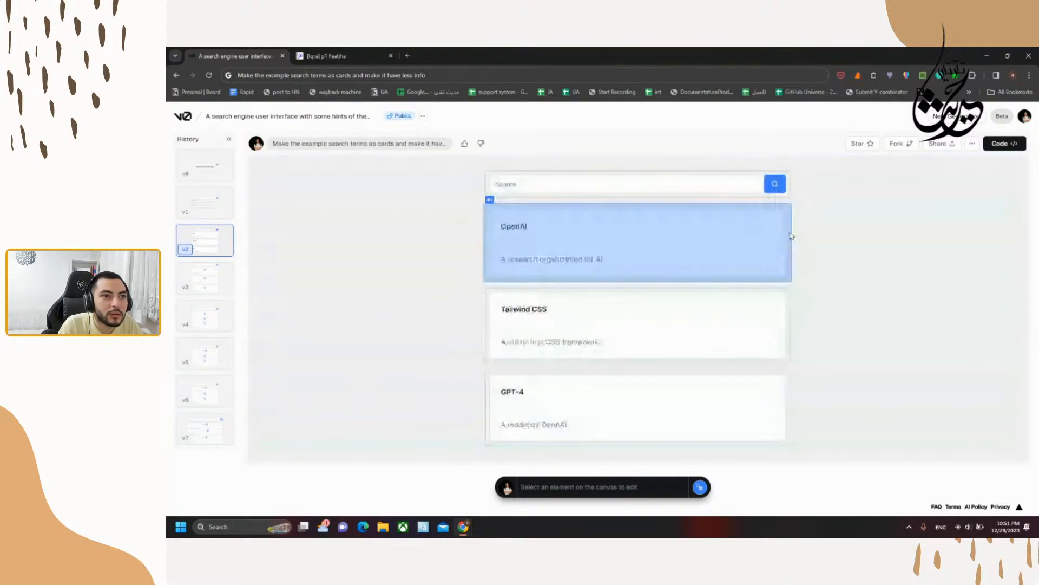
left_click(791, 236)
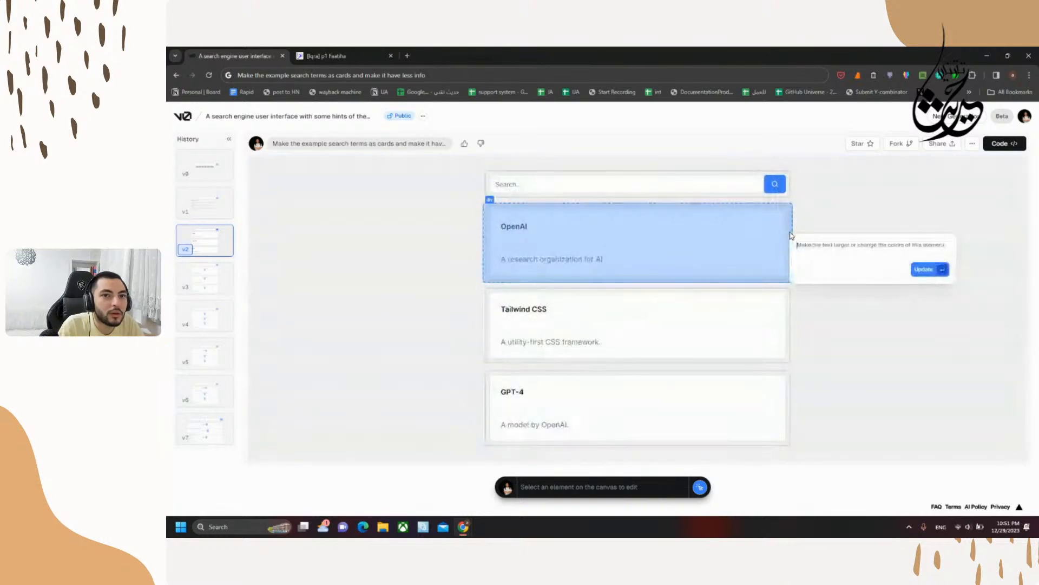
type("Make t")
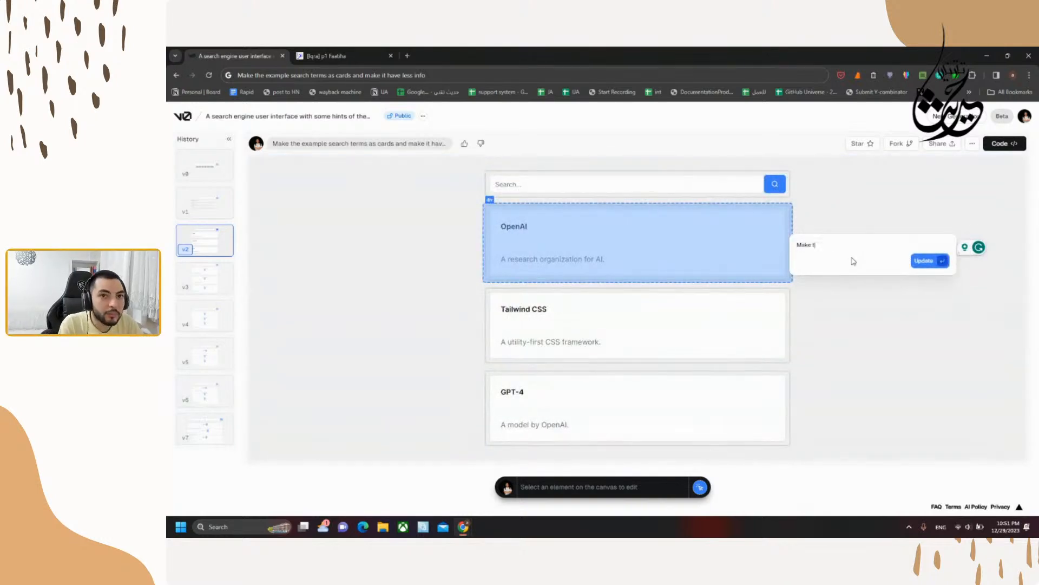
type("he des")
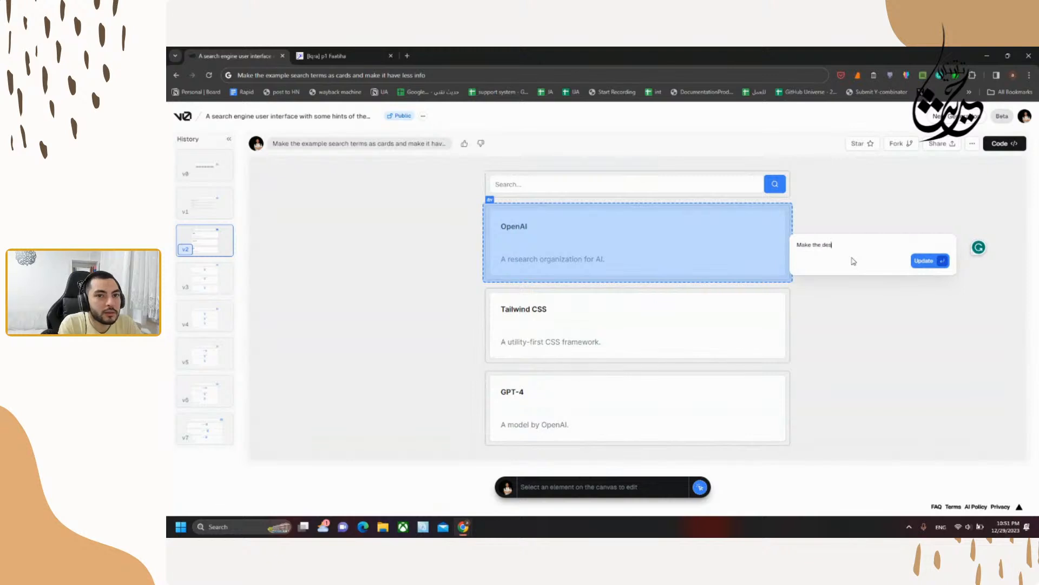
type("cription and the titl")
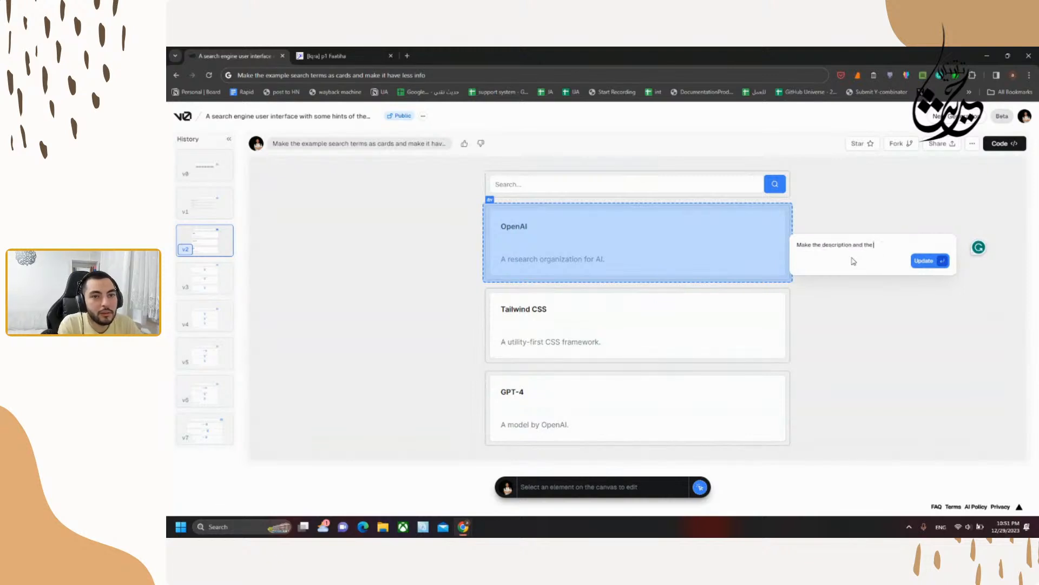
type("e in one line")
key("Return")
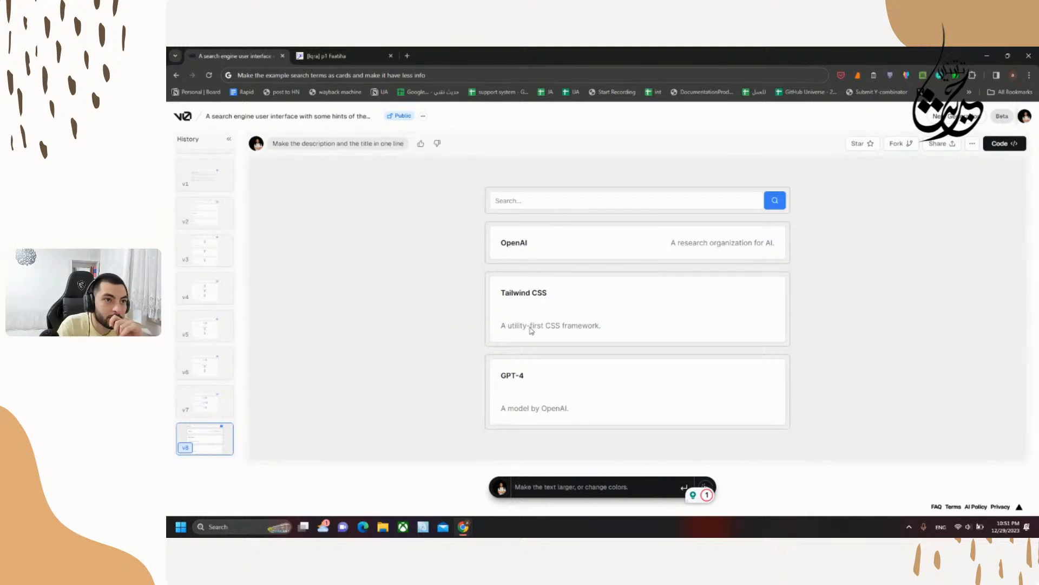
Step: Write the whole-design follow-up prompt "Make the title and description of the cards in one line"
left_click(706, 485)
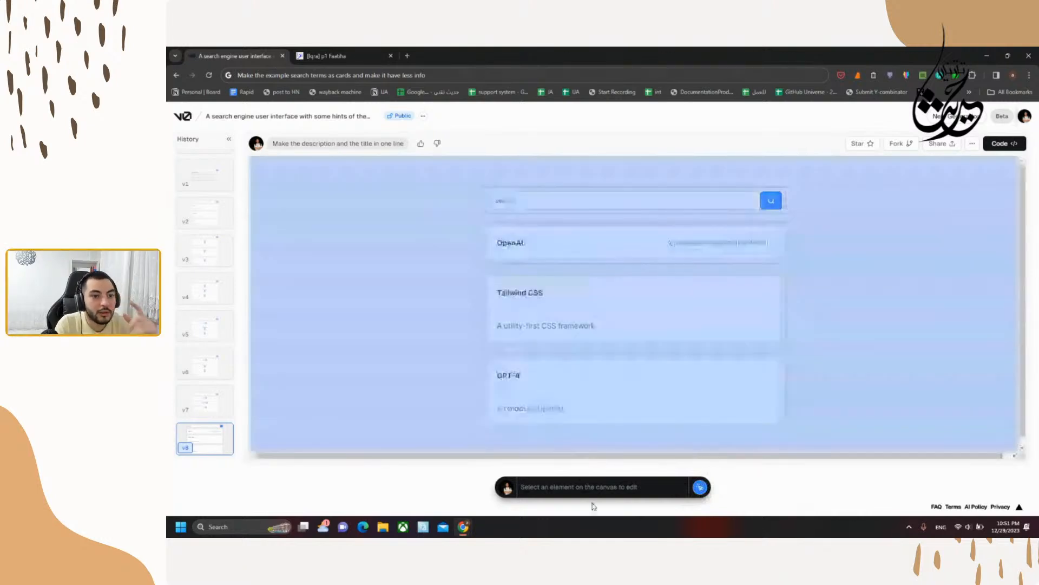
left_click(584, 487)
type("Make the t")
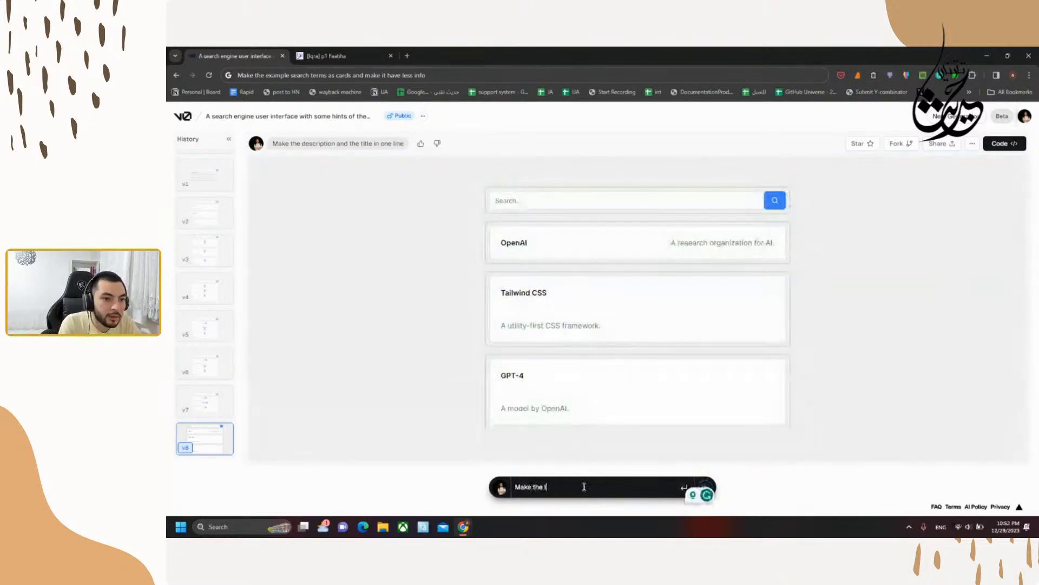
type("itle and description")
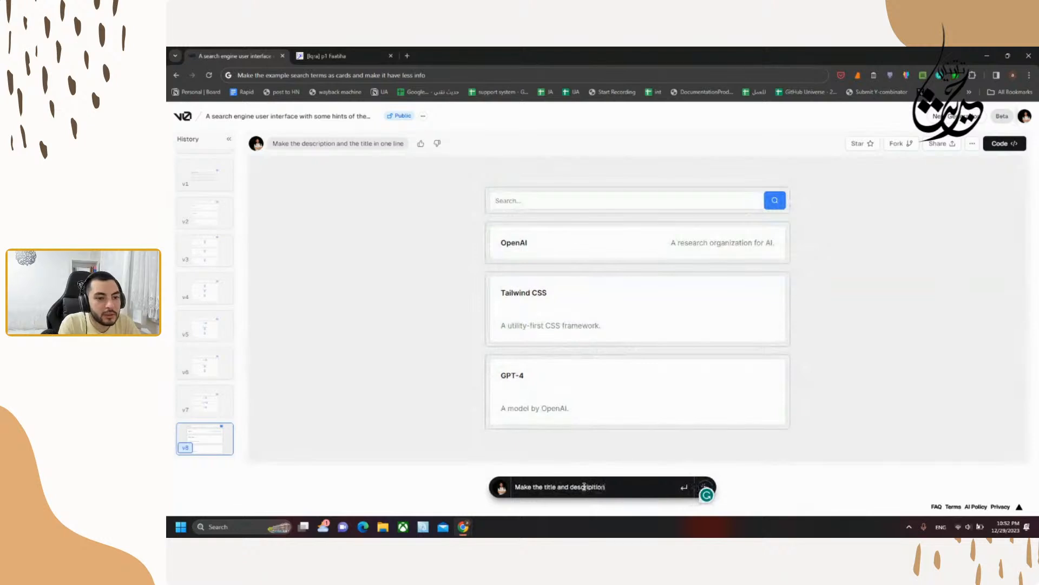
type(" of the cards in one line")
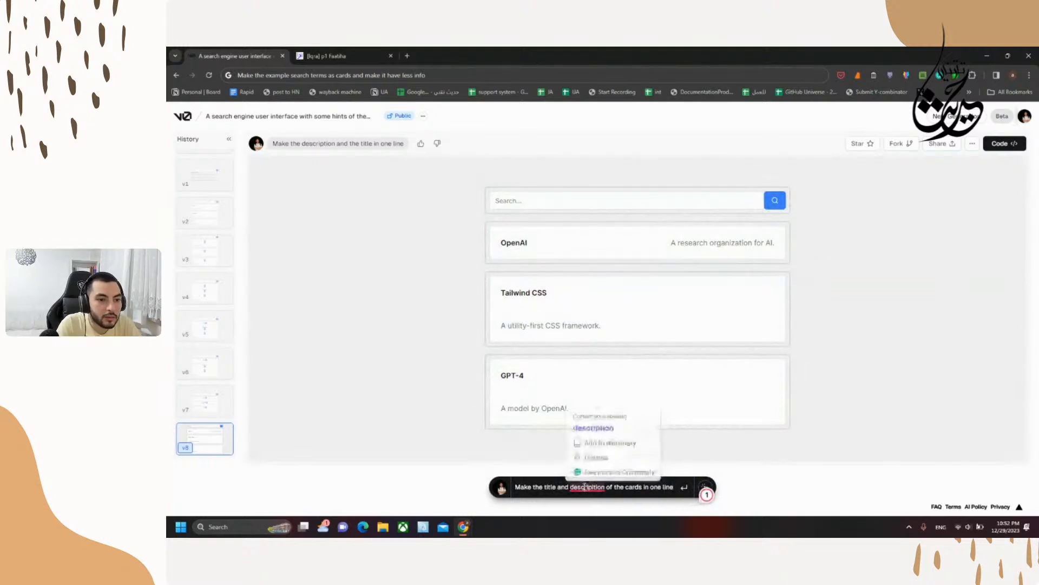
Step: Correct the misspelled word "description" in the prompt with the suggested spelling and submit the prompt
right_click(585, 486)
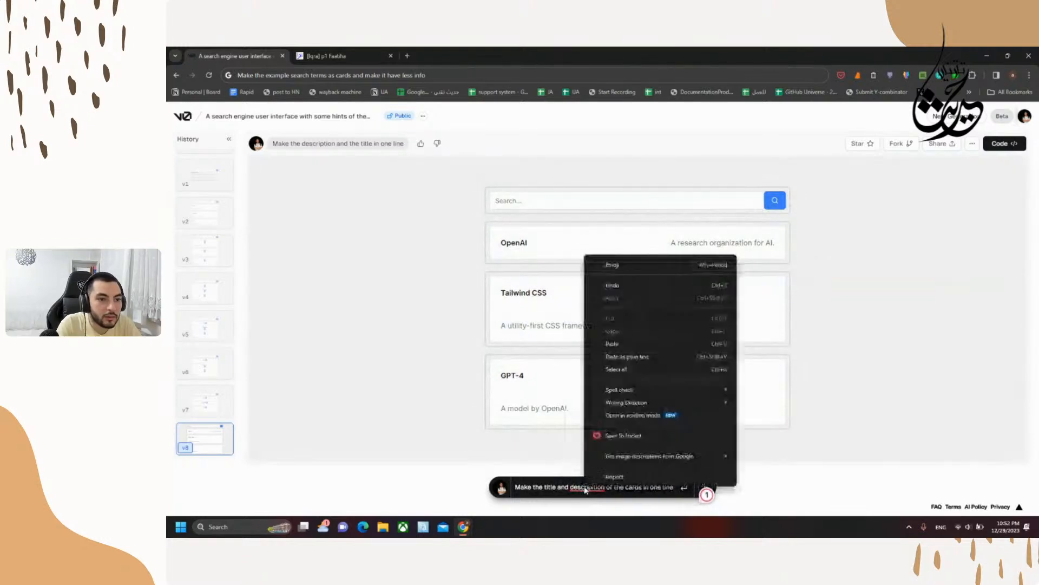
left_click(586, 486)
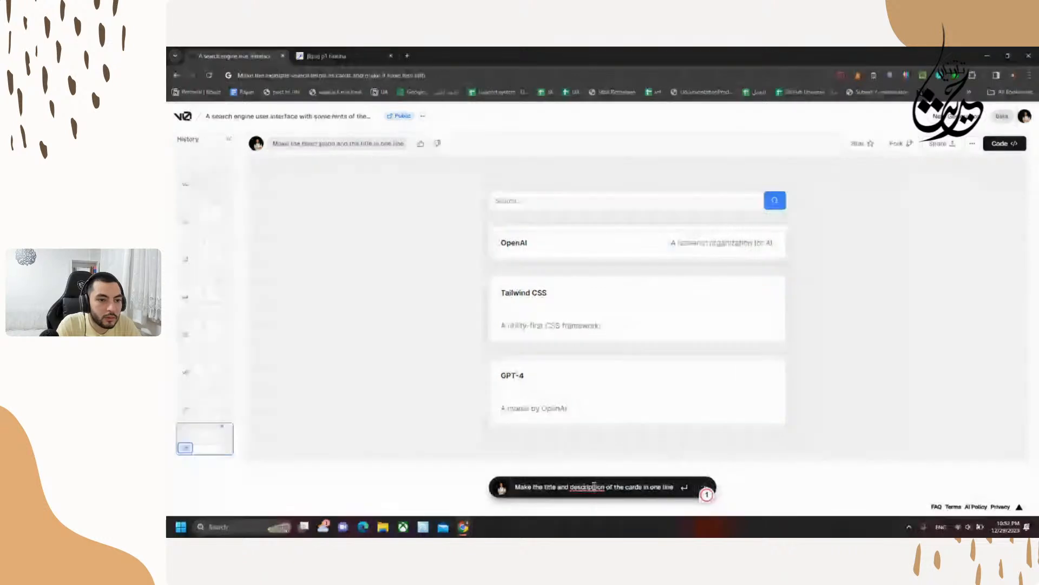
right_click(594, 487)
left_click(581, 500)
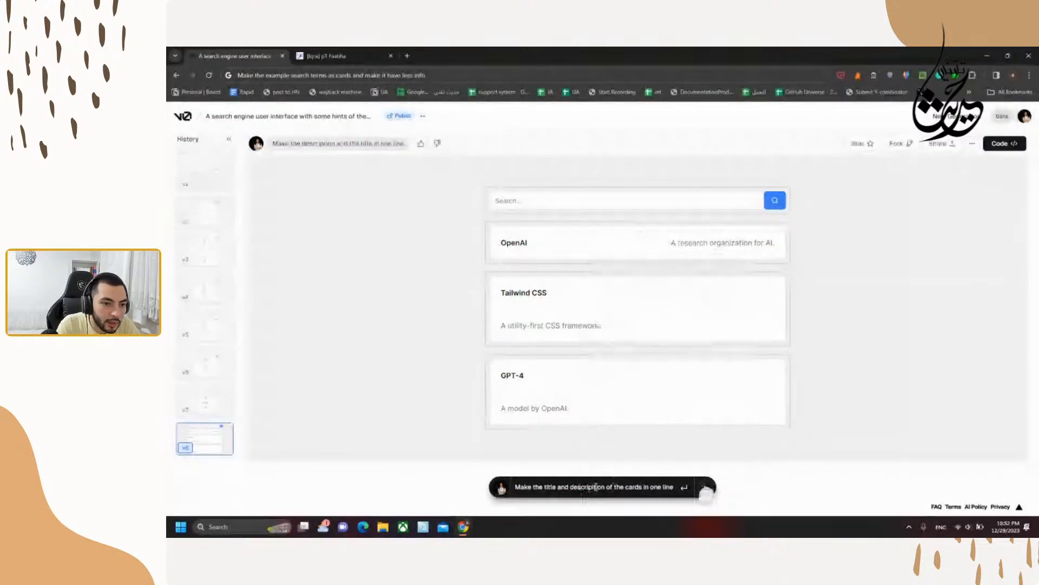
mouse_move(596, 486)
left_click(593, 428)
key("Return")
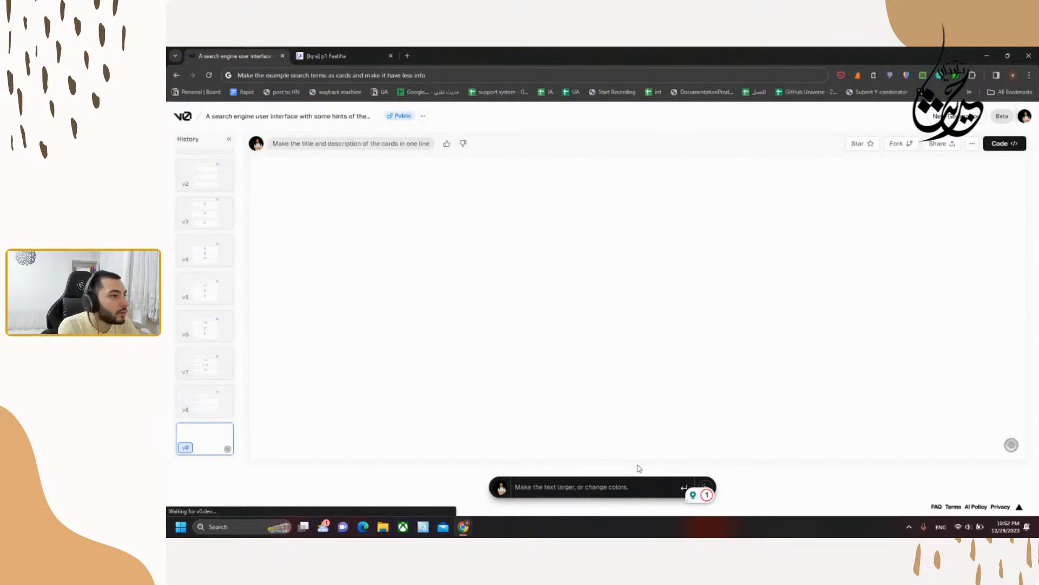
scroll(211, 257, "up", 3)
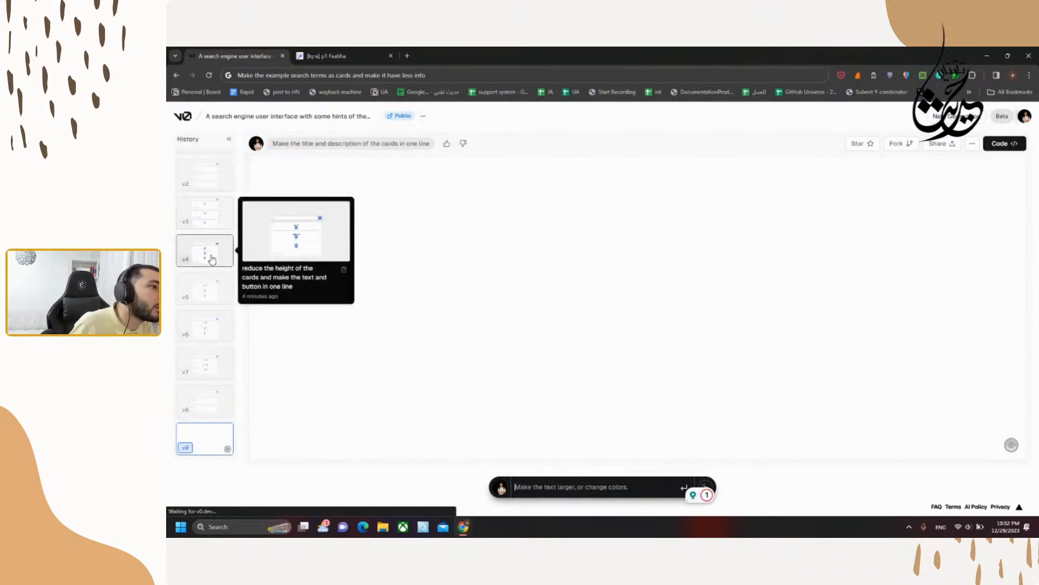
mouse_move(214, 172)
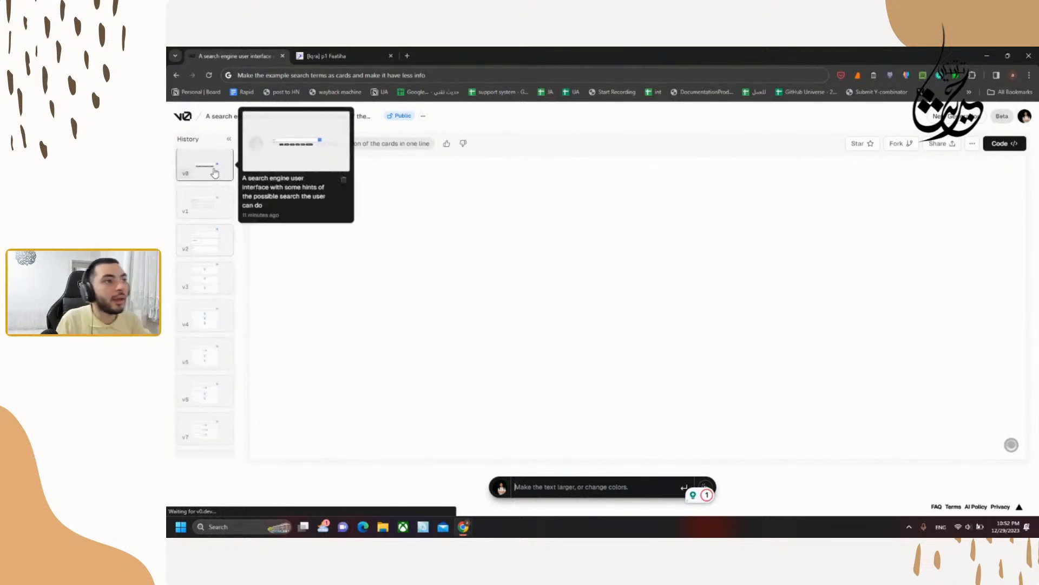
scroll(215, 390, "down", 2)
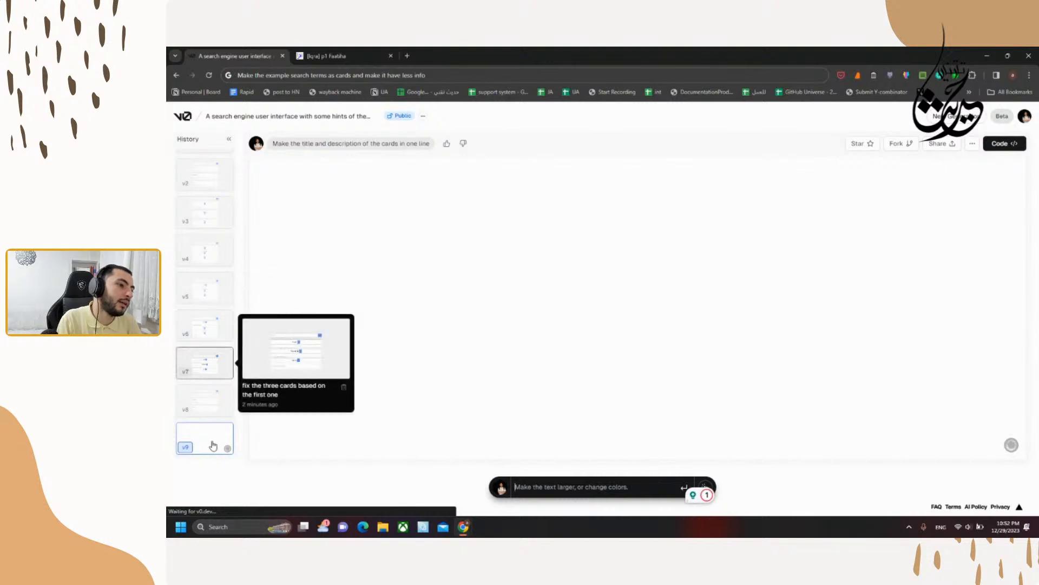
mouse_move(212, 445)
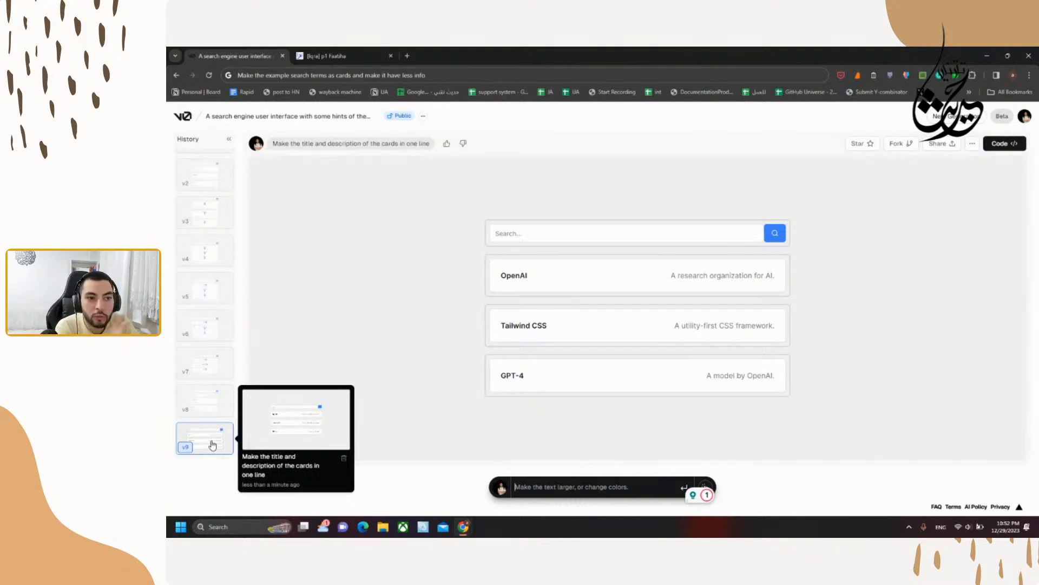
Step: Submit the follow-up prompt "Add a go button on the left side of the cards beside the title" for version v9
left_click(536, 494)
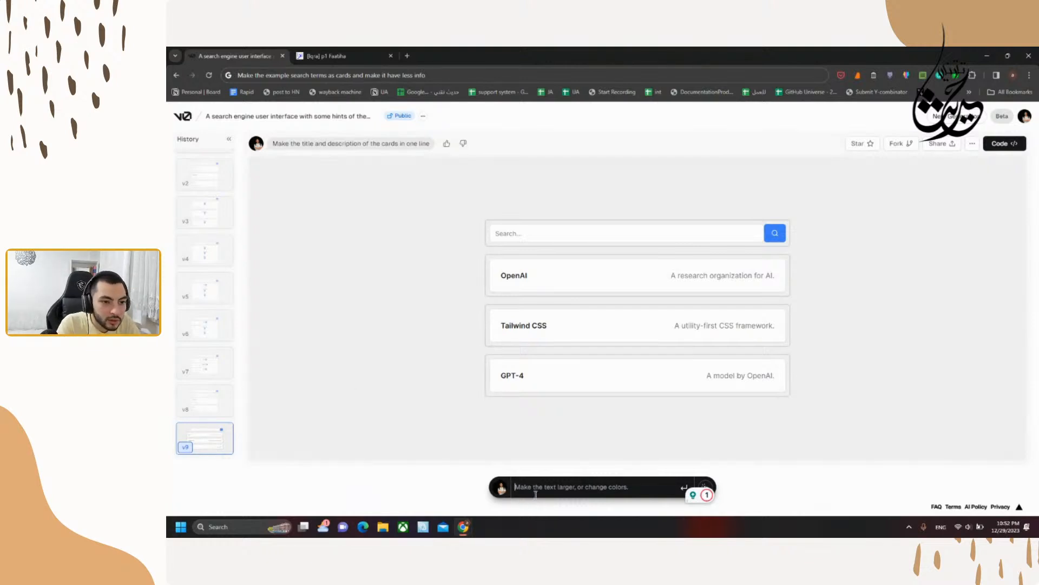
type("Add a")
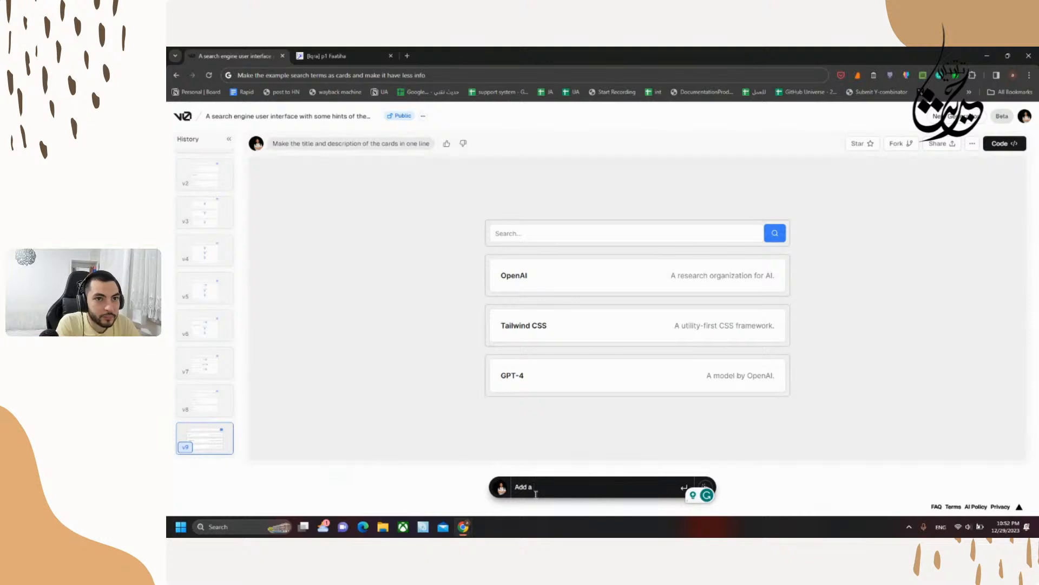
type(" button on the ")
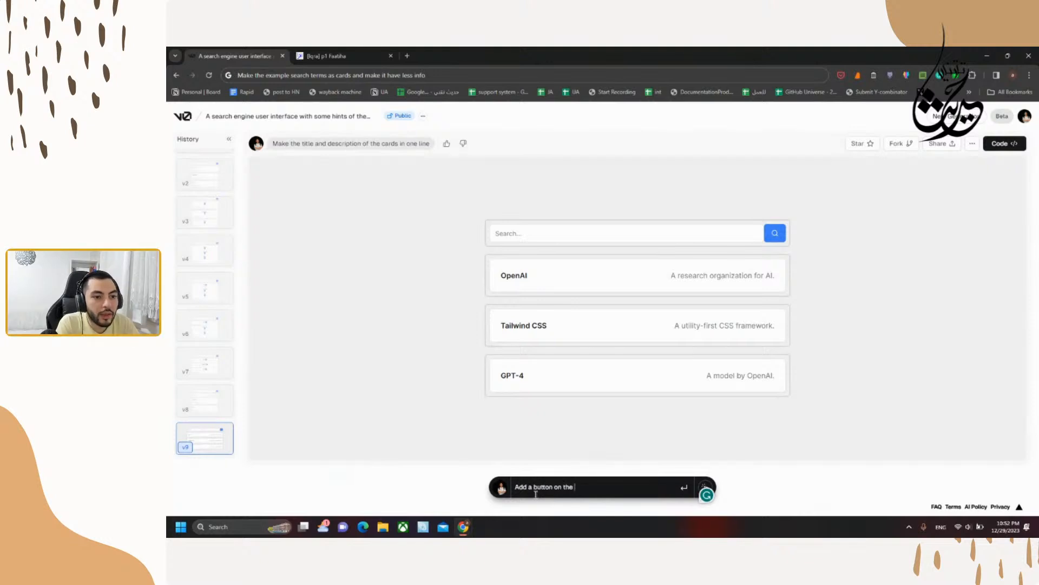
type("left side of the")
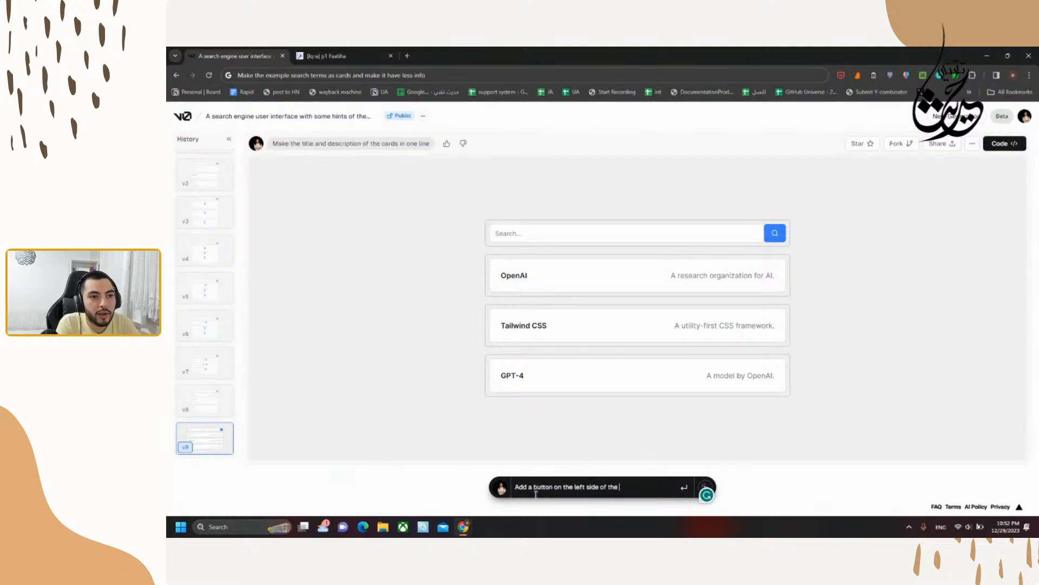
type(" cards")
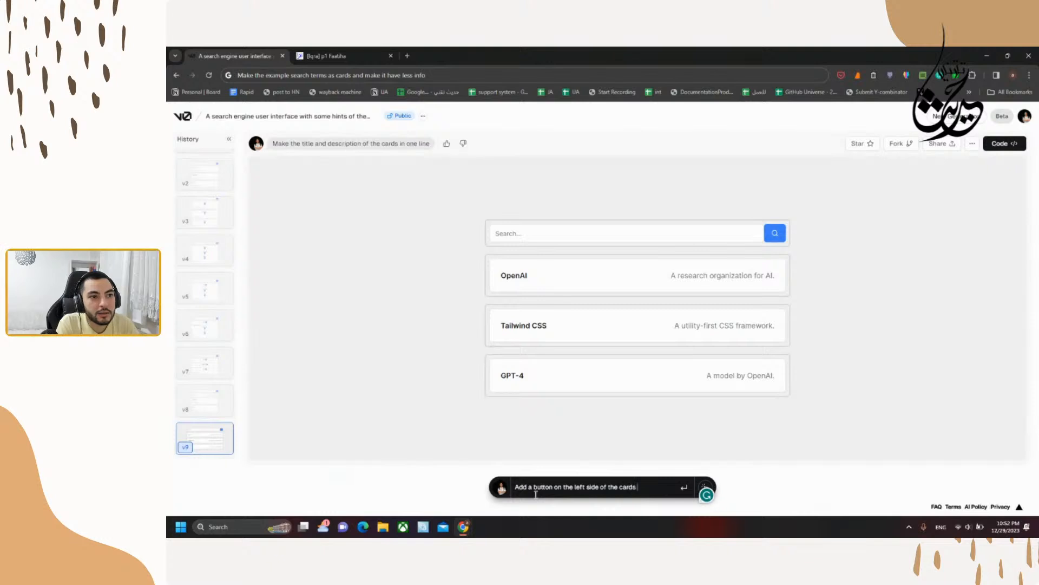
type(" beside the title")
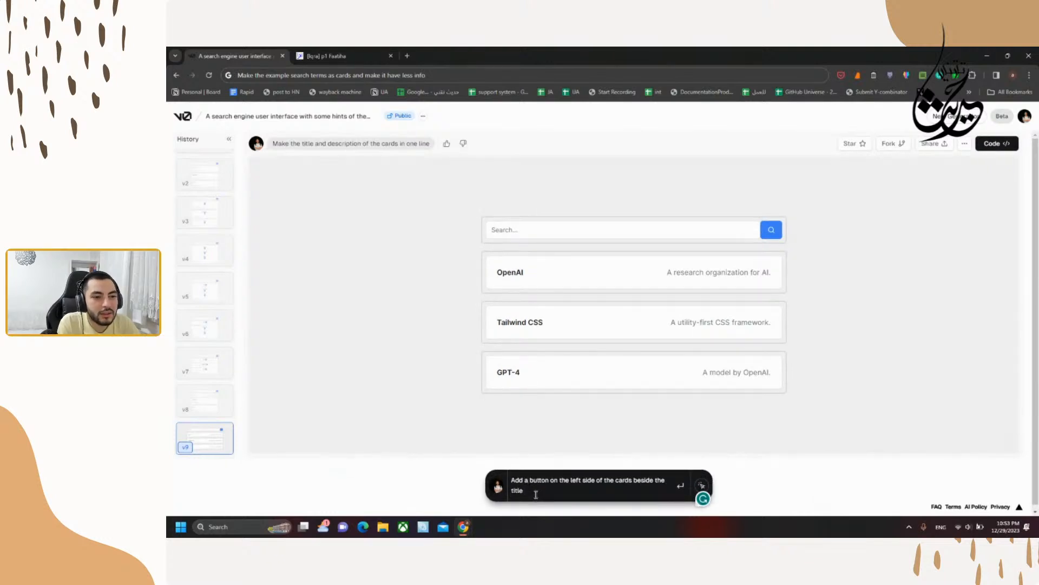
type(" go")
key("Return")
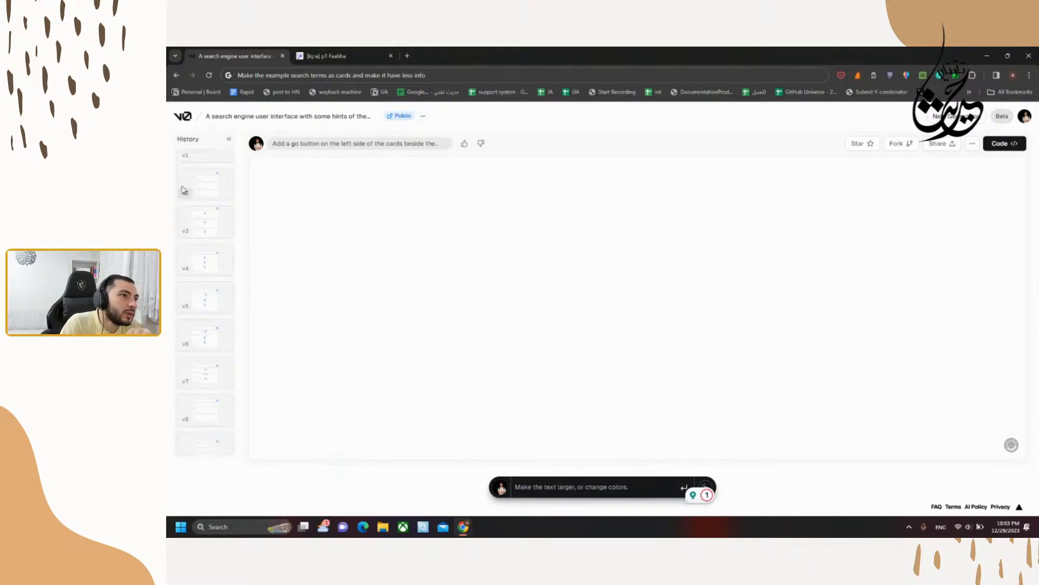
scroll(209, 174, "up", 2)
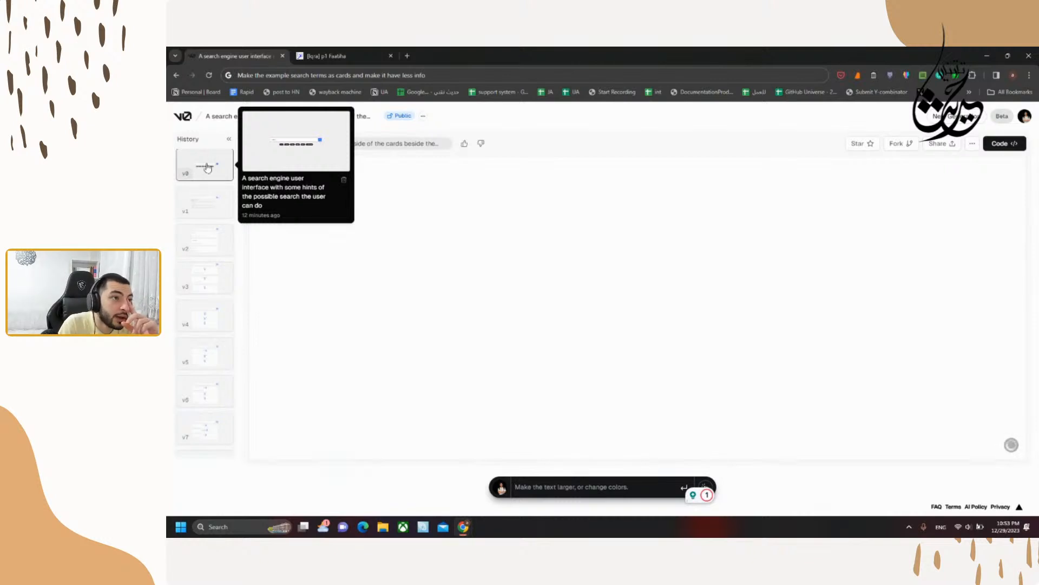
scroll(210, 170, "down", 3)
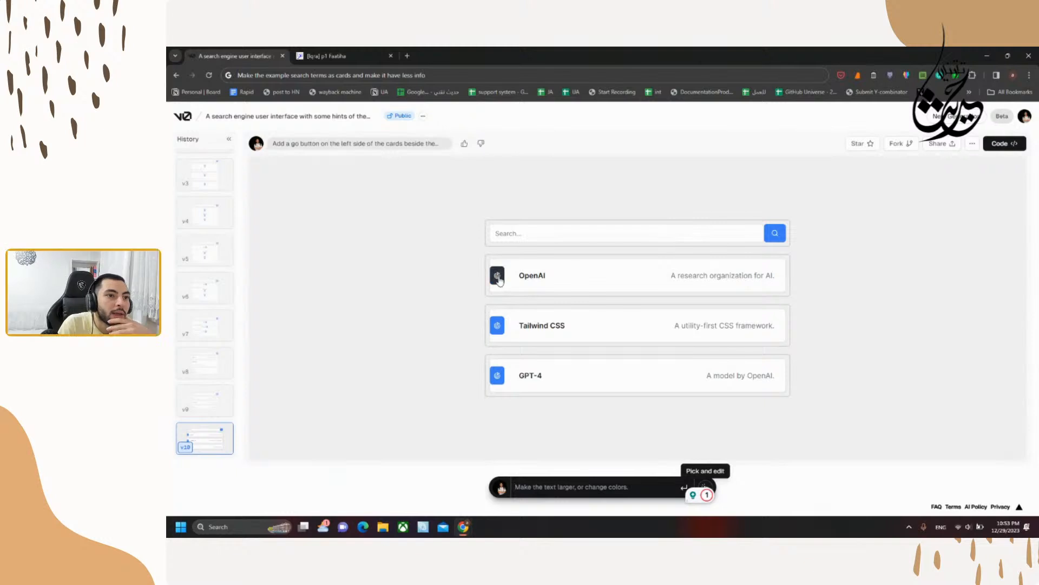
Step: Submit the follow-up prompt "add some margin on the left side of the button in the cards" for version v10
left_click(526, 484)
type("add")
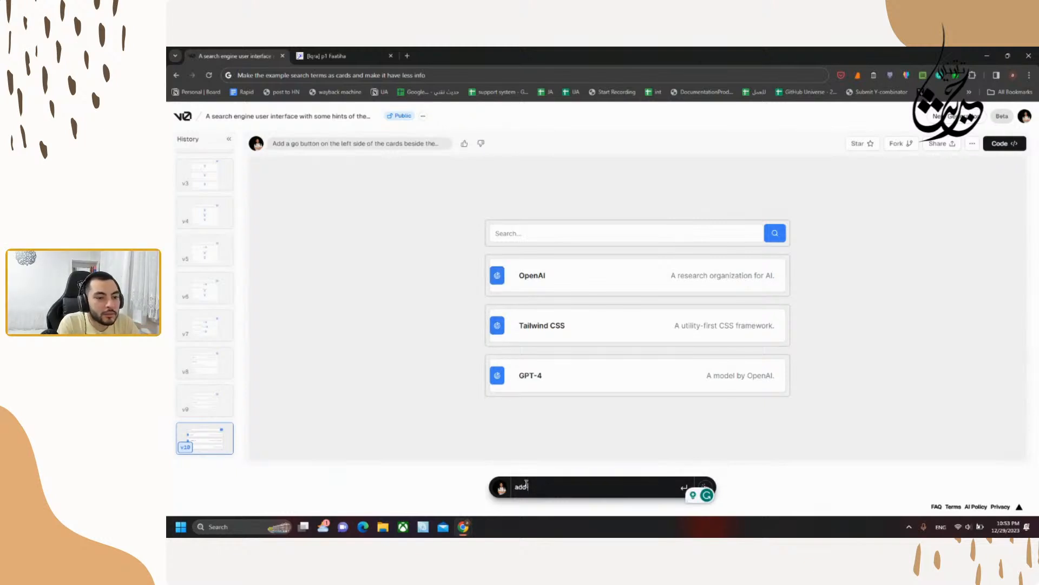
type(" some margin")
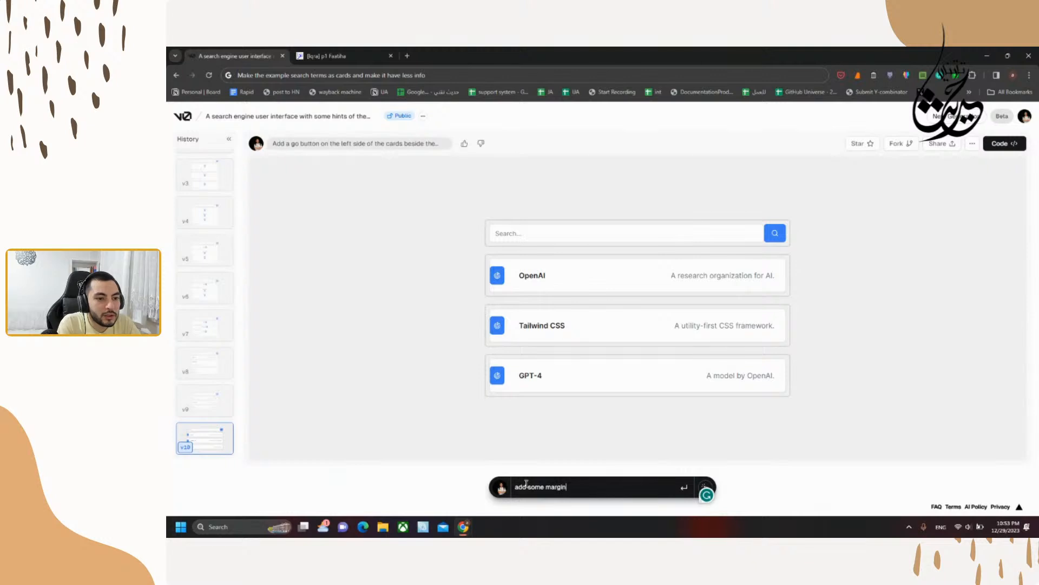
type(" on the left side of")
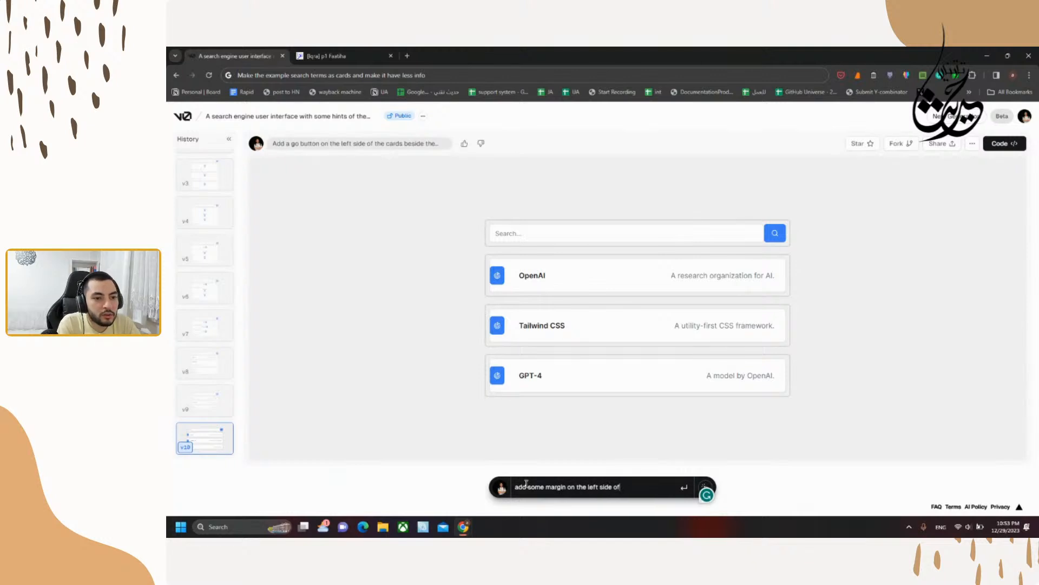
type(" the button in the cards")
key("Return")
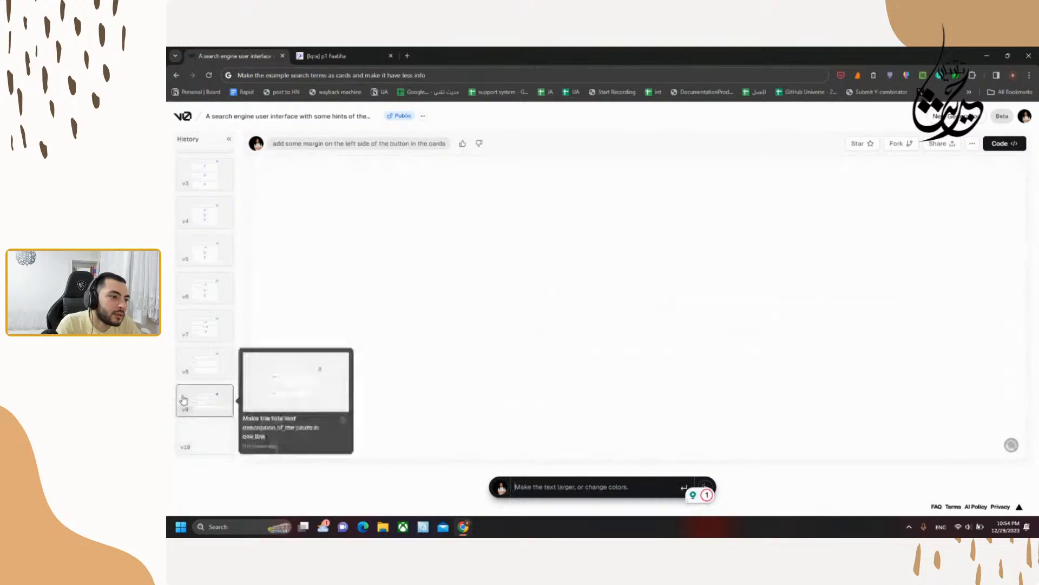
mouse_move(213, 434)
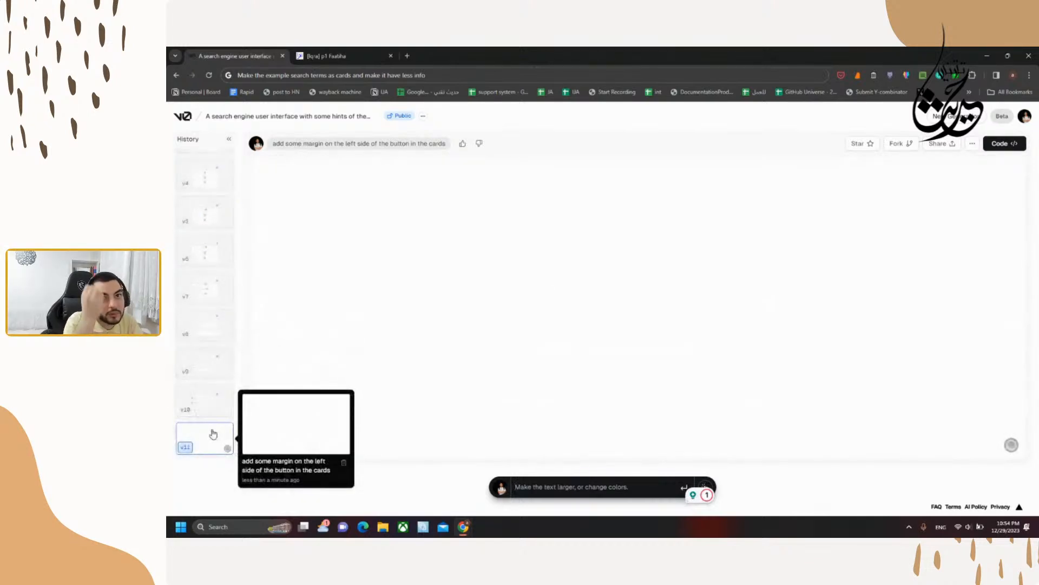
mouse_move(212, 361)
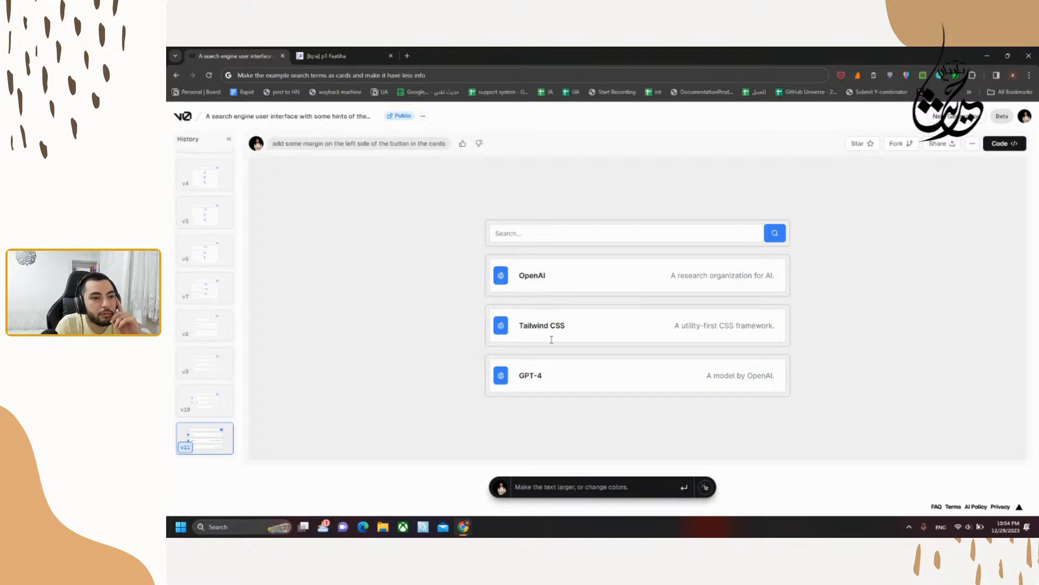
Step: Examine the OpenAI card's description, compare it with the Noble Quran page's heading and introduction, and return to the search engine design
left_click(564, 491)
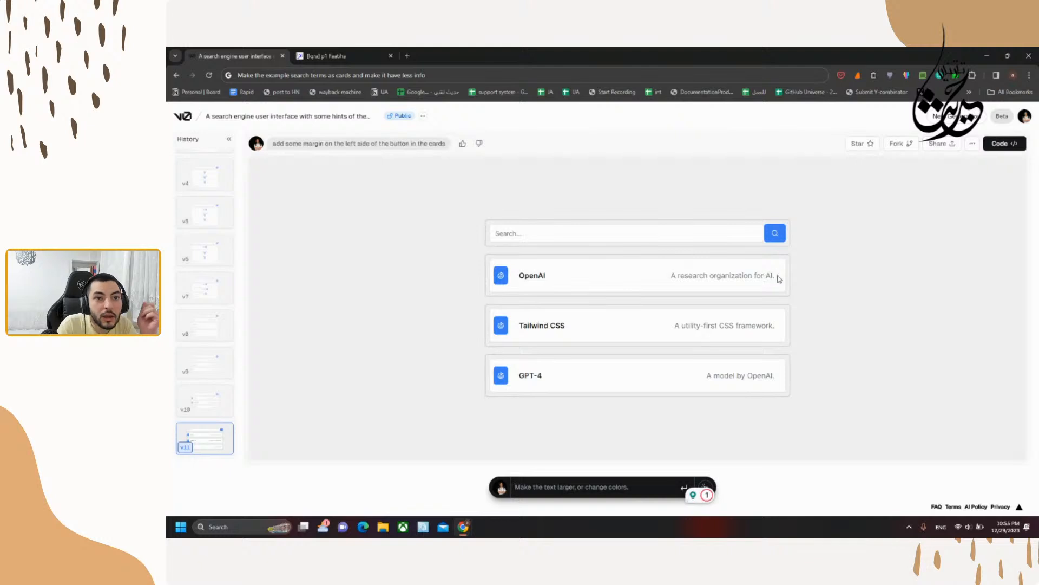
left_click_drag(777, 277, 670, 281)
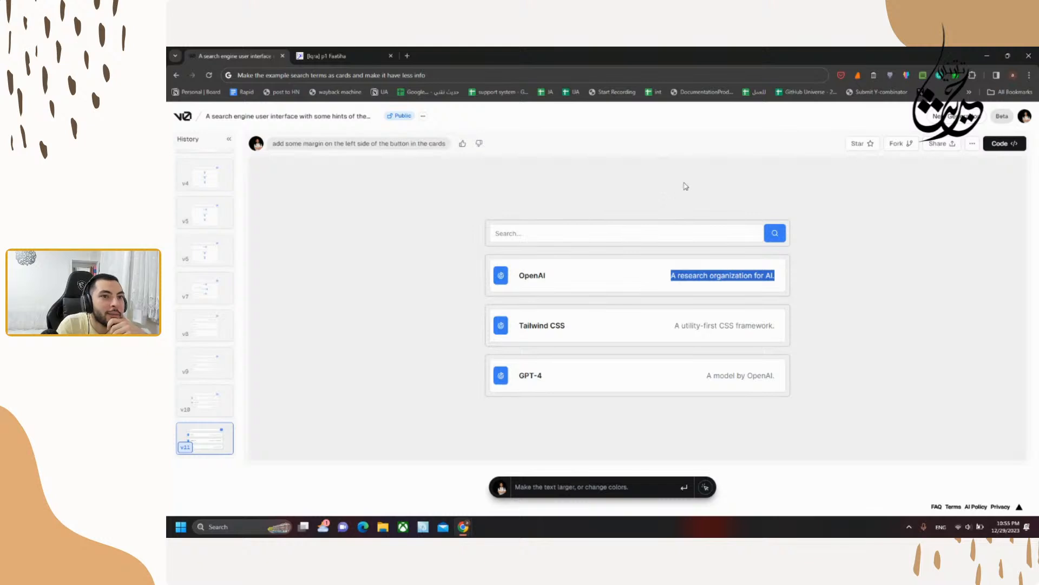
left_click(387, 50)
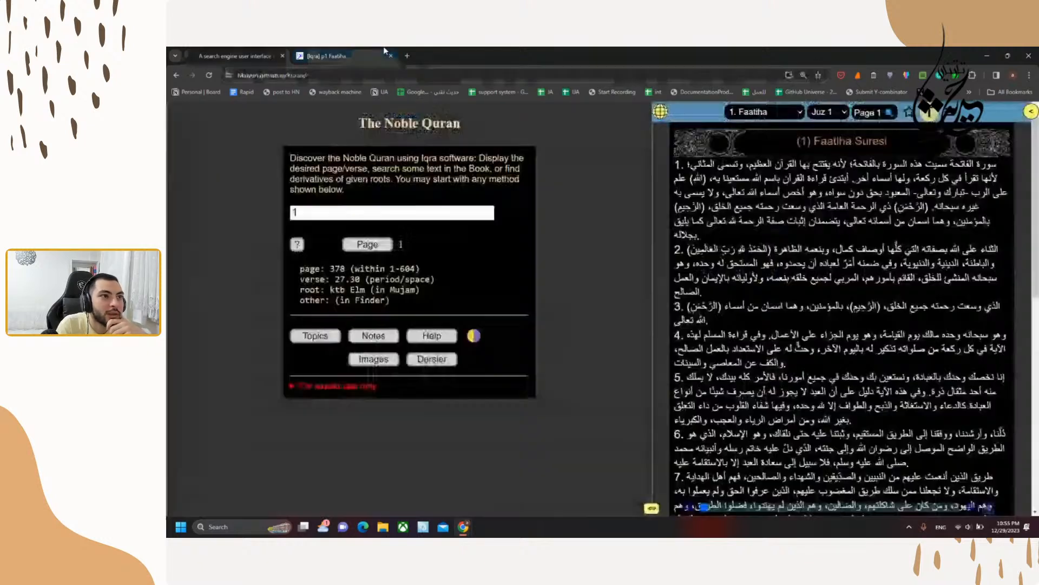
double_click(369, 123)
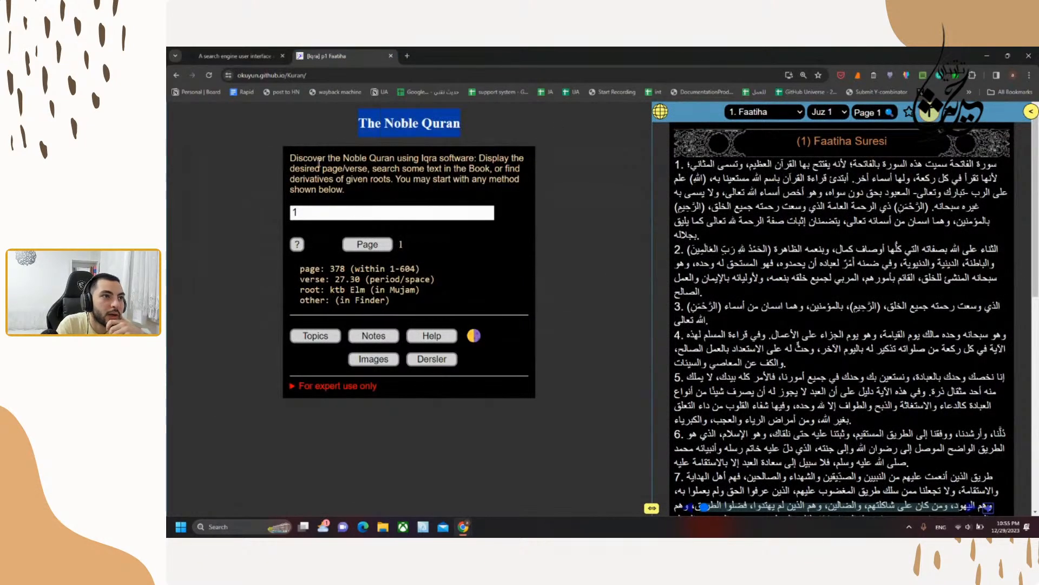
left_click_drag(290, 157, 388, 190)
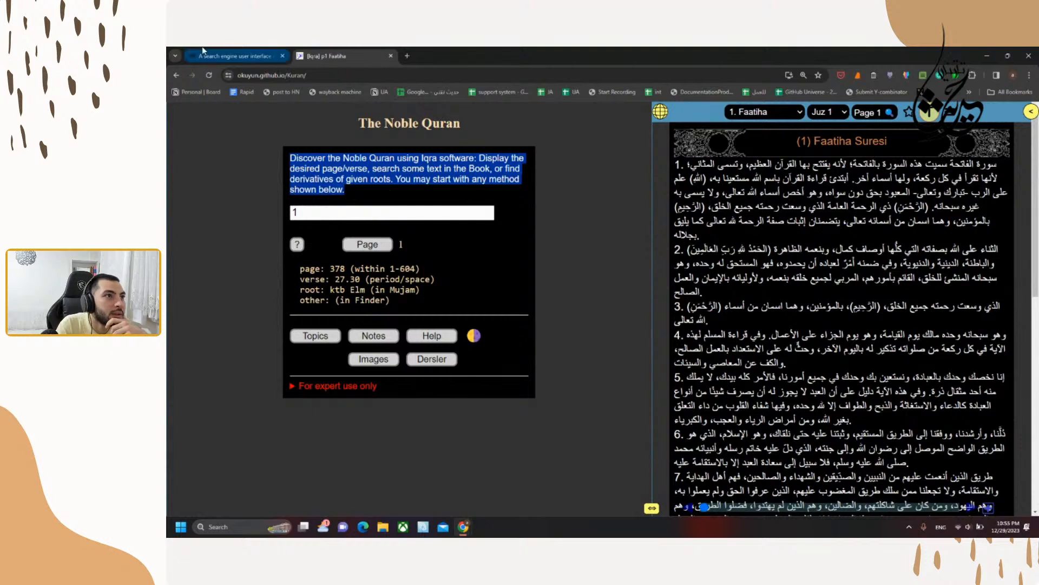
left_click(235, 55)
Step: Return to the prompt field and write the follow-up prompt "add a logo and description on top of the search bar"
left_click(609, 490)
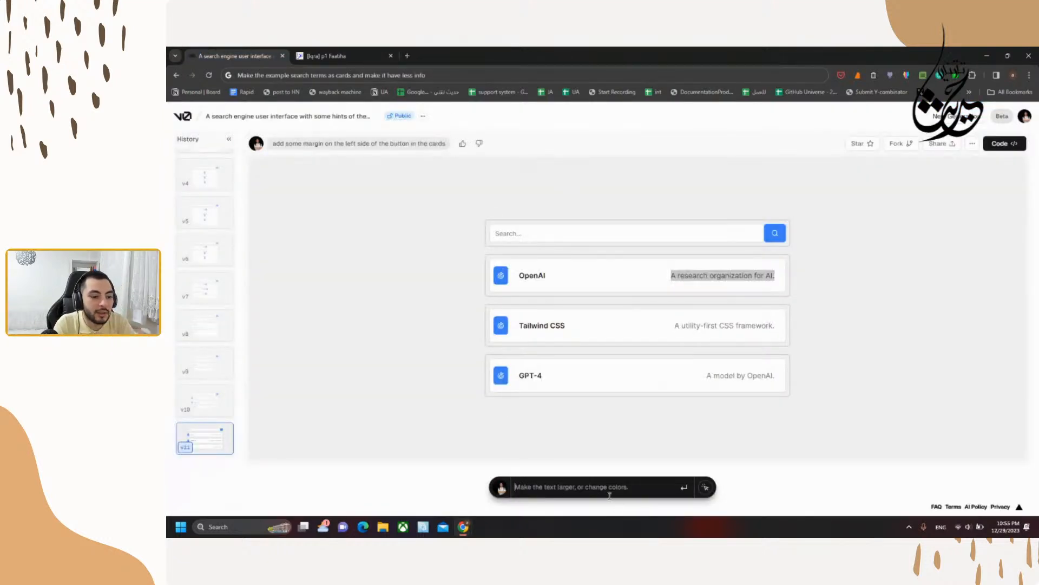
type("add a name and min")
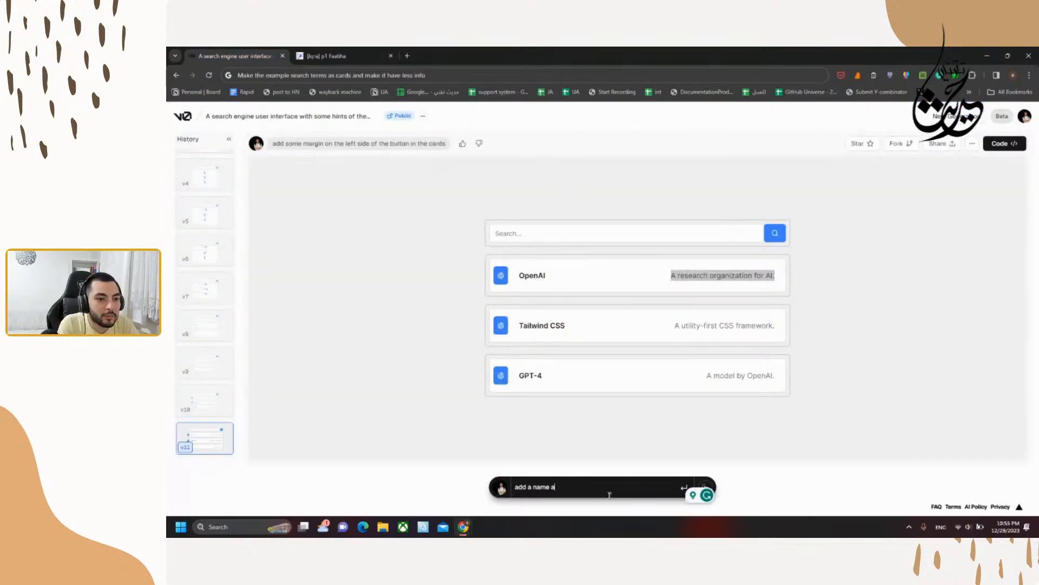
key("ctrl+BackSpace")
key("ctrl+BackSpace")
key("ctrl+BackSpace")
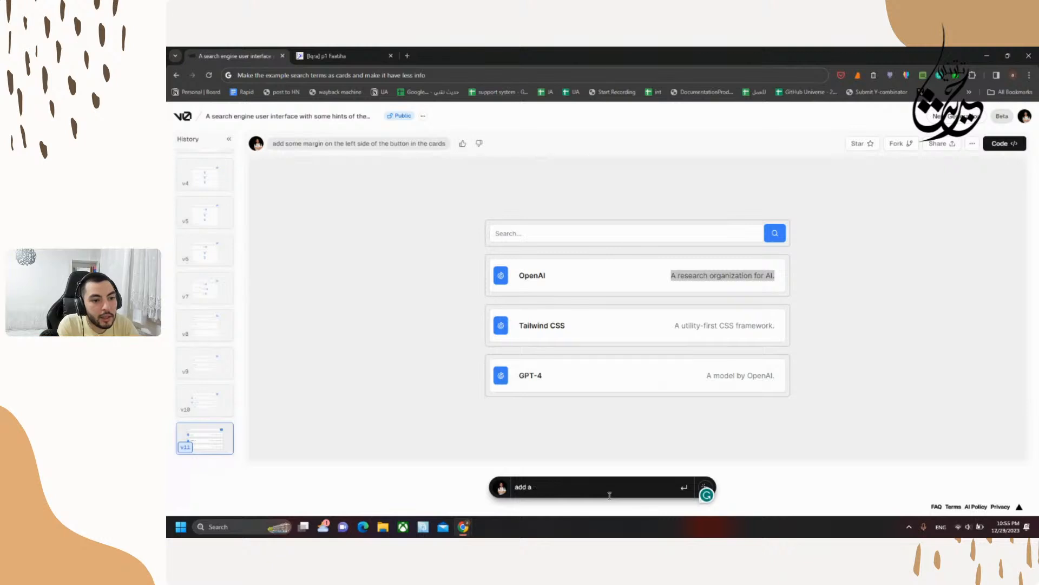
type("logo")
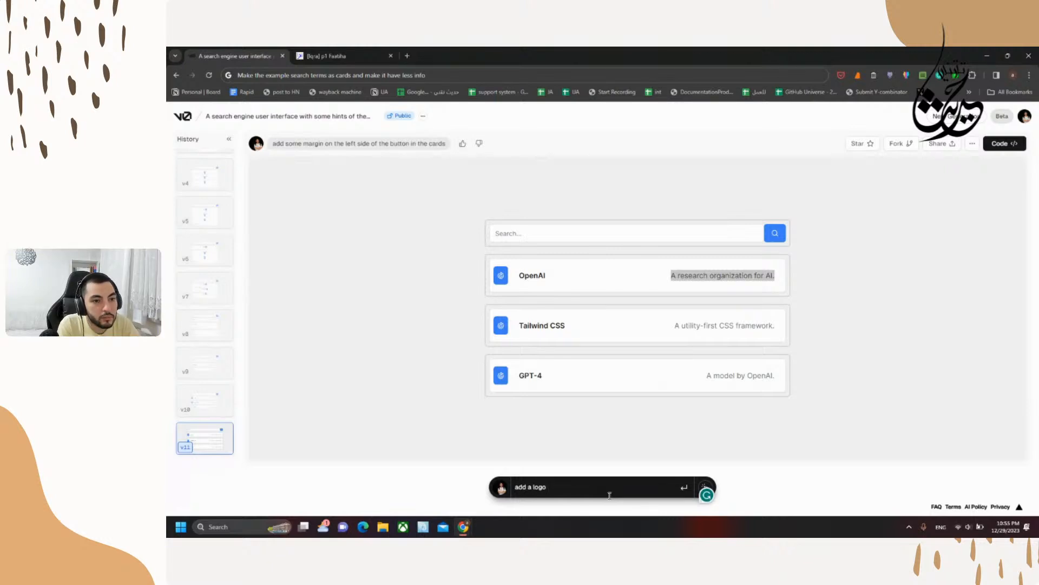
type(" and descrit")
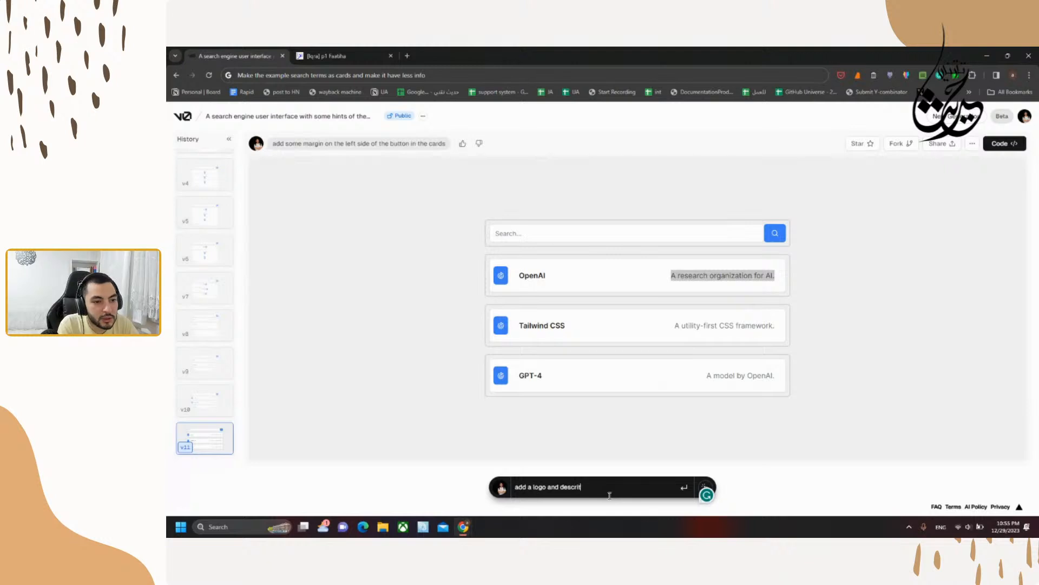
type("pon on top of the ")
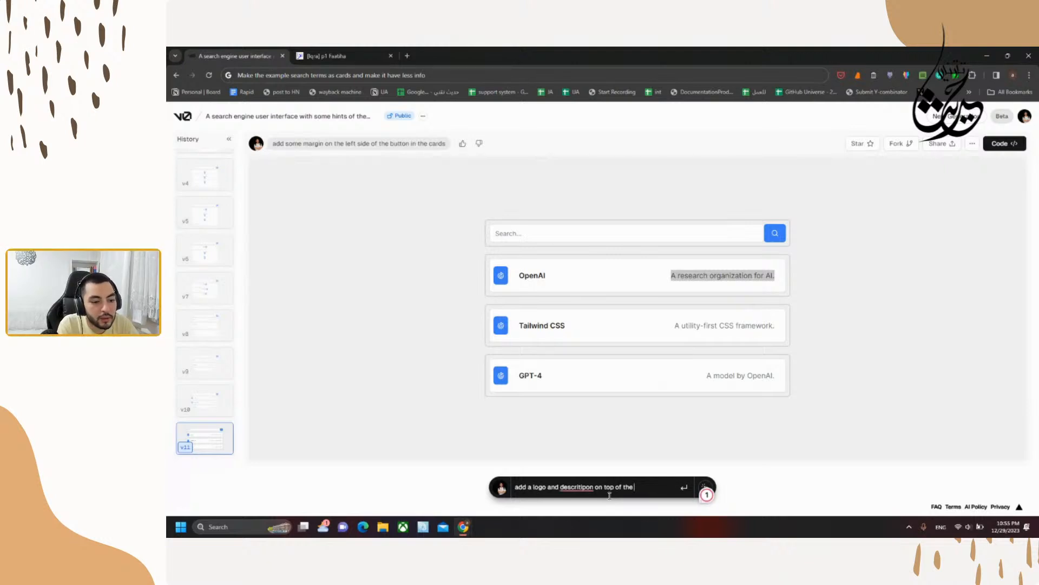
type("search bar")
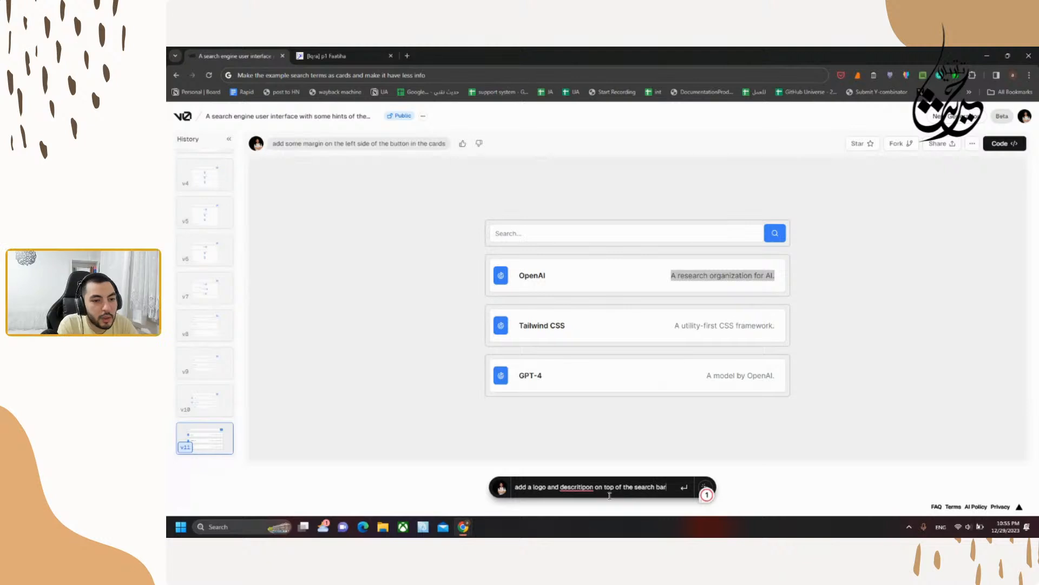
Step: Replace the misspelled "descritipon" in the logo prompt with the suggested "description" and submit it for version v12
left_click(577, 487)
left_click(615, 422)
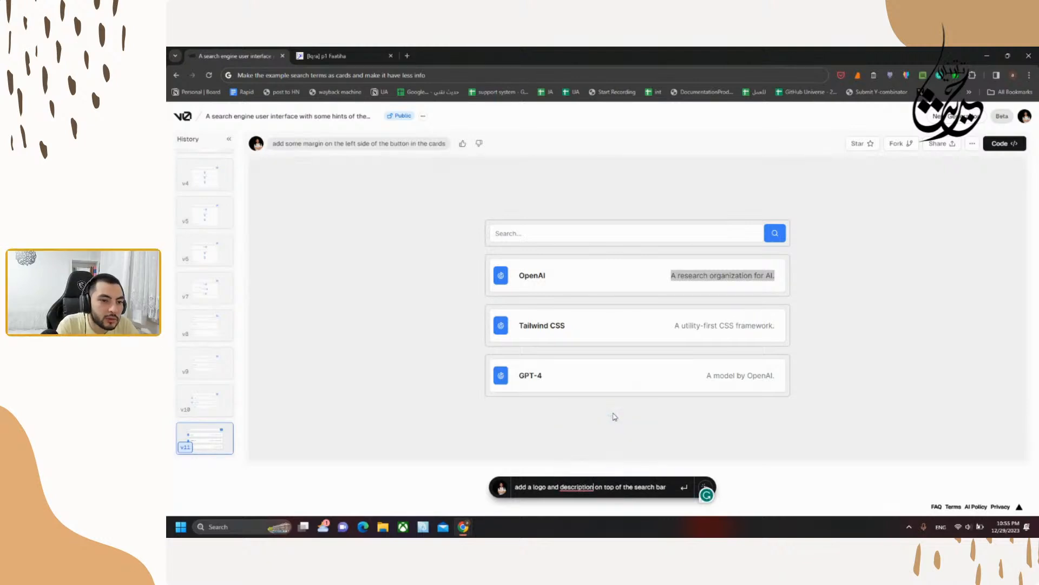
key("Return")
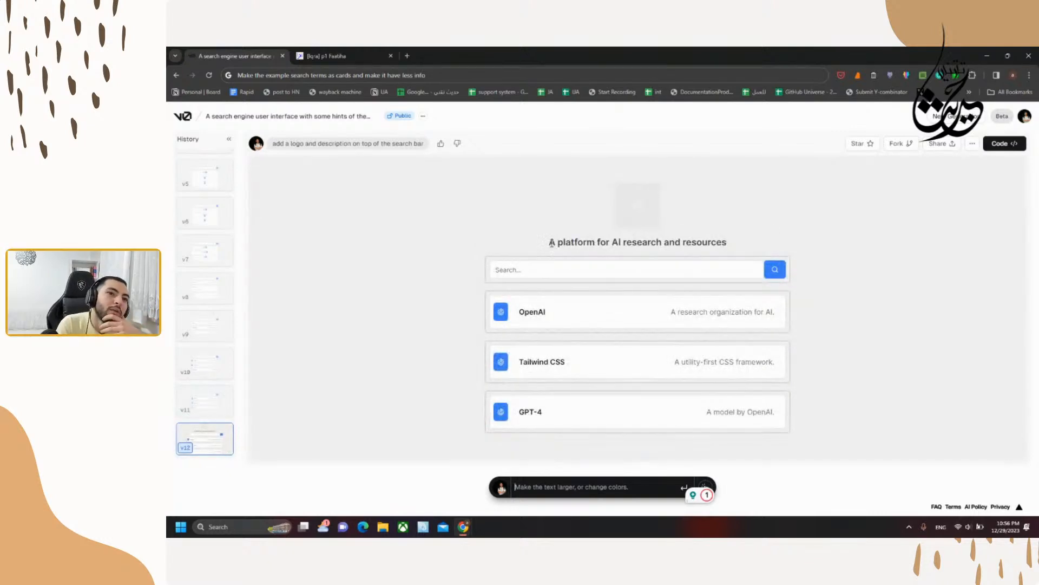
Step: Examine the new description line above the search bar and review the version history from v0 to v12
left_click_drag(731, 245, 508, 246)
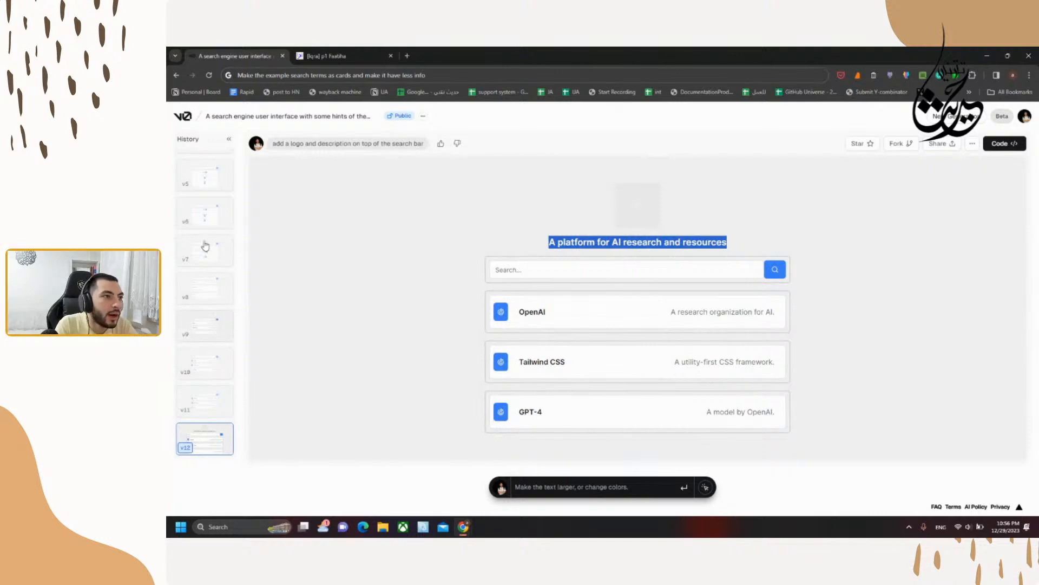
scroll(205, 244, "up", 4)
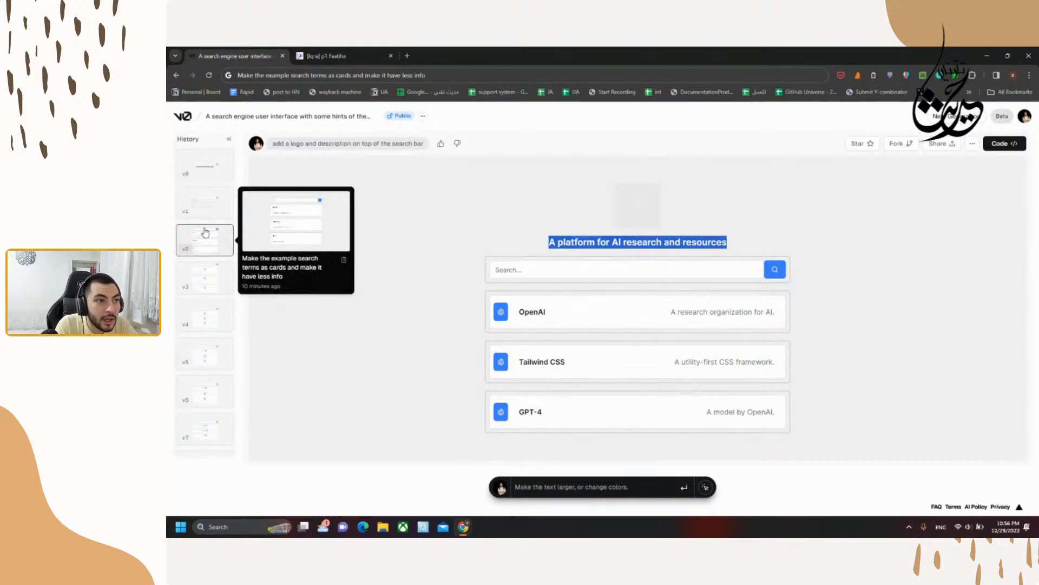
scroll(205, 232, "down", 4)
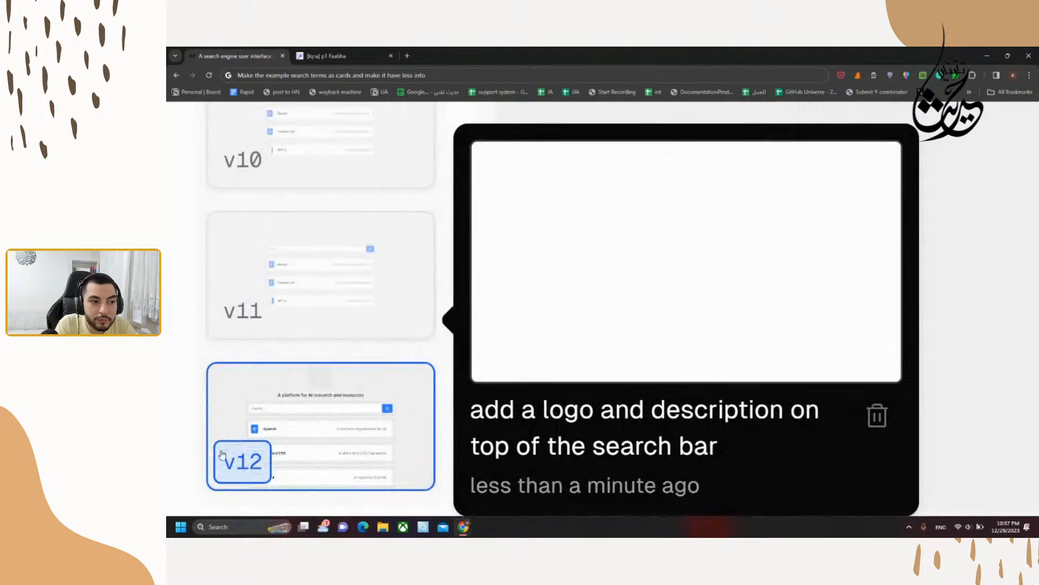
scroll(259, 452, "down", 10)
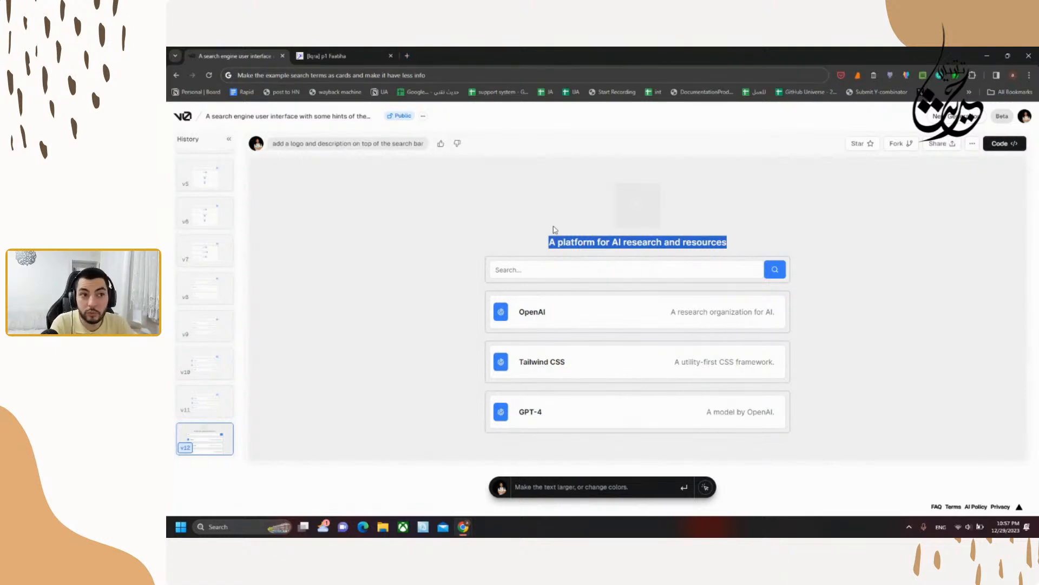
Step: Show the v12 component's code, skim the linked pre-release agreement and close it again
left_click(1016, 144)
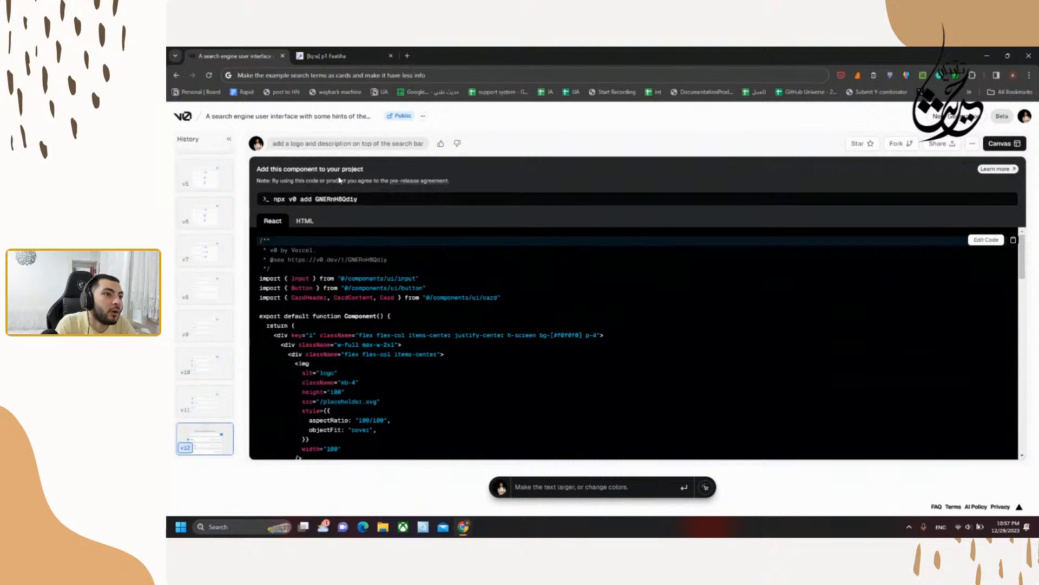
left_click(407, 183)
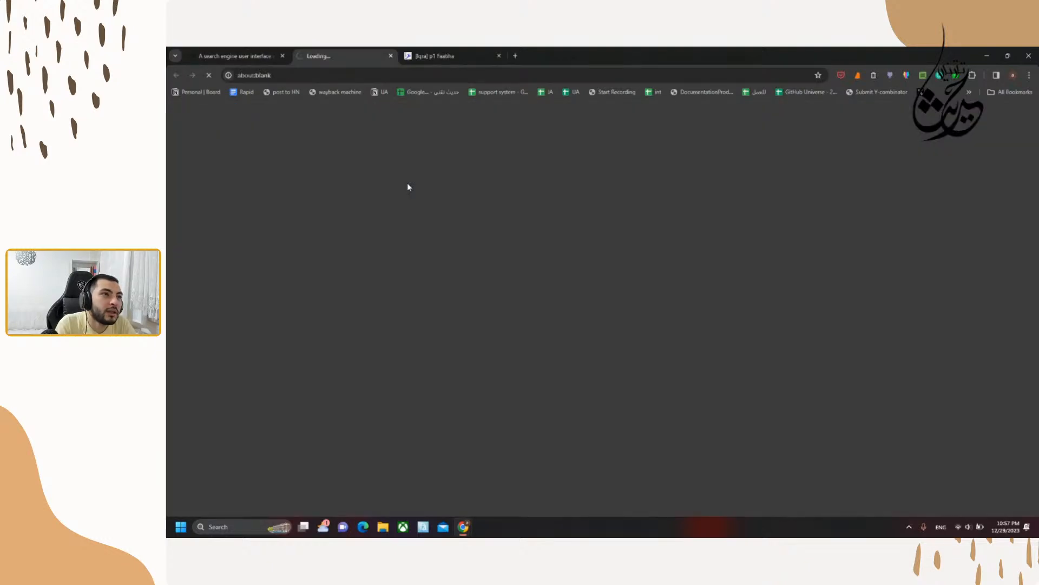
scroll(407, 187, "down", 20)
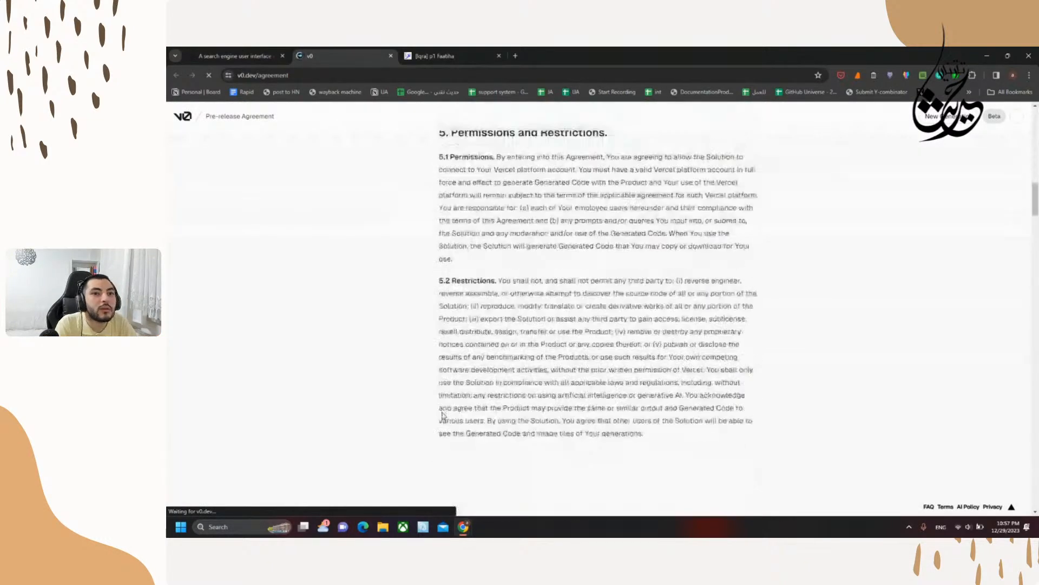
scroll(441, 414, "down", 20)
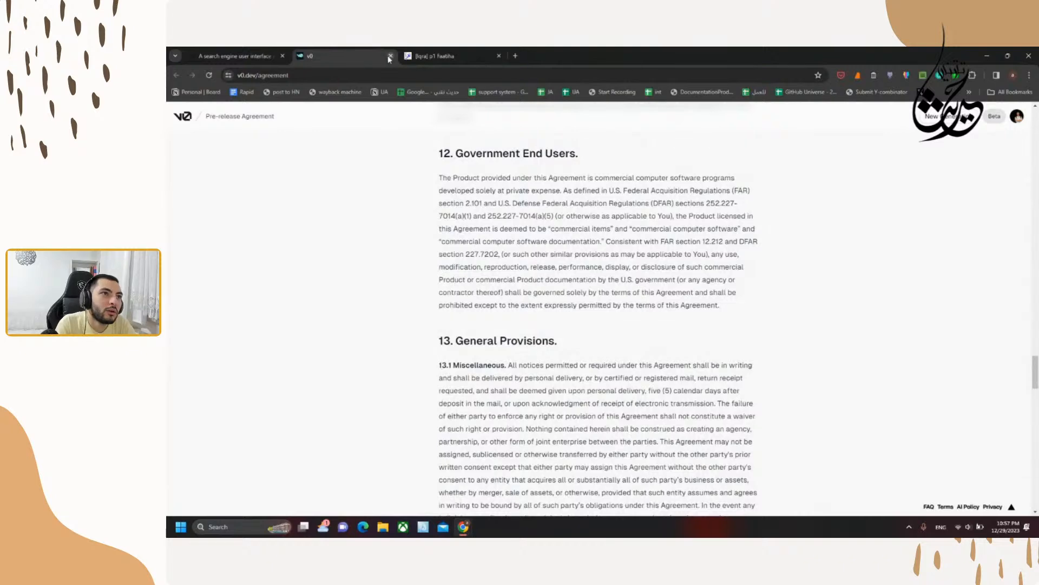
left_click(390, 56)
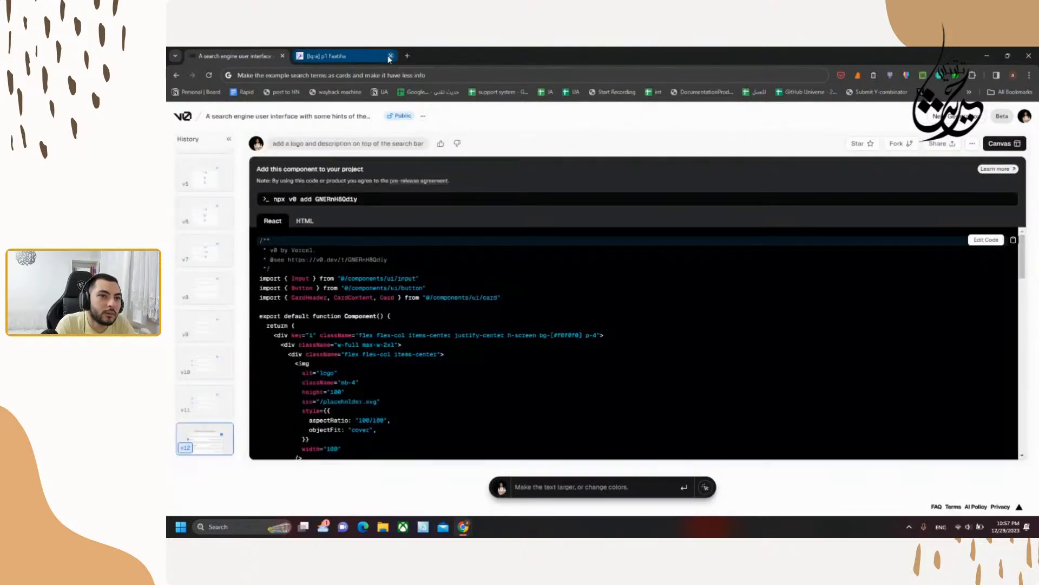
Step: Open the documentation on adding the component to a project and examine its introduction, including the shadcn/ui and Tailwind CSS mention, and table of contents
left_click(983, 169)
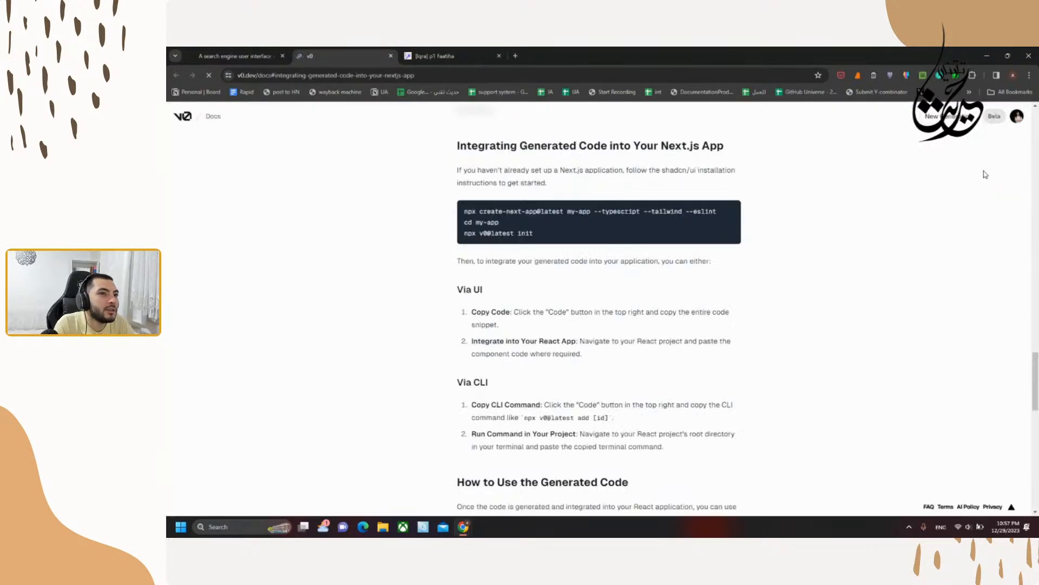
scroll(769, 234, "up", 3)
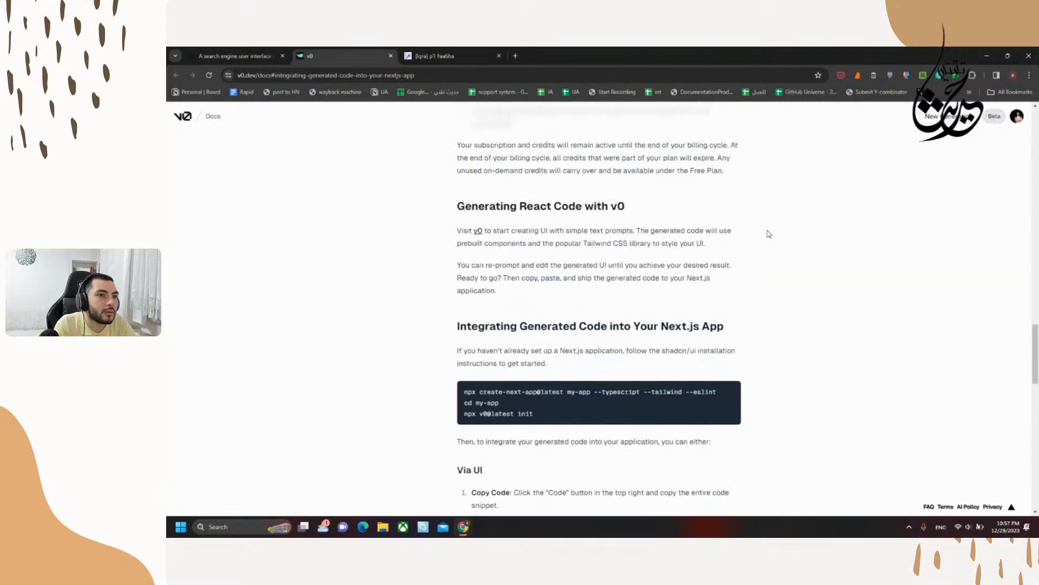
scroll(769, 234, "up", 20)
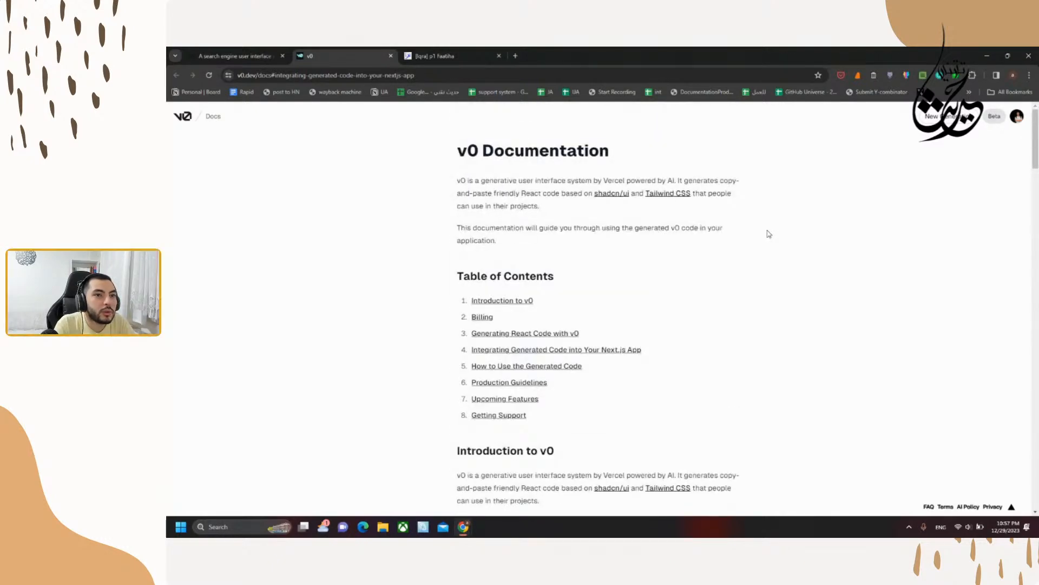
scroll(615, 217, "up", 5)
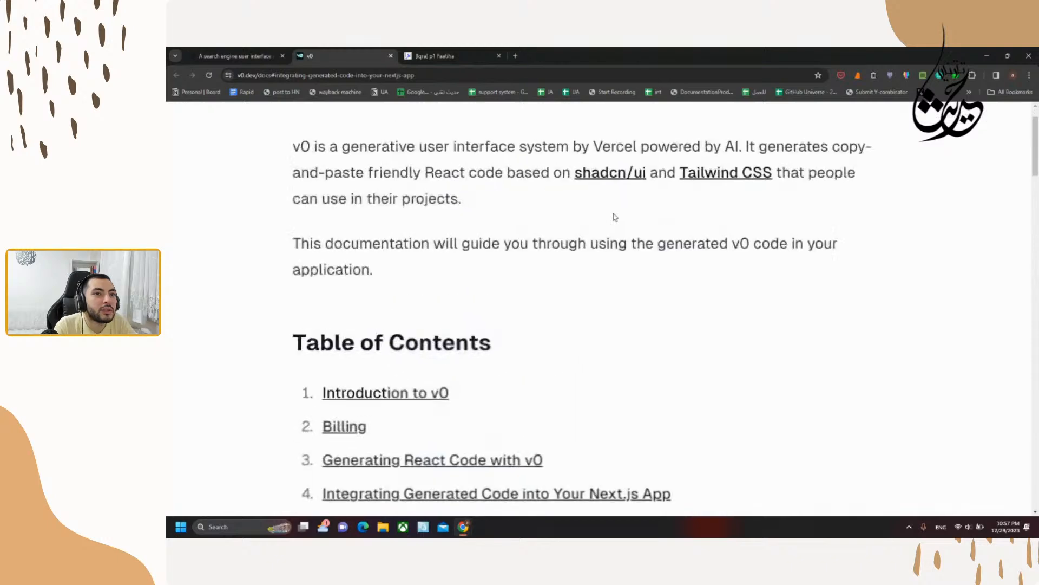
scroll(615, 217, "right", 3)
scroll(615, 217, "right", 2)
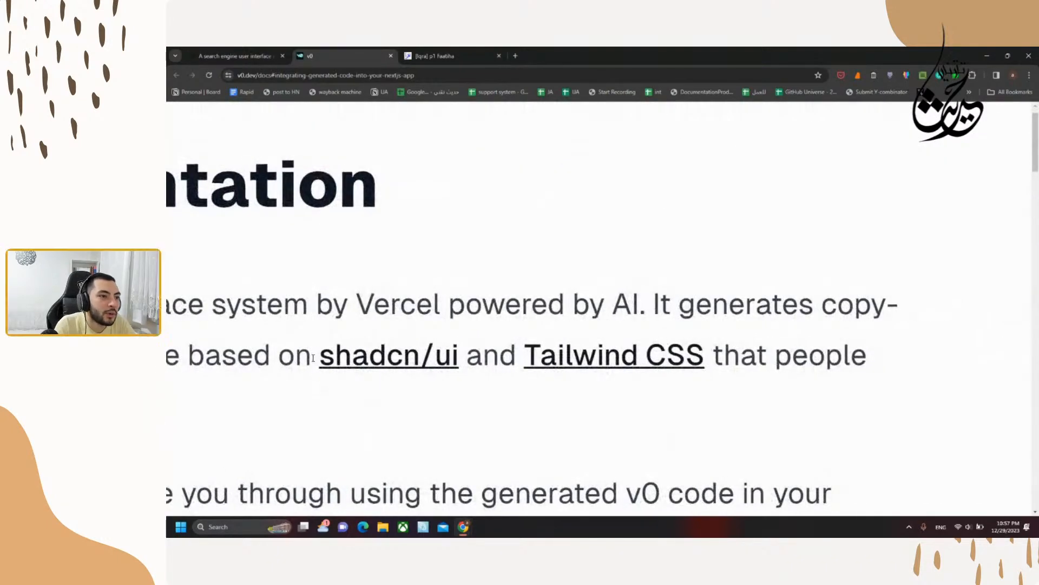
left_click_drag(314, 357, 700, 340)
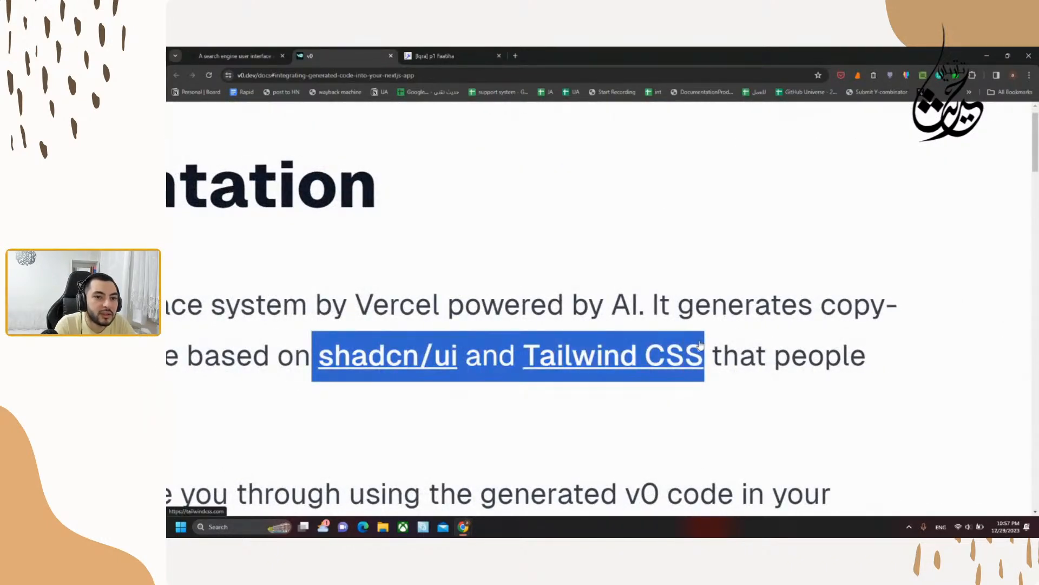
scroll(700, 346, "down", 5)
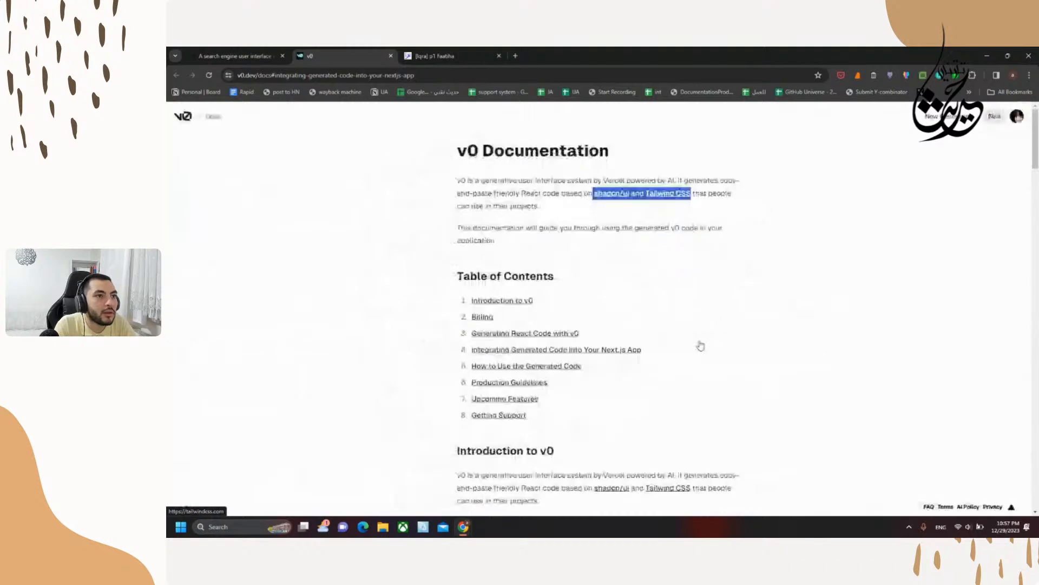
scroll(700, 345, "up", 5)
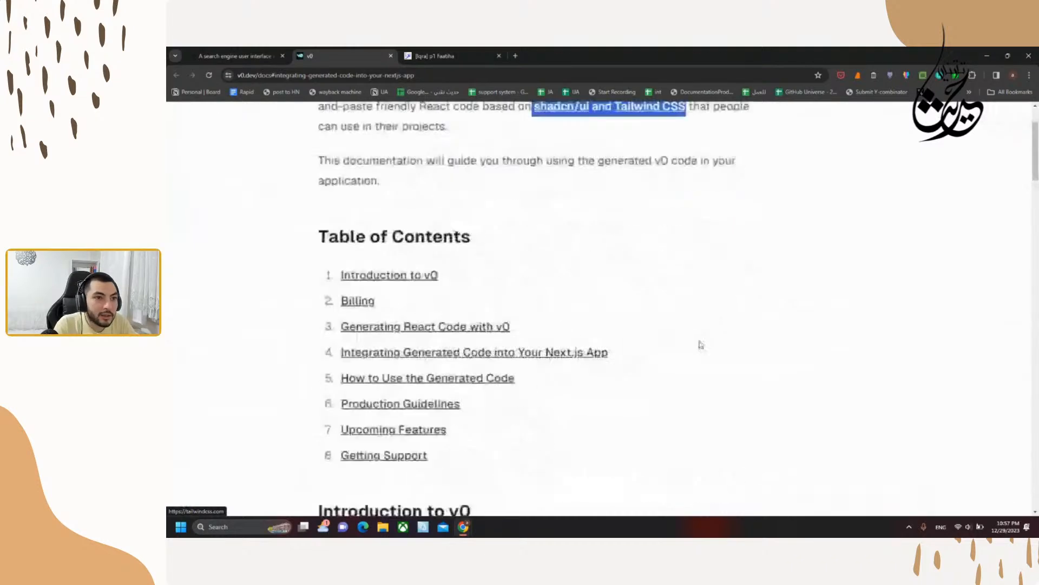